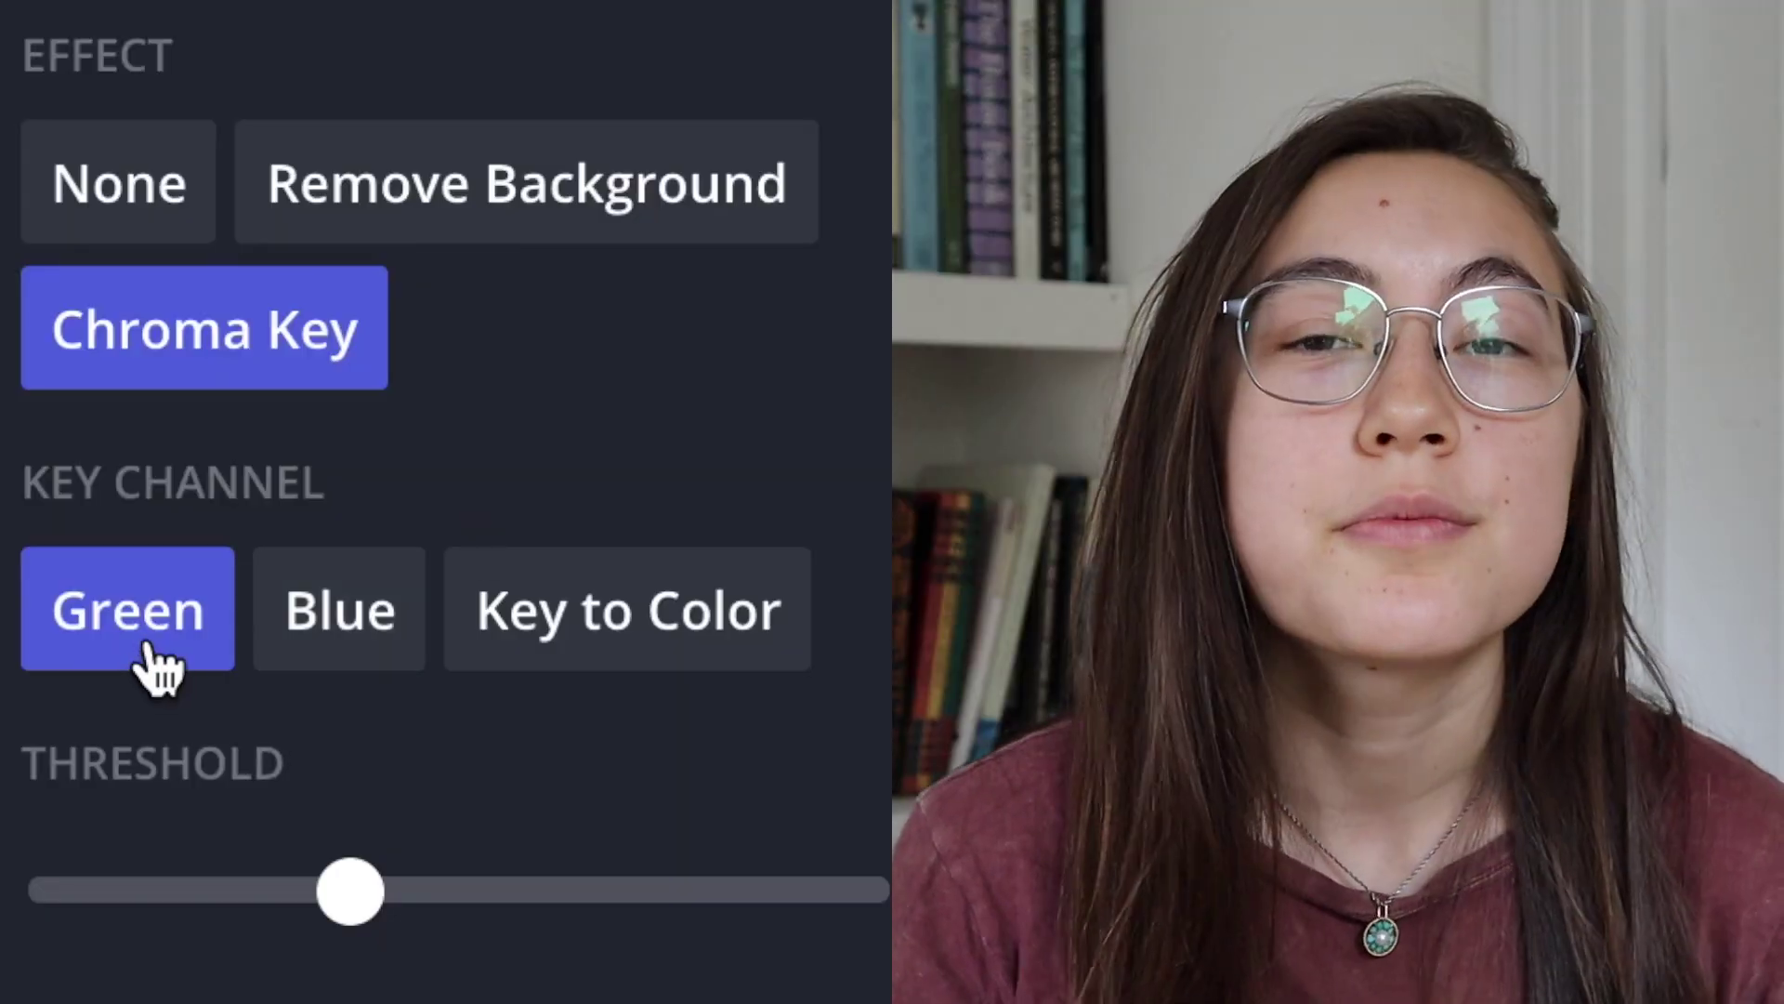
# - Switch the selfie's Chroma Key from Blue to Key to Color to remove #F62EAB
pyautogui.click(316, 641)
pyautogui.click(506, 646)
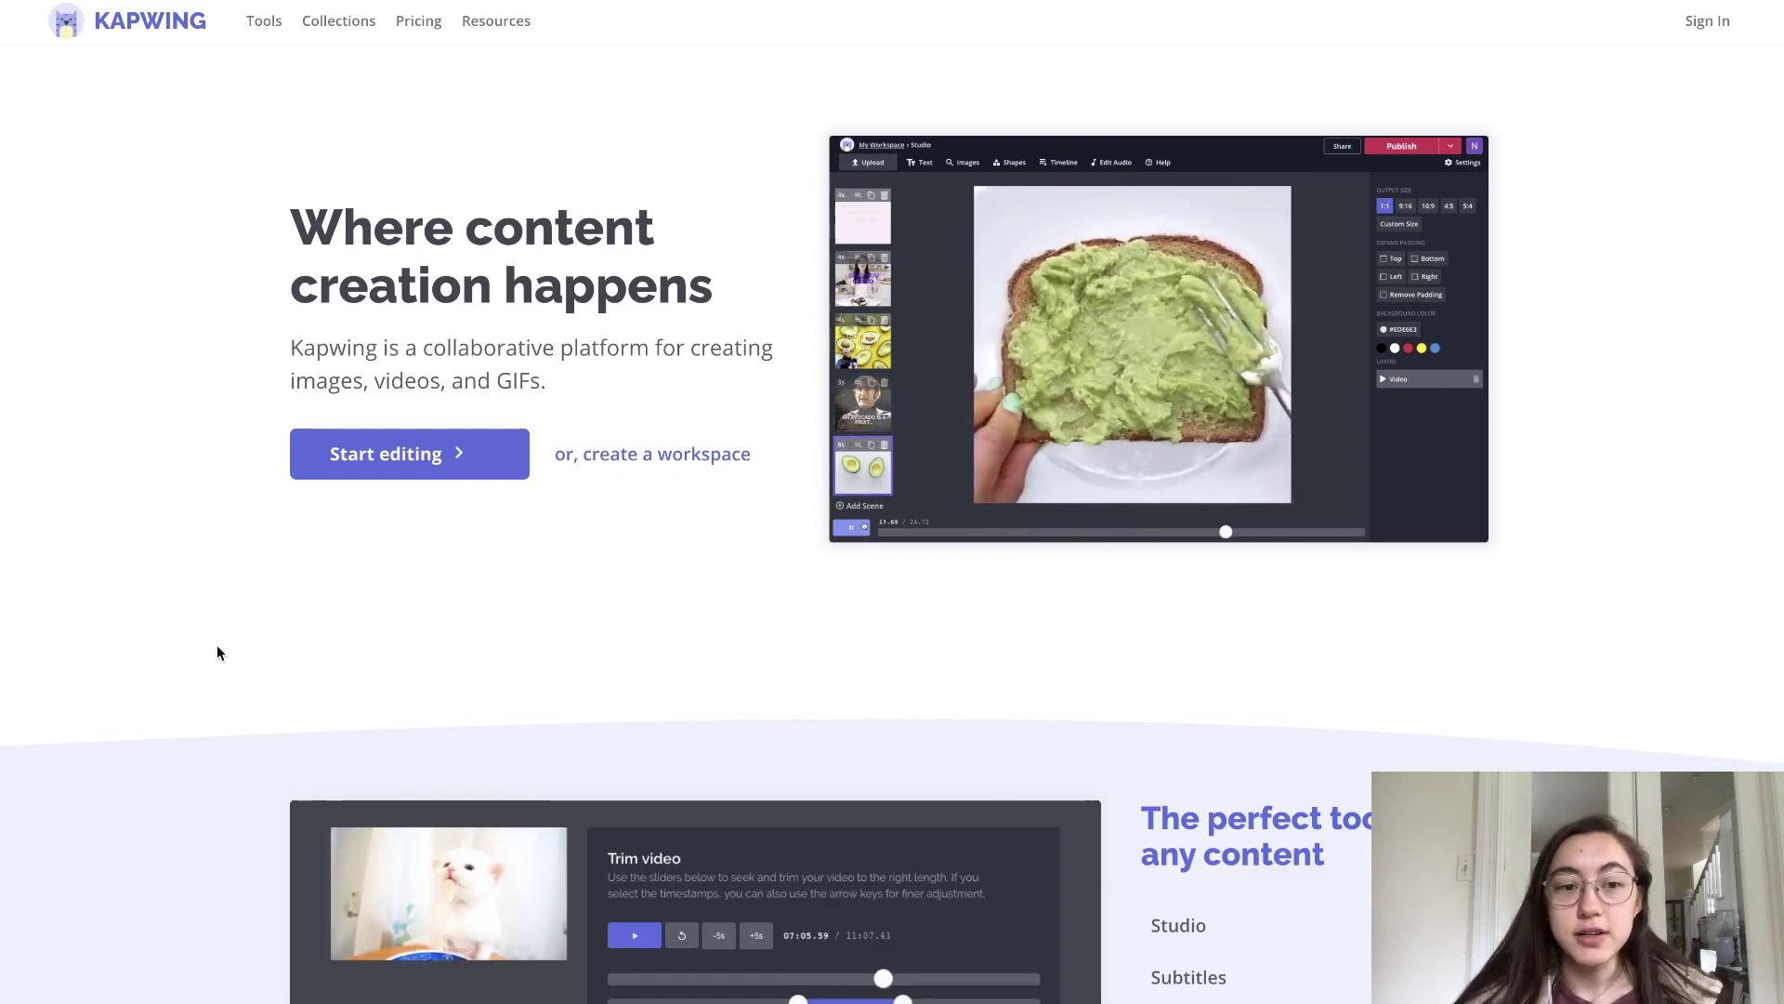
pyautogui.click(338, 457)
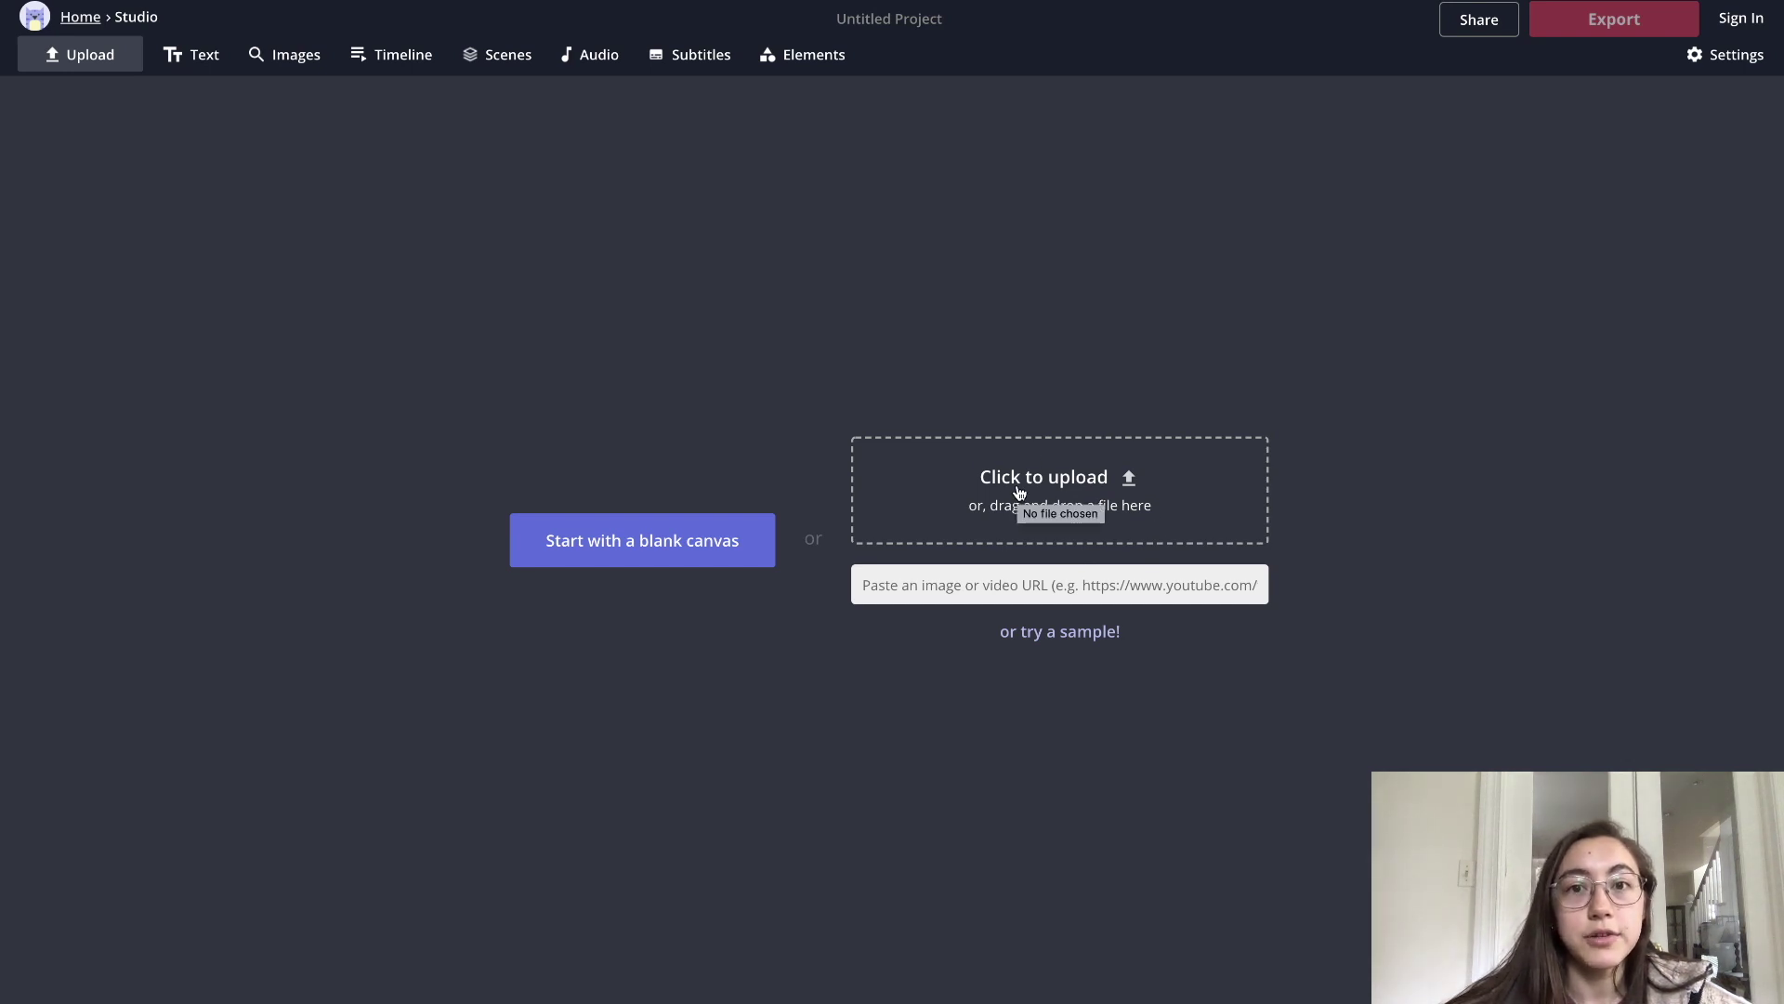
# - Ready the video-link field and seek the YouTube green-screen clip to 0:04
pyautogui.click(953, 595)
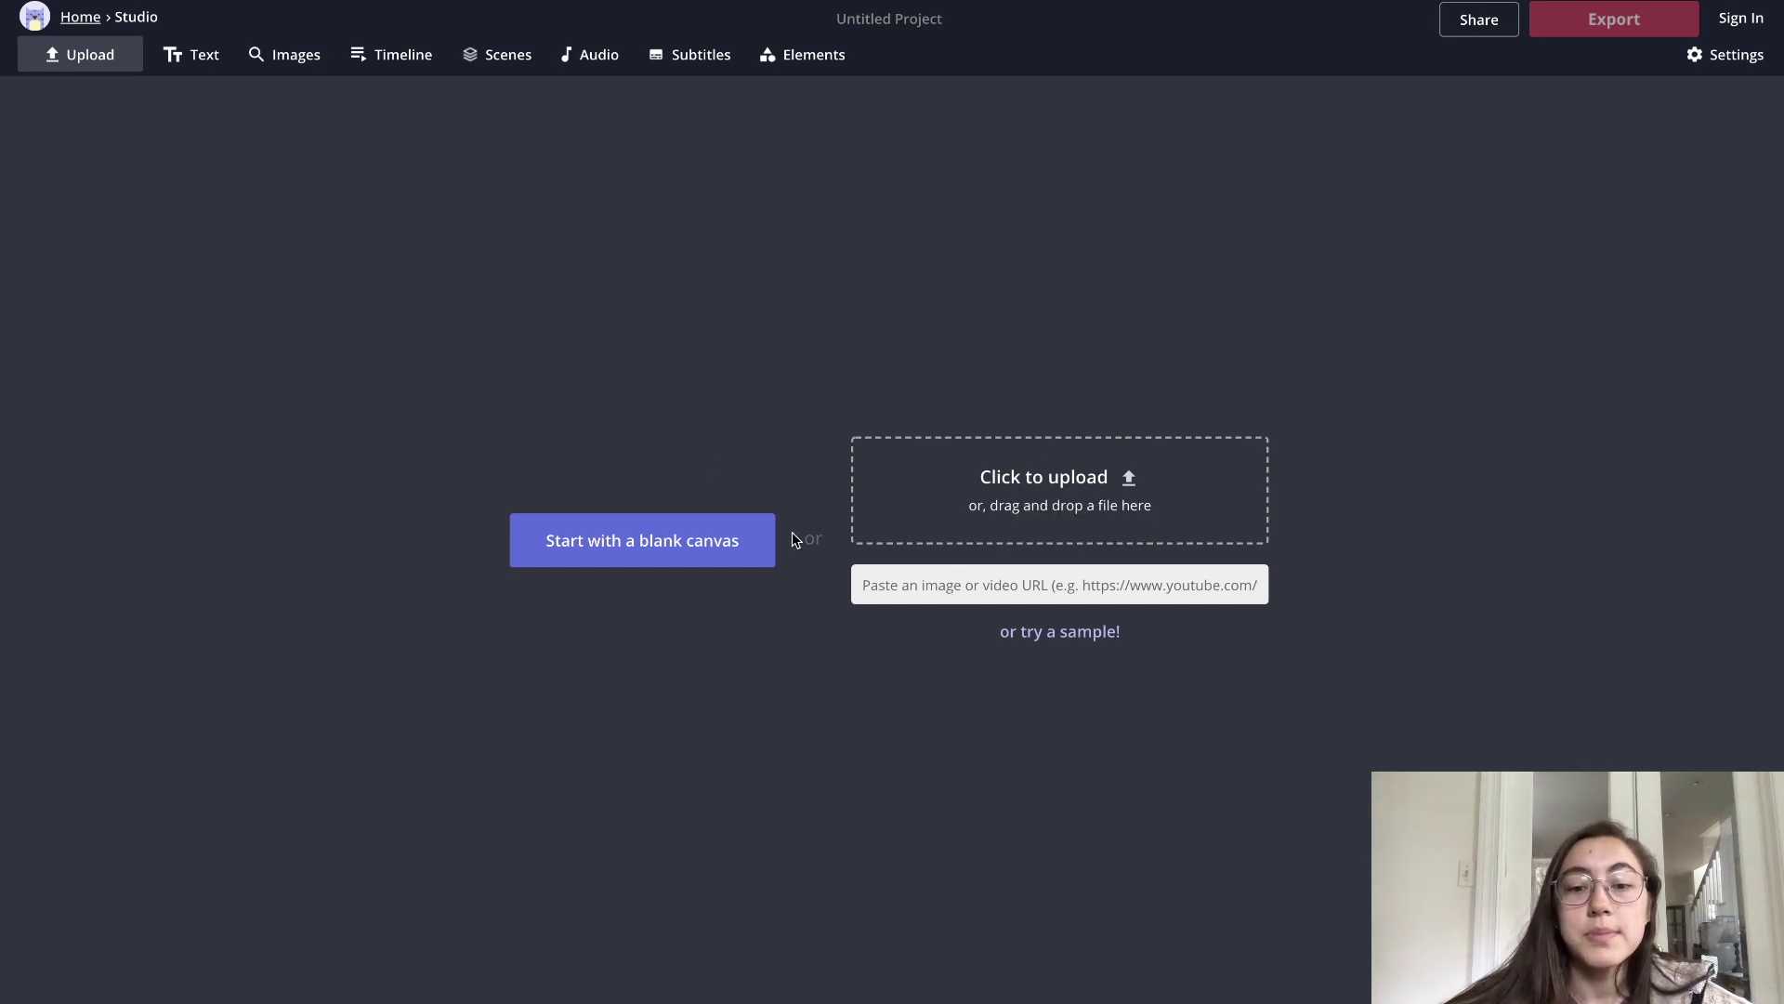
pyautogui.hotkey('ctrl', 'Tab')
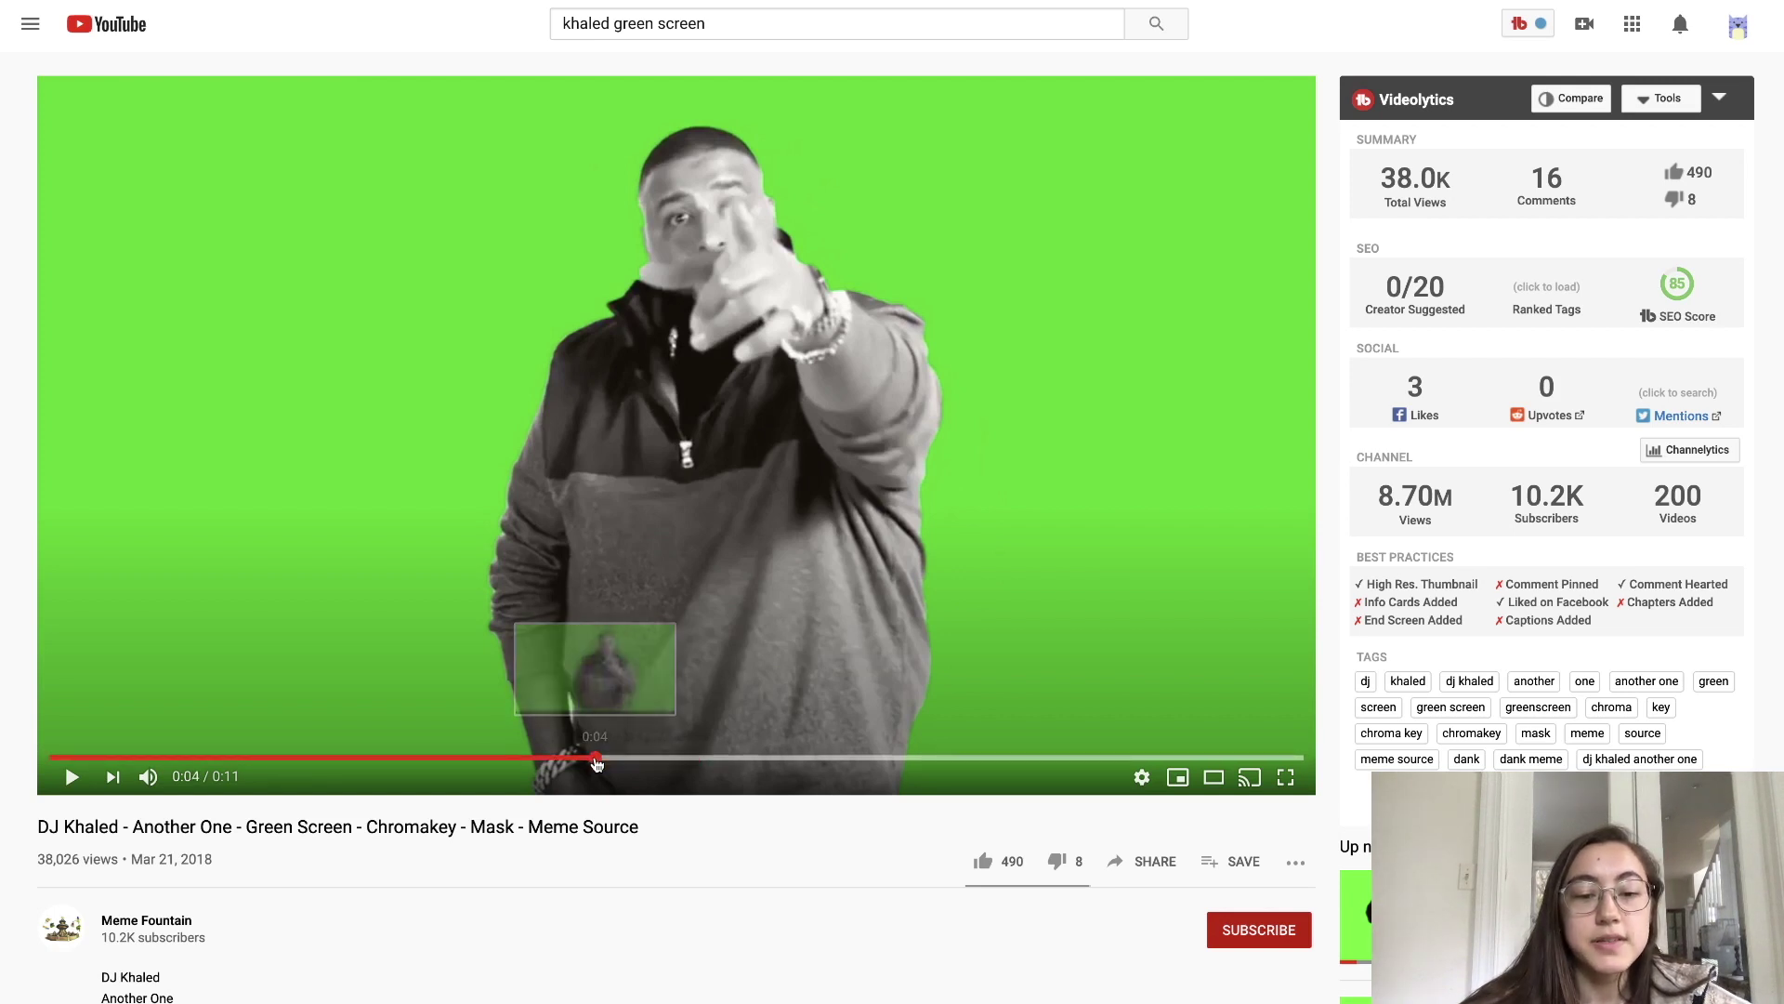
pyautogui.click(499, 757)
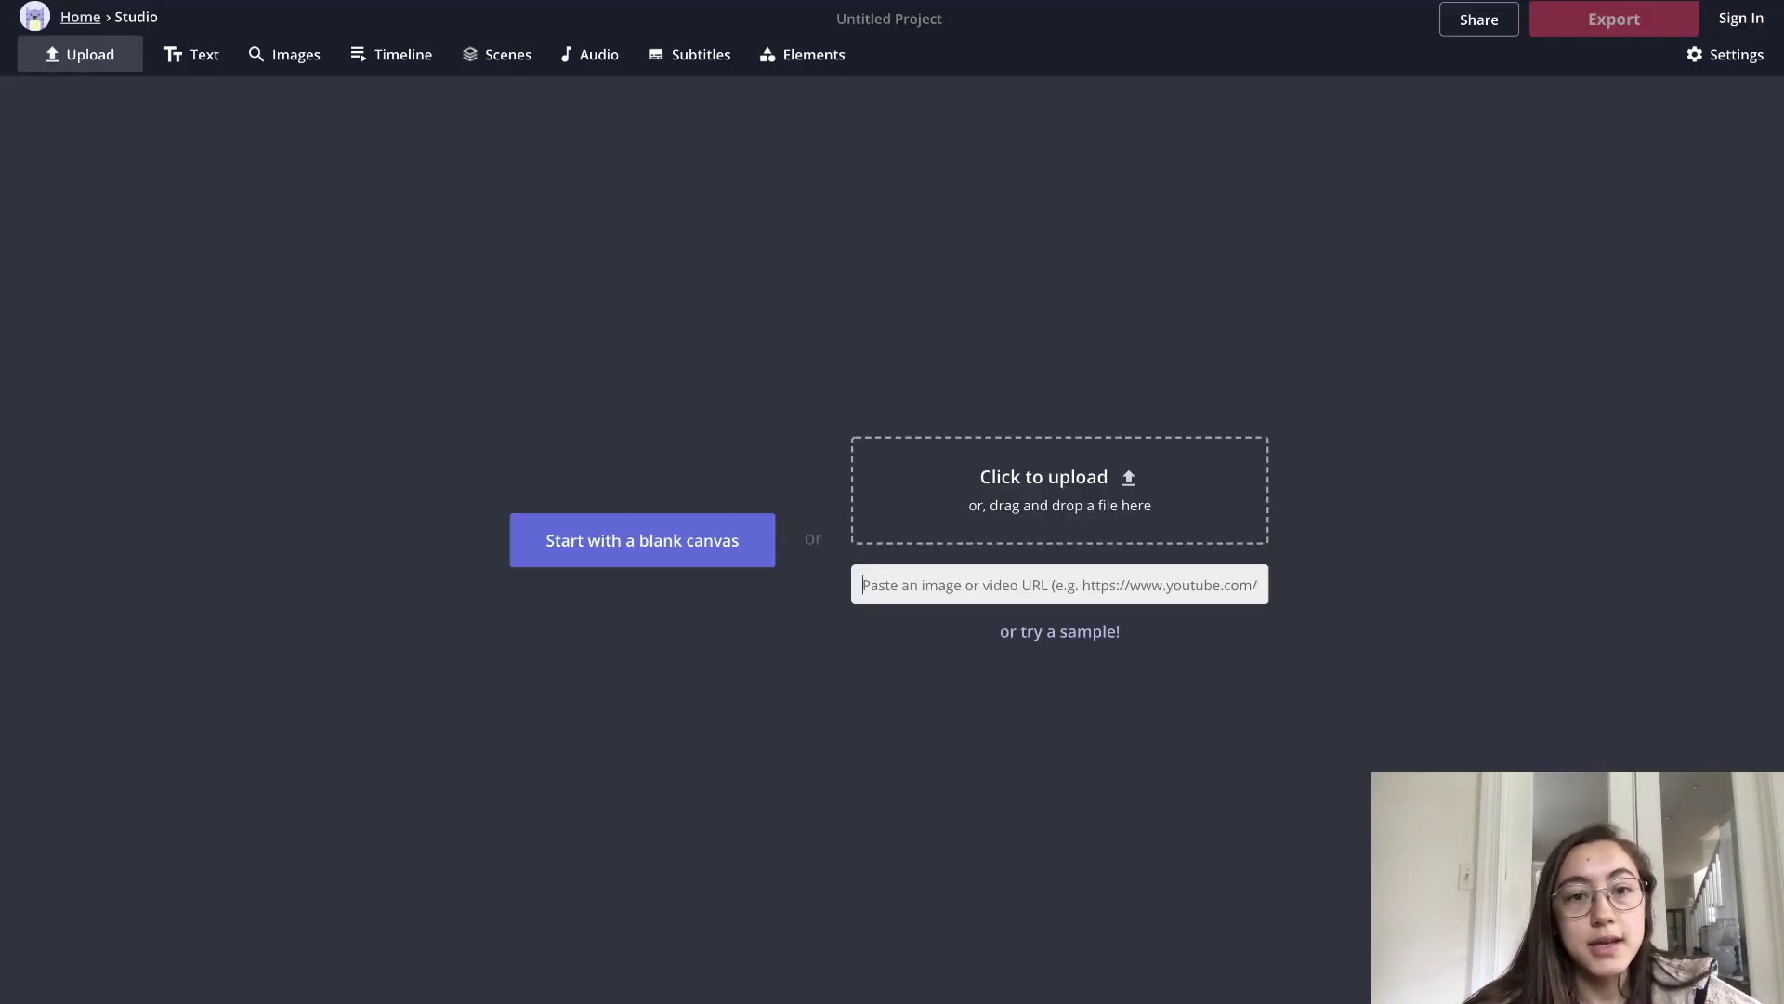
# - Paste the YouTube green-screen link to import the 11-second clip and scrub to preview it
pyautogui.hotkey('ctrl', 'v')
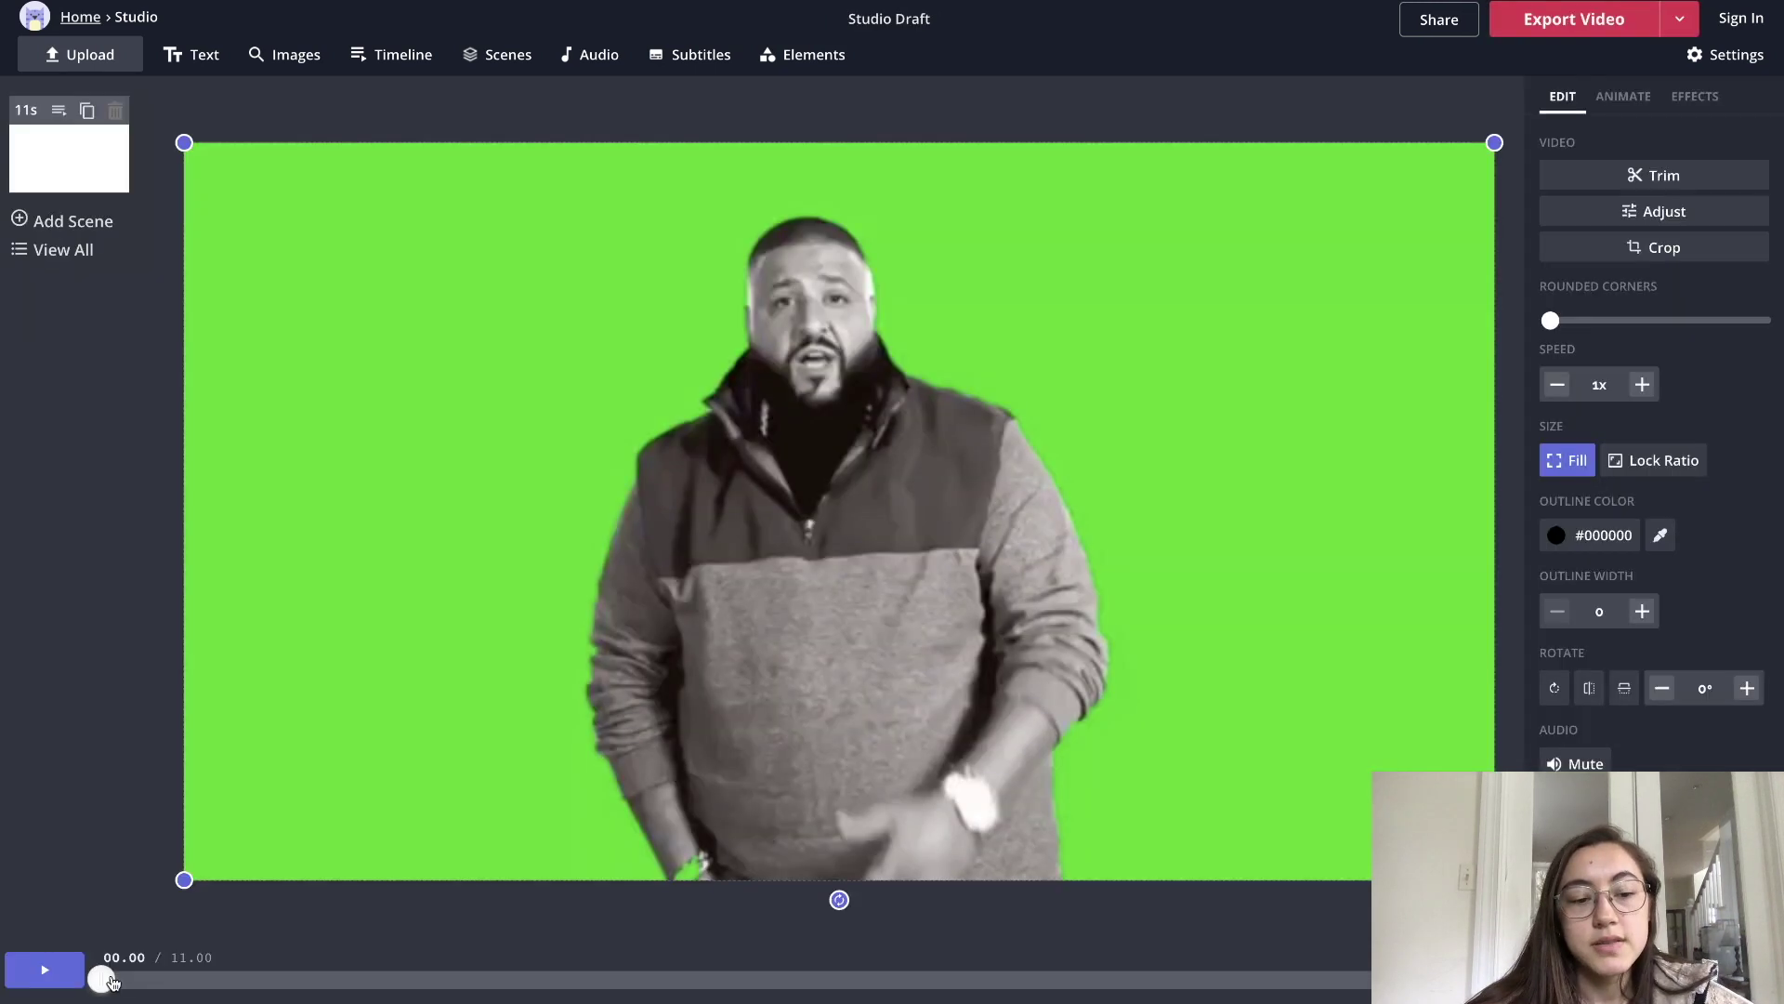
pyautogui.moveTo(110, 982)
pyautogui.mouseDown()
pyautogui.moveTo(657, 978)
pyautogui.moveTo(102, 979)
pyautogui.mouseUp()
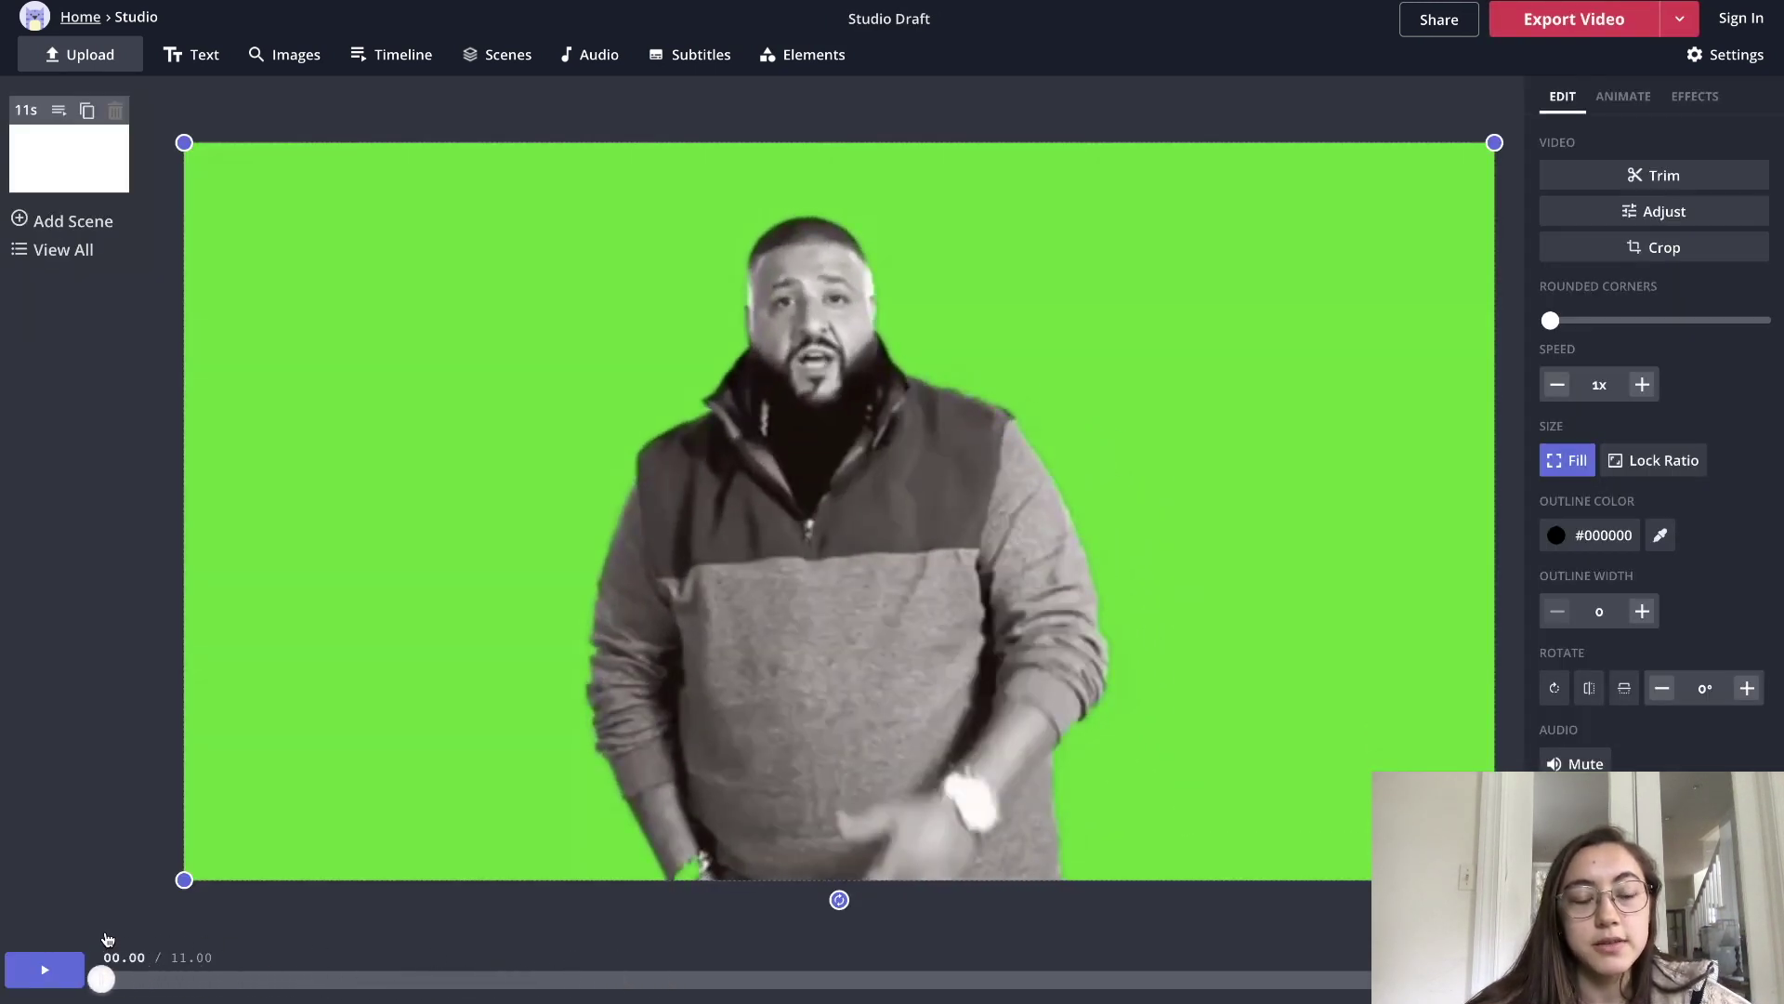
pyautogui.click(1693, 100)
# - Apply Green-channel Chroma Key and settle the Threshold near mid-range after testing both extremes
pyautogui.click(1610, 222)
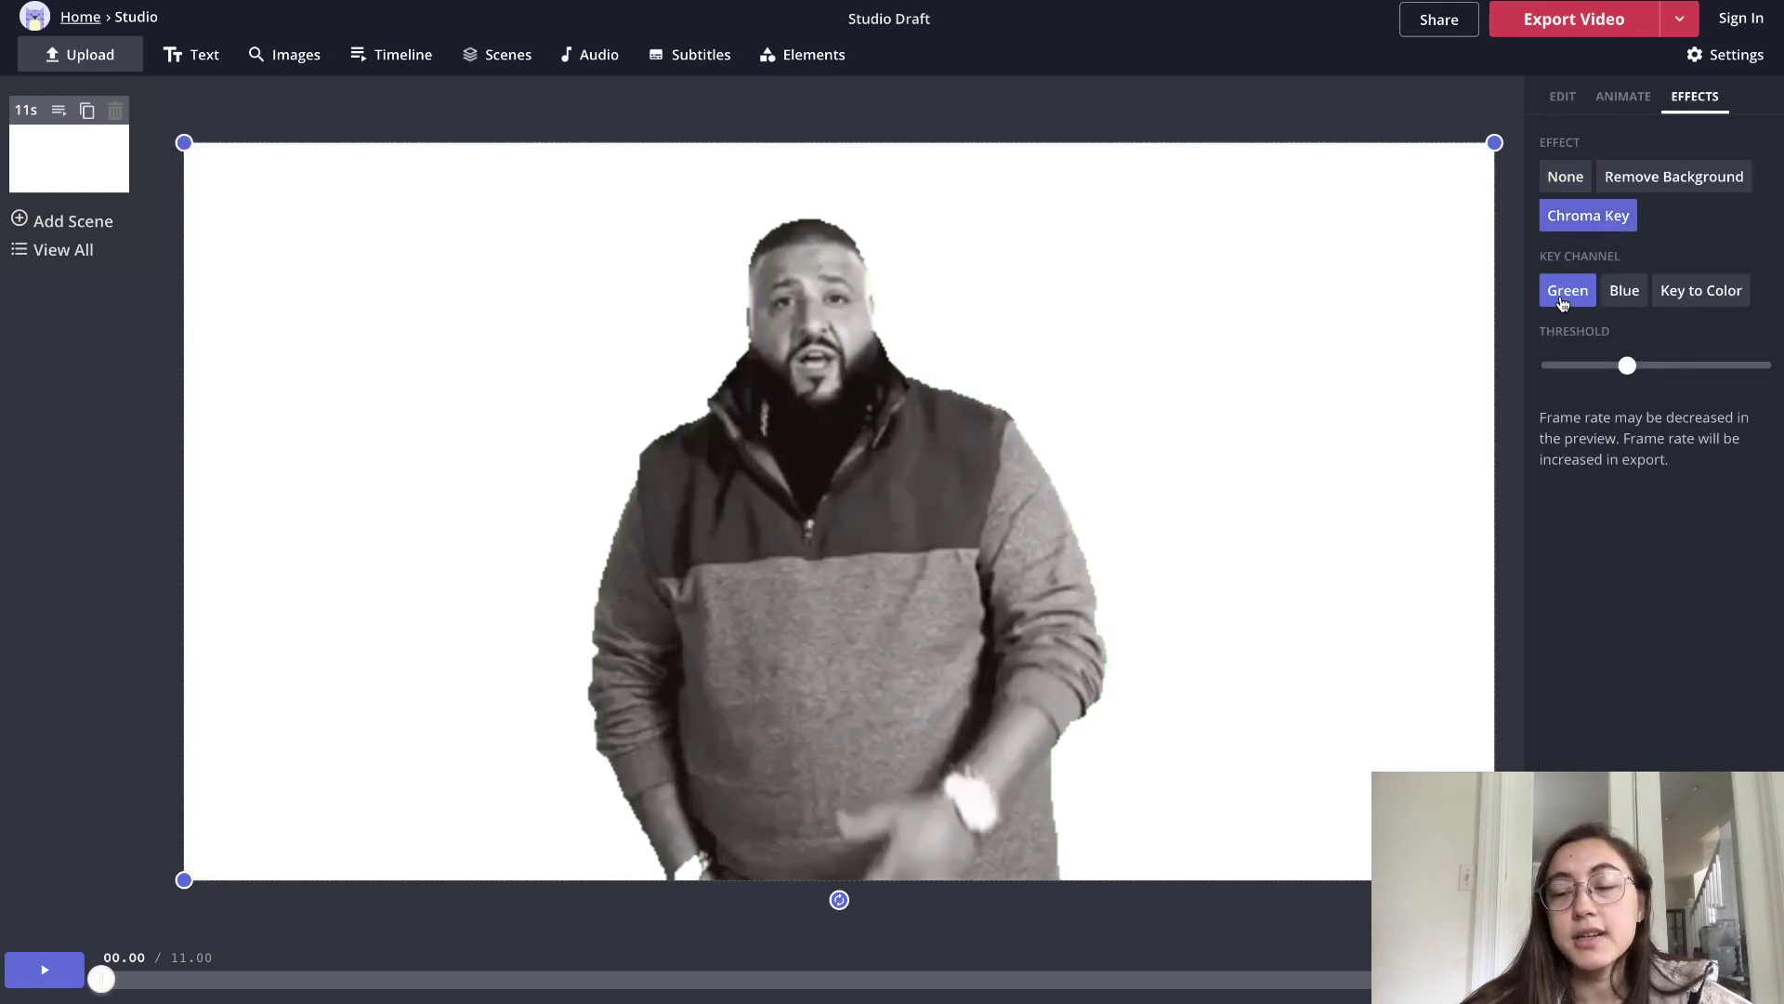
pyautogui.moveTo(1627, 366); pyautogui.dragTo(1642, 366)
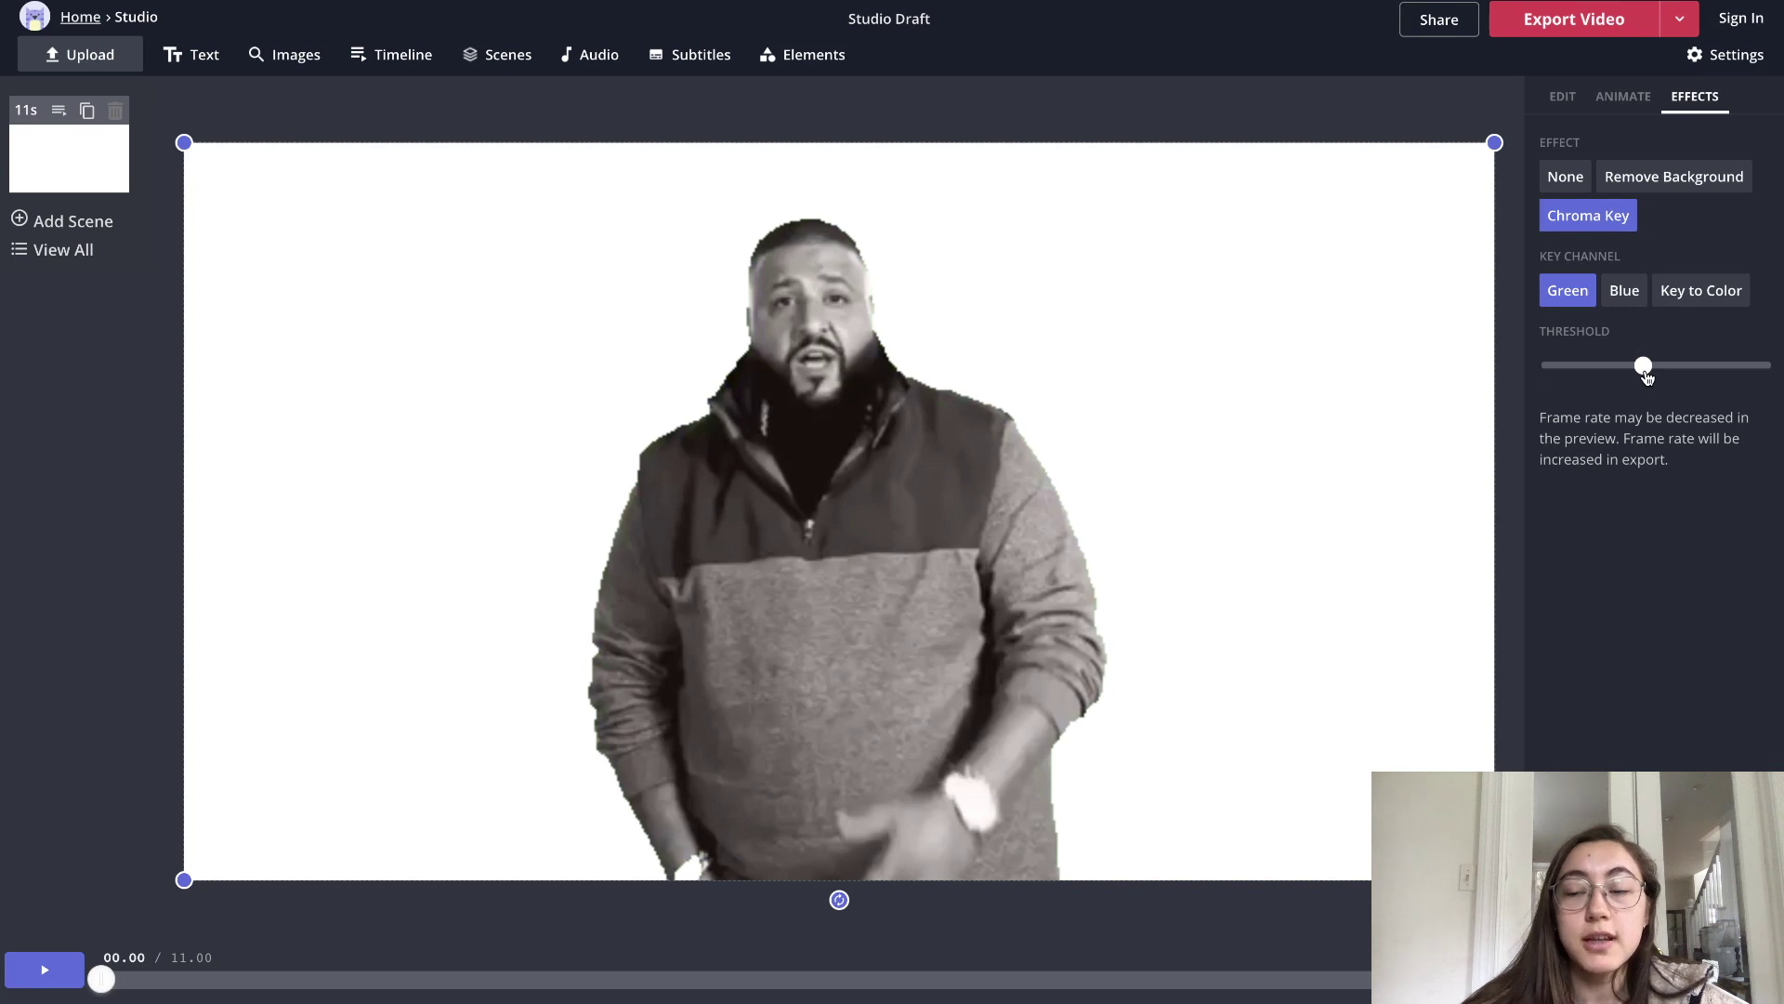
pyautogui.moveTo(1647, 372); pyautogui.dragTo(1539, 371)
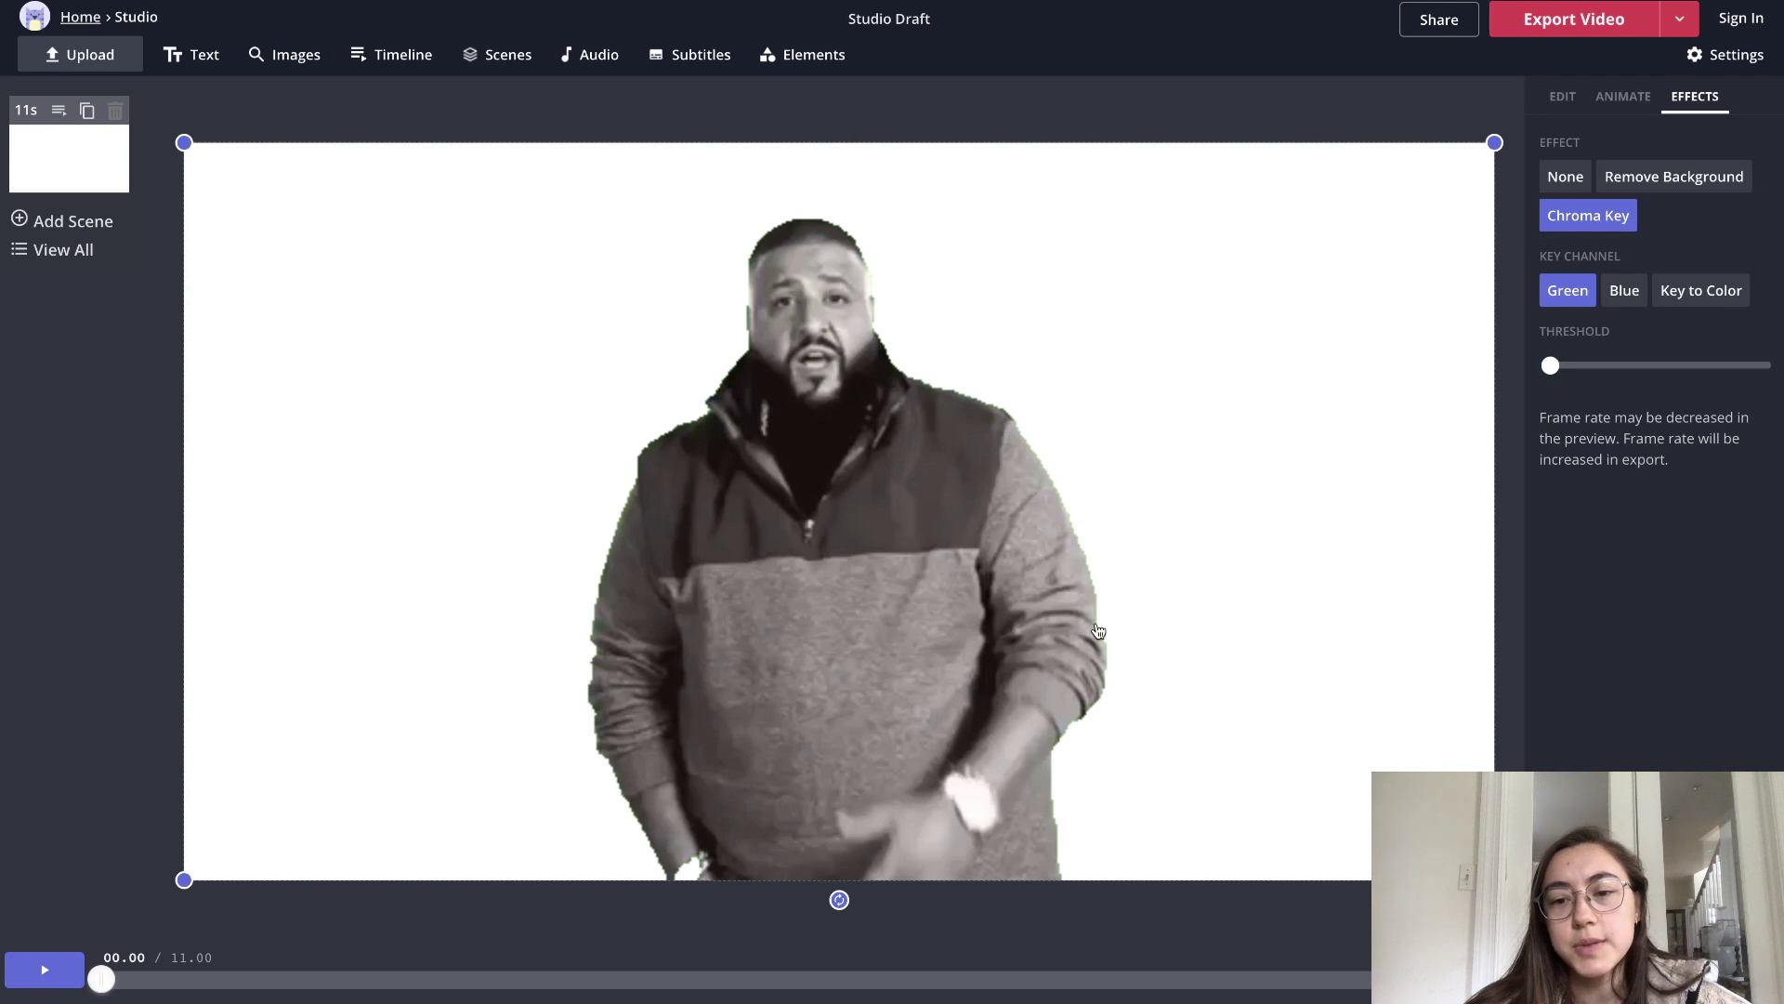
pyautogui.moveTo(1568, 373); pyautogui.dragTo(1777, 367)
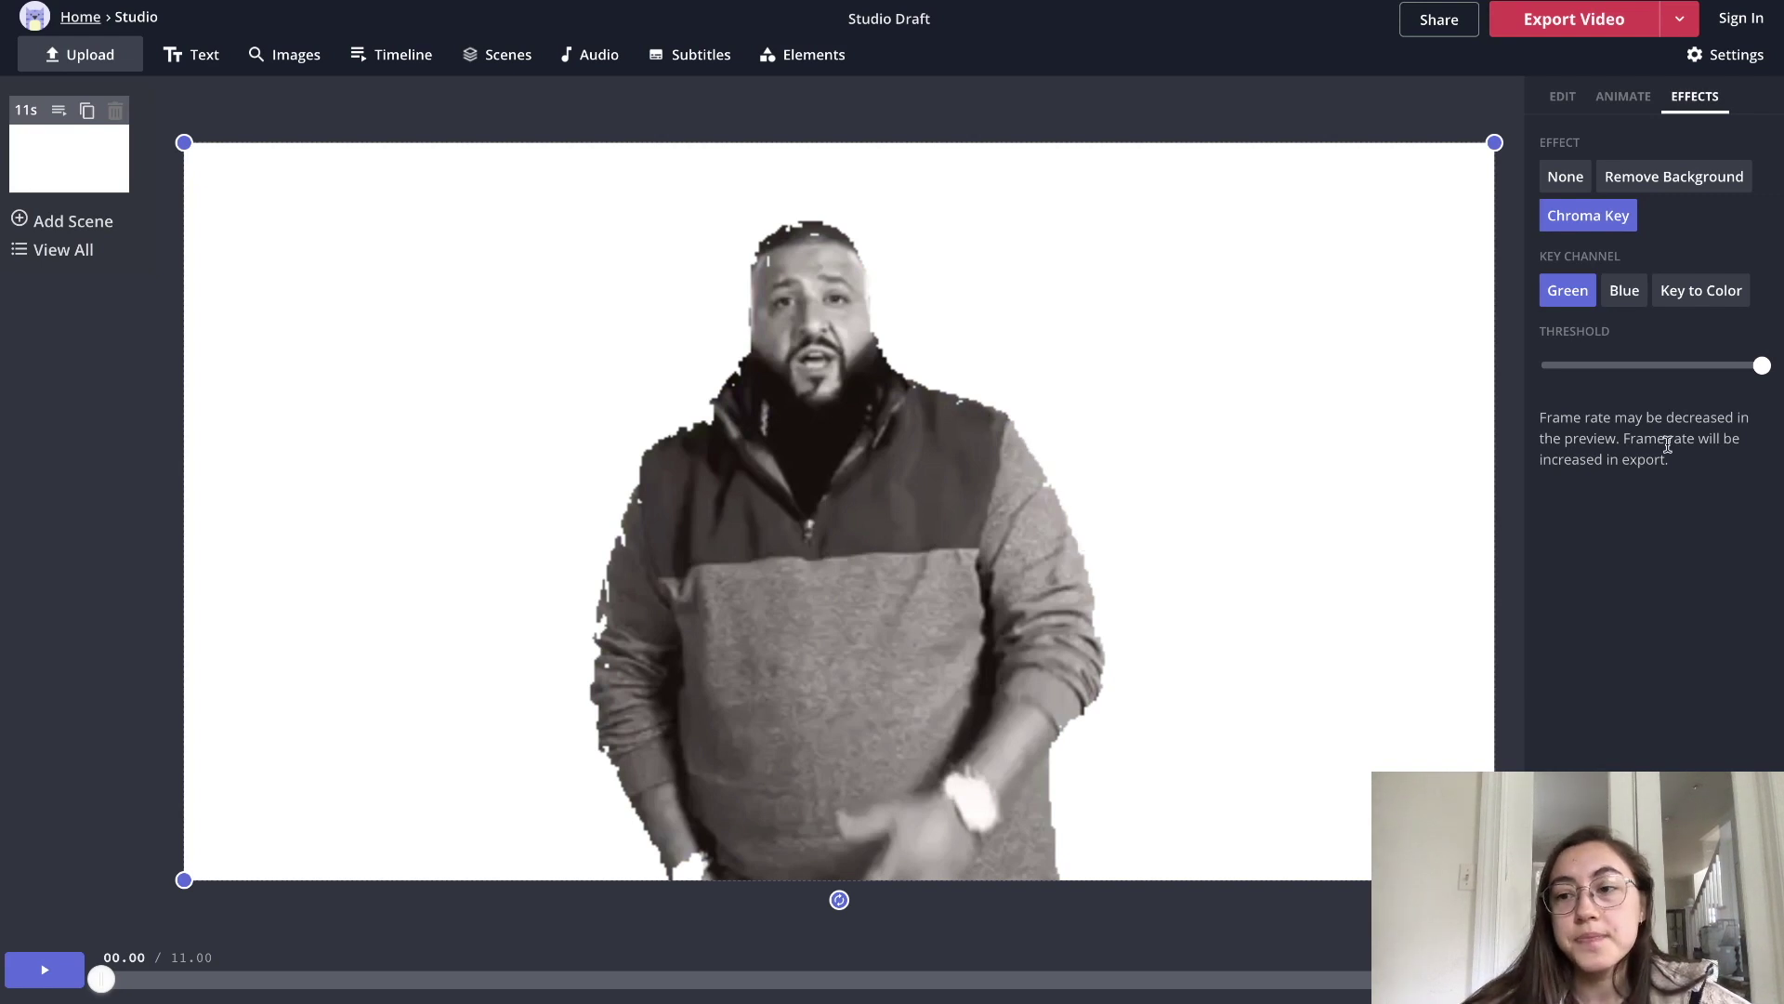
pyautogui.moveTo(1759, 381); pyautogui.dragTo(1635, 379)
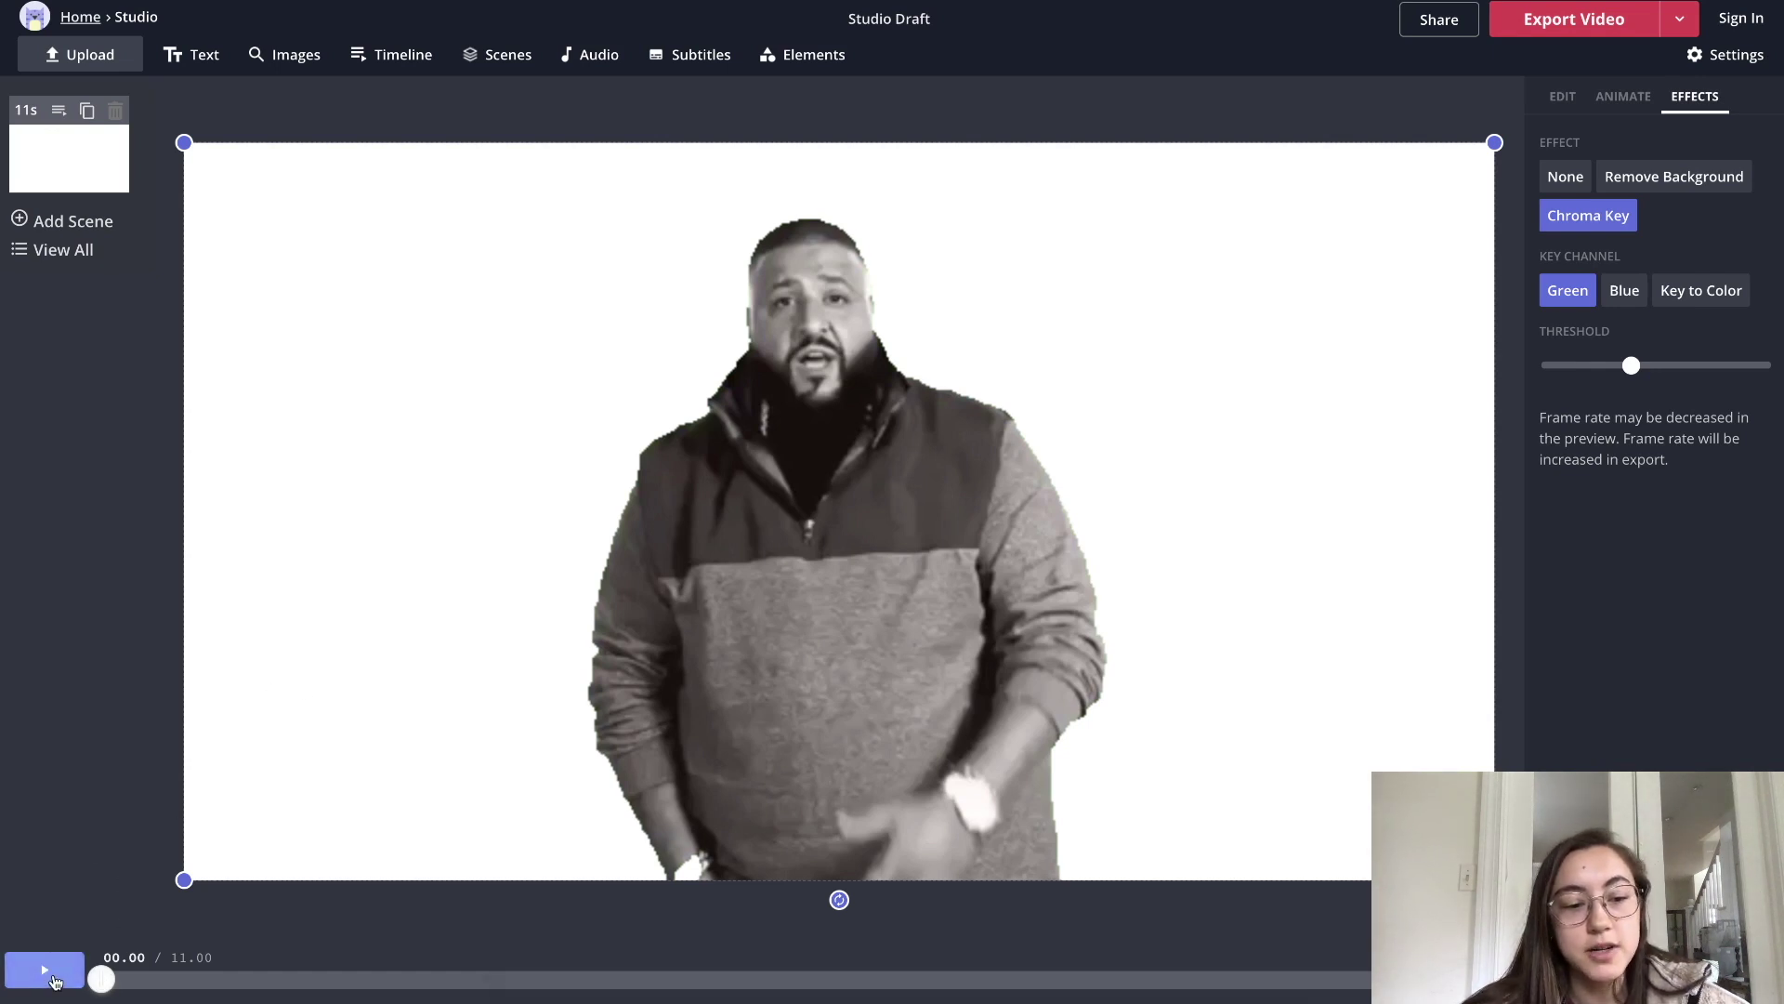
# - Play the keyed clip, pause at 03.67, and seek back to 00.34
pyautogui.click(53, 976)
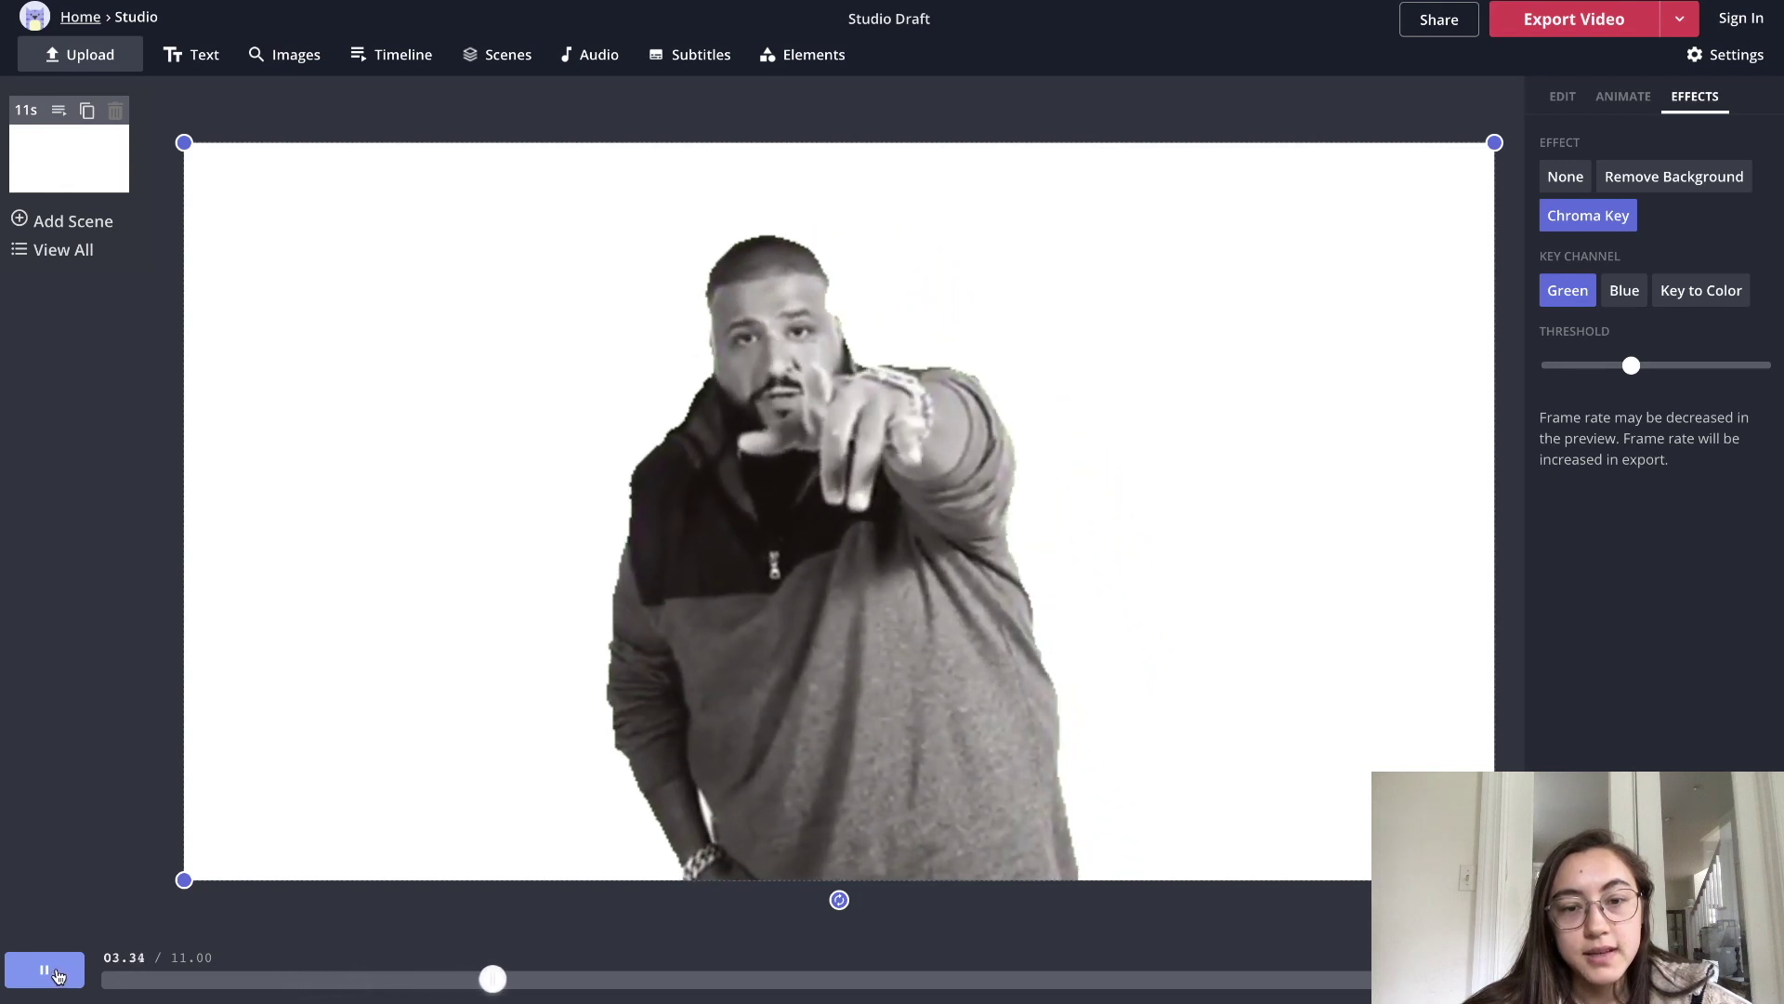
pyautogui.click(54, 975)
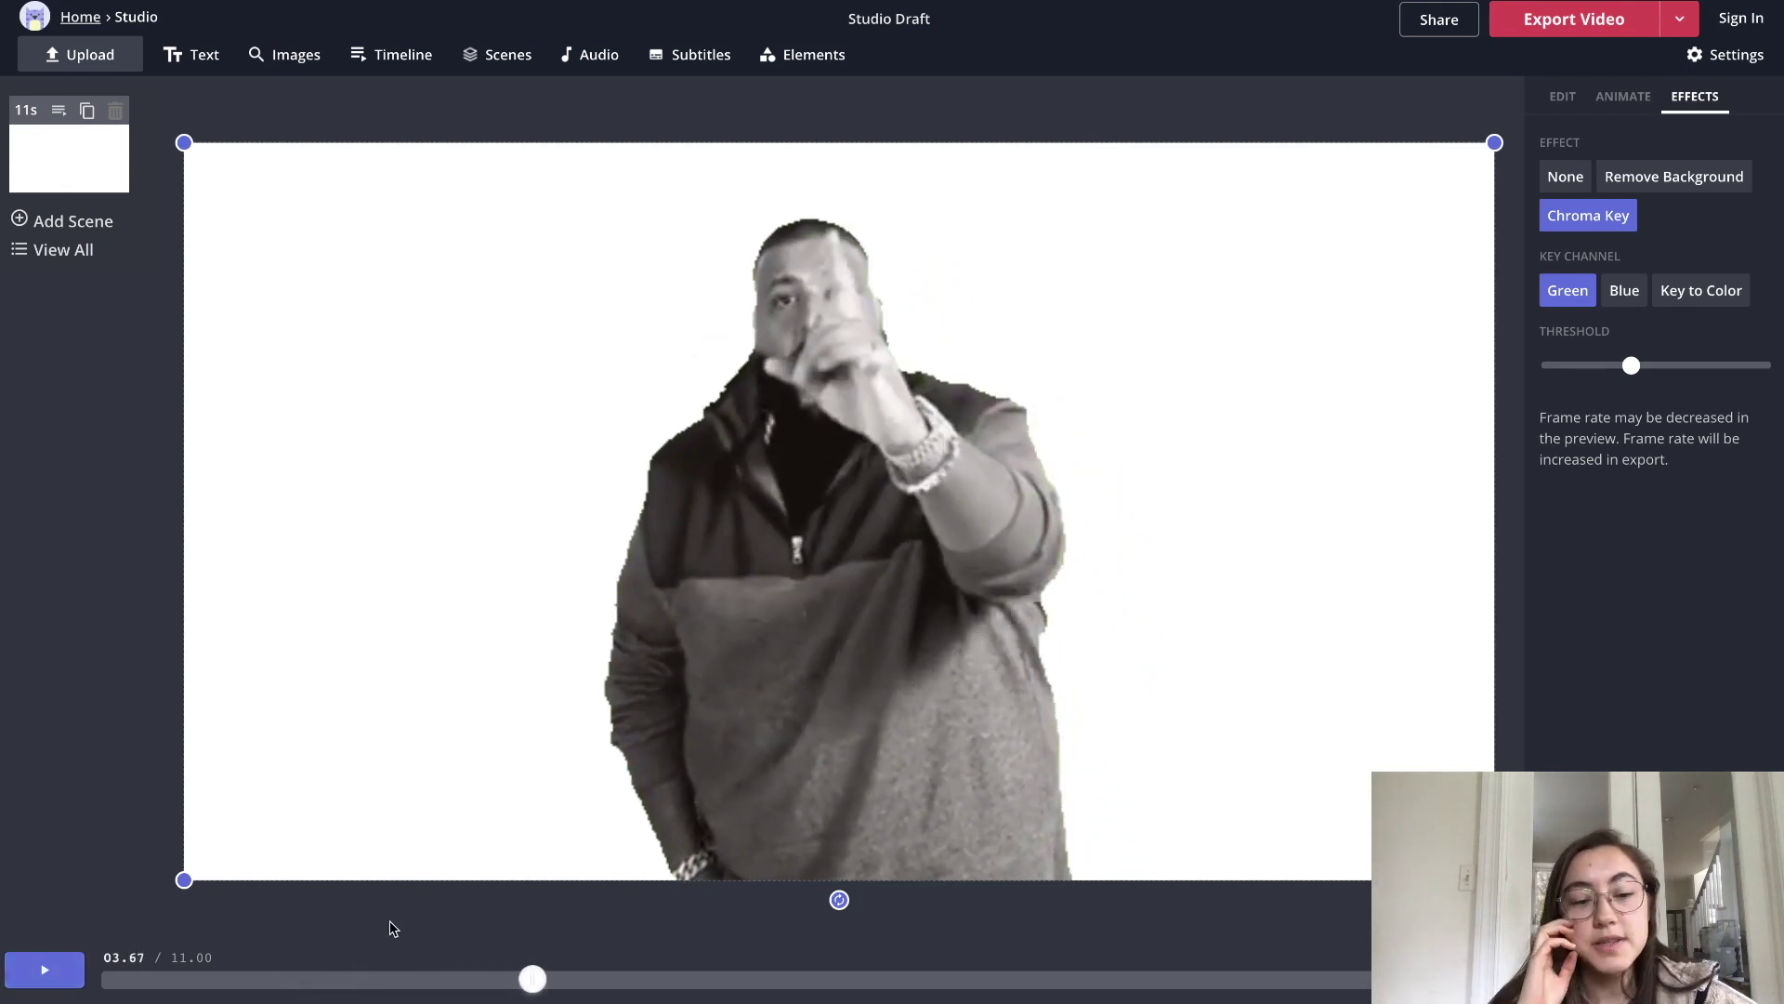
pyautogui.click(379, 981)
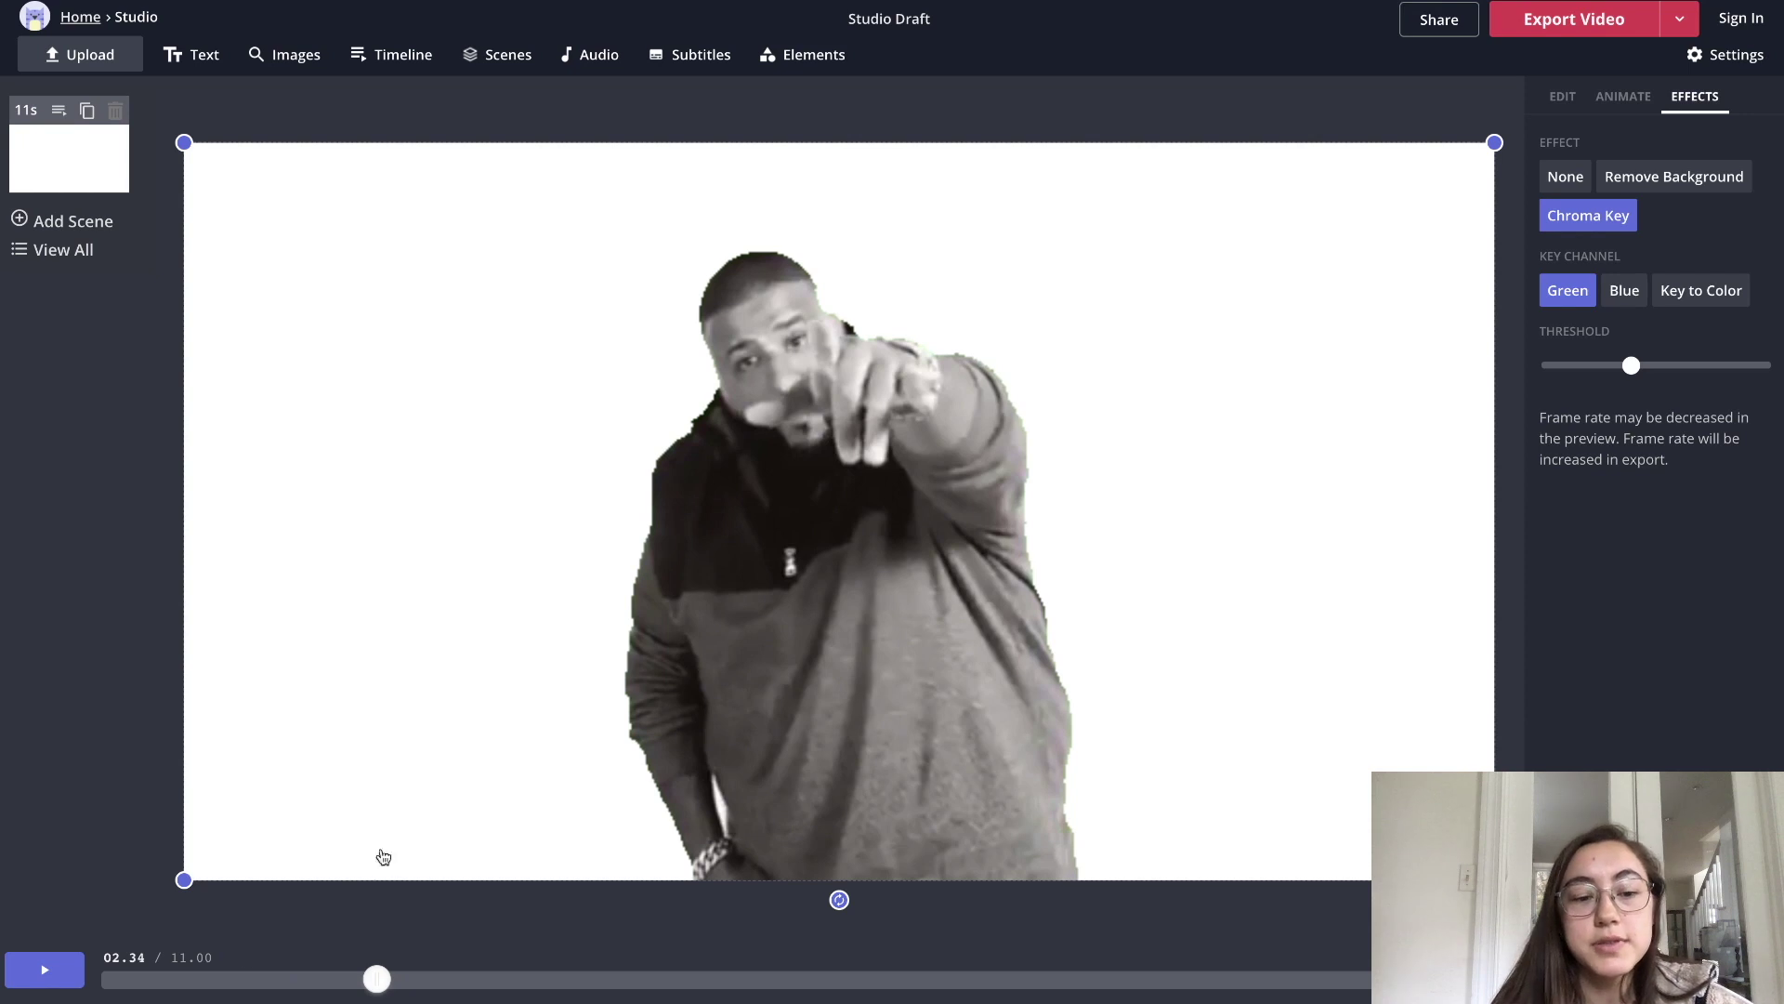
pyautogui.click(211, 983)
pyautogui.click(140, 980)
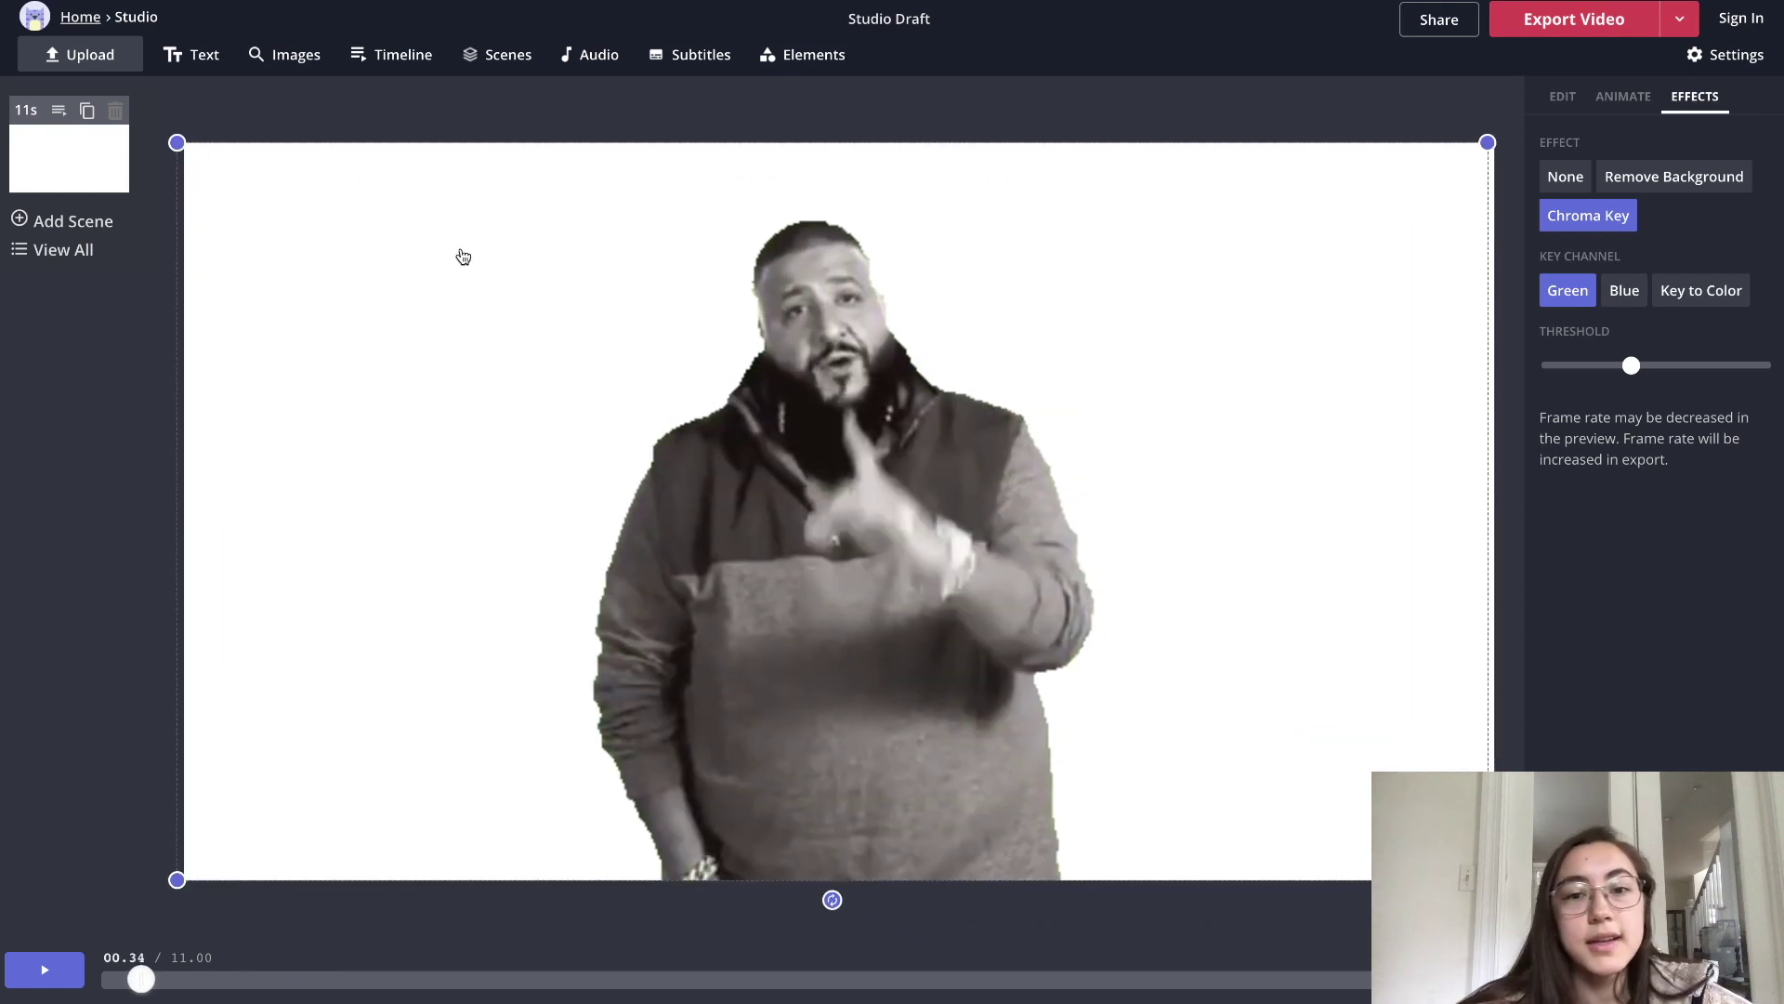
# - Nudge the keyed video slightly left and up on the canvas
pyautogui.moveTo(461, 254)
pyautogui.mouseDown()
pyautogui.moveTo(485, 257)
pyautogui.moveTo(461, 257)
pyautogui.mouseUp()
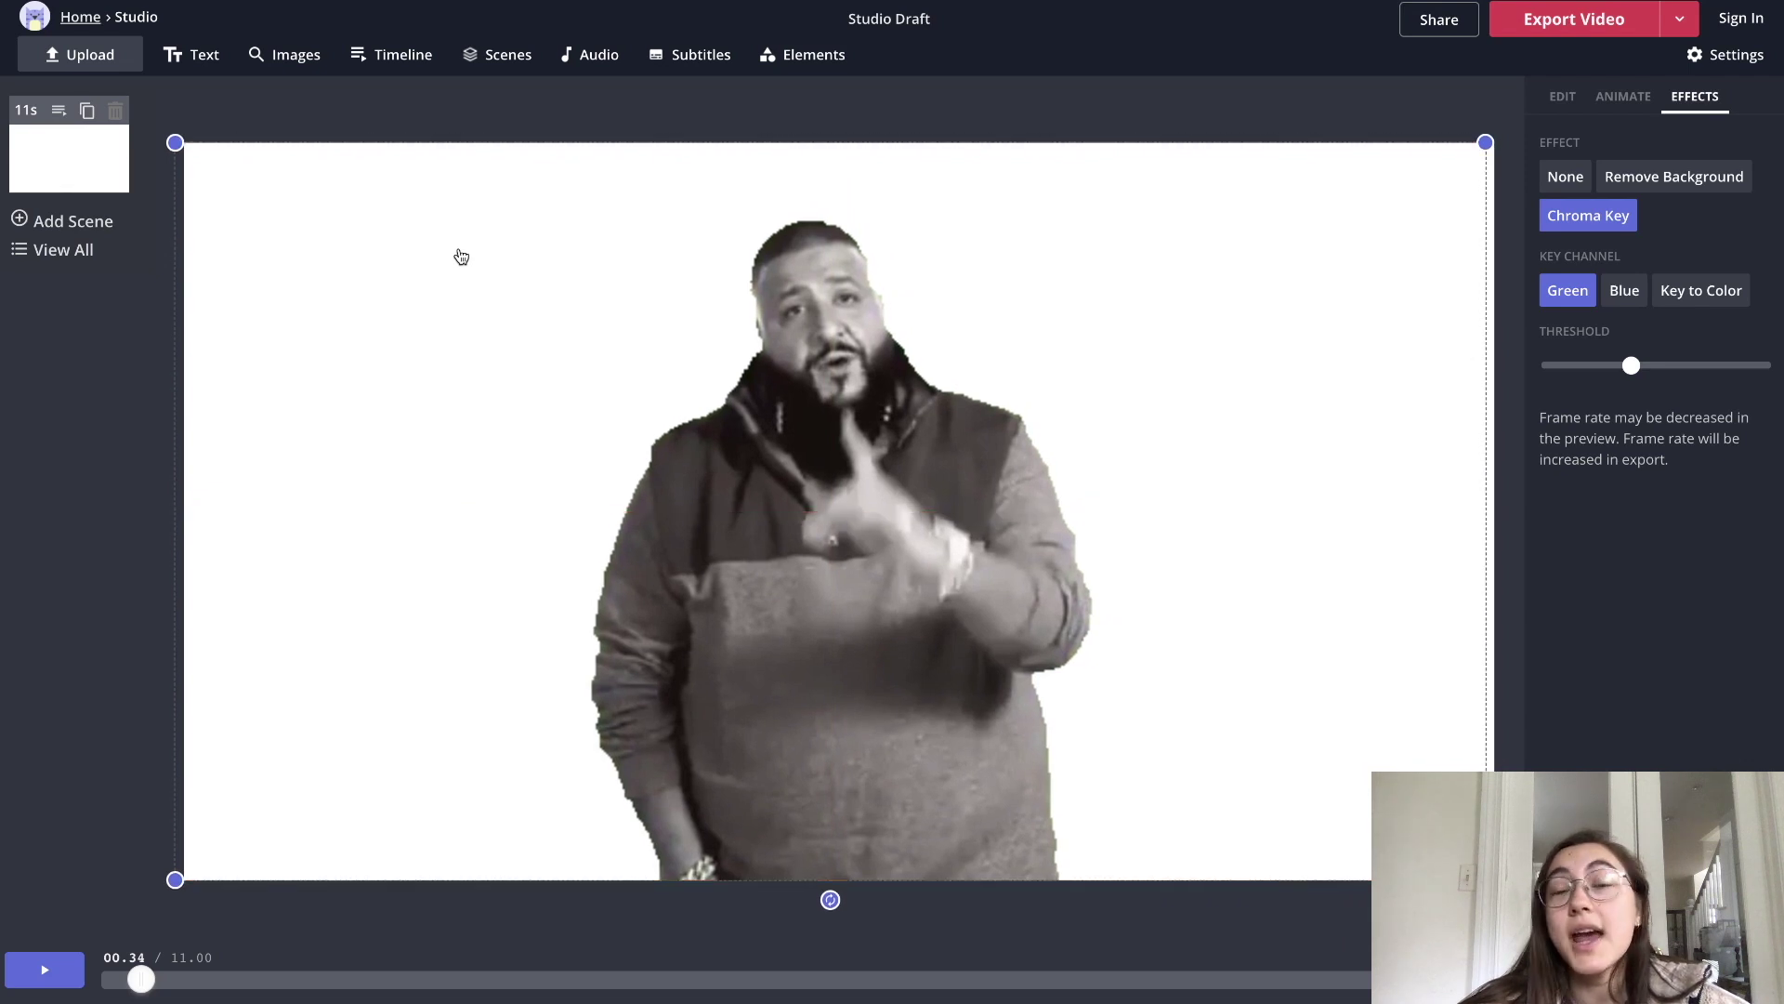
pyautogui.moveTo(924, 407)
pyautogui.mouseDown()
pyautogui.moveTo(758, 409)
pyautogui.moveTo(923, 397)
pyautogui.mouseUp()
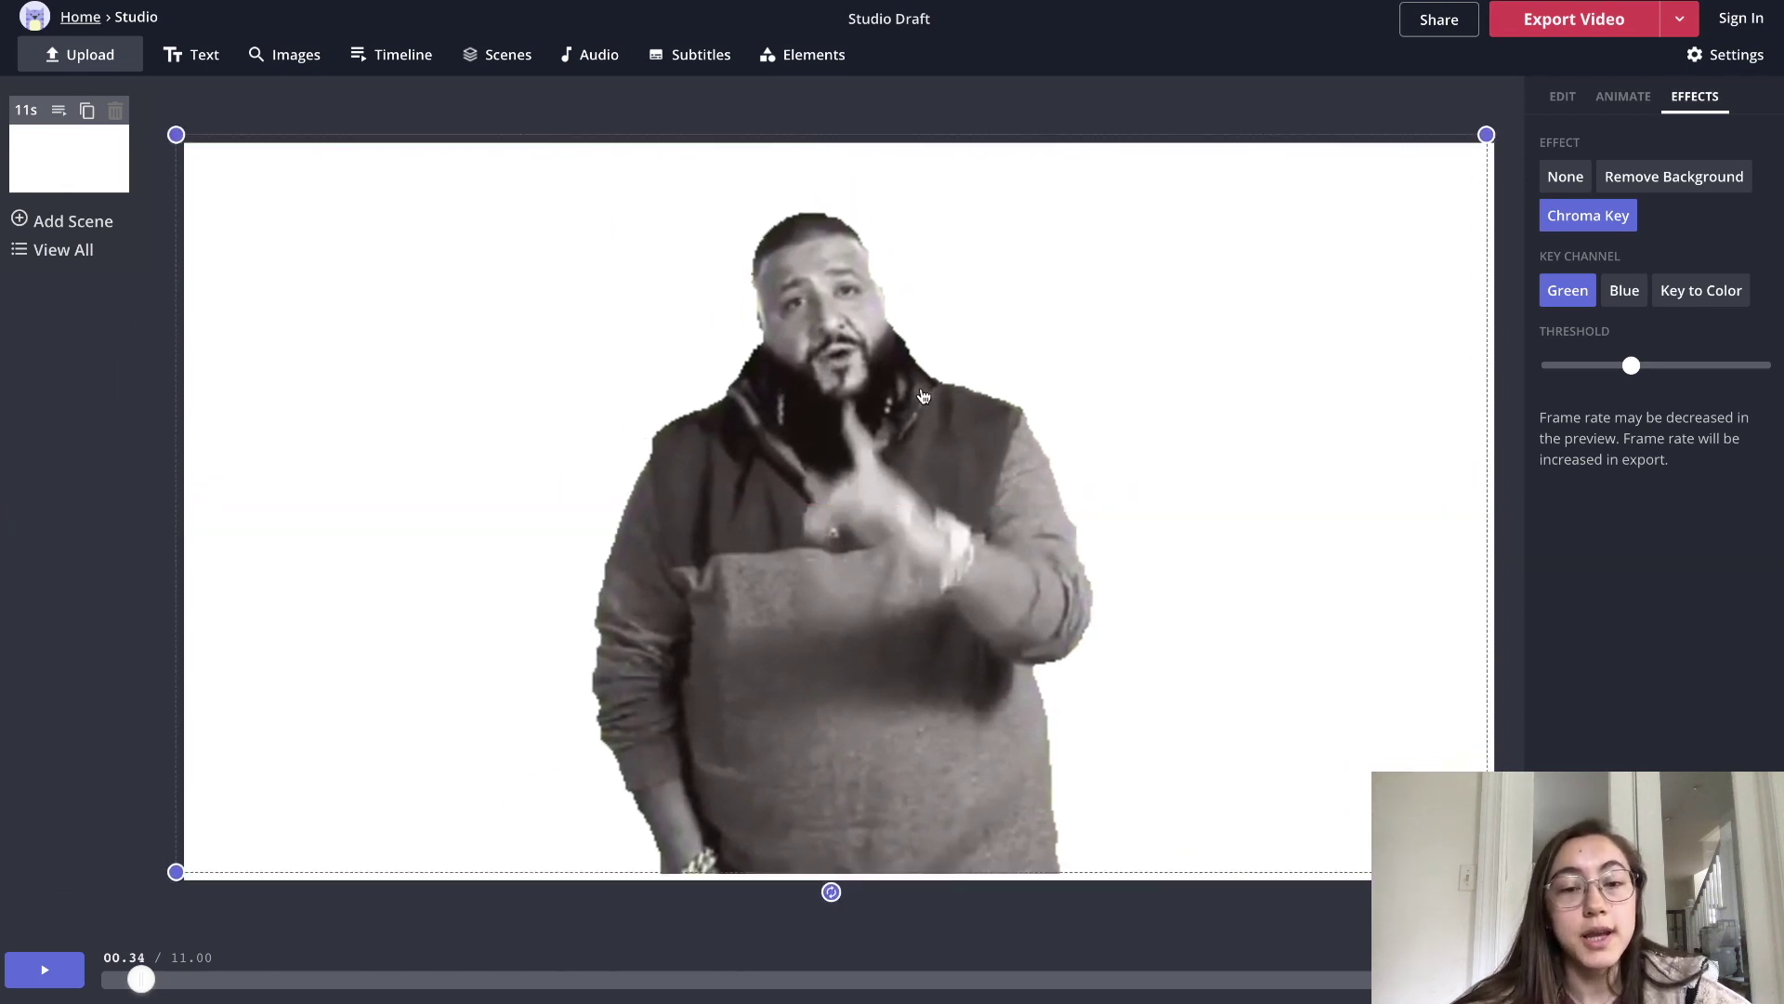
pyautogui.moveTo(923, 397)
pyautogui.mouseDown()
pyautogui.moveTo(971, 405)
pyautogui.moveTo(883, 415)
pyautogui.moveTo(899, 396)
pyautogui.mouseUp()
# - Close the image search and upload dialogs, leaving the video selected
pyautogui.click(290, 54)
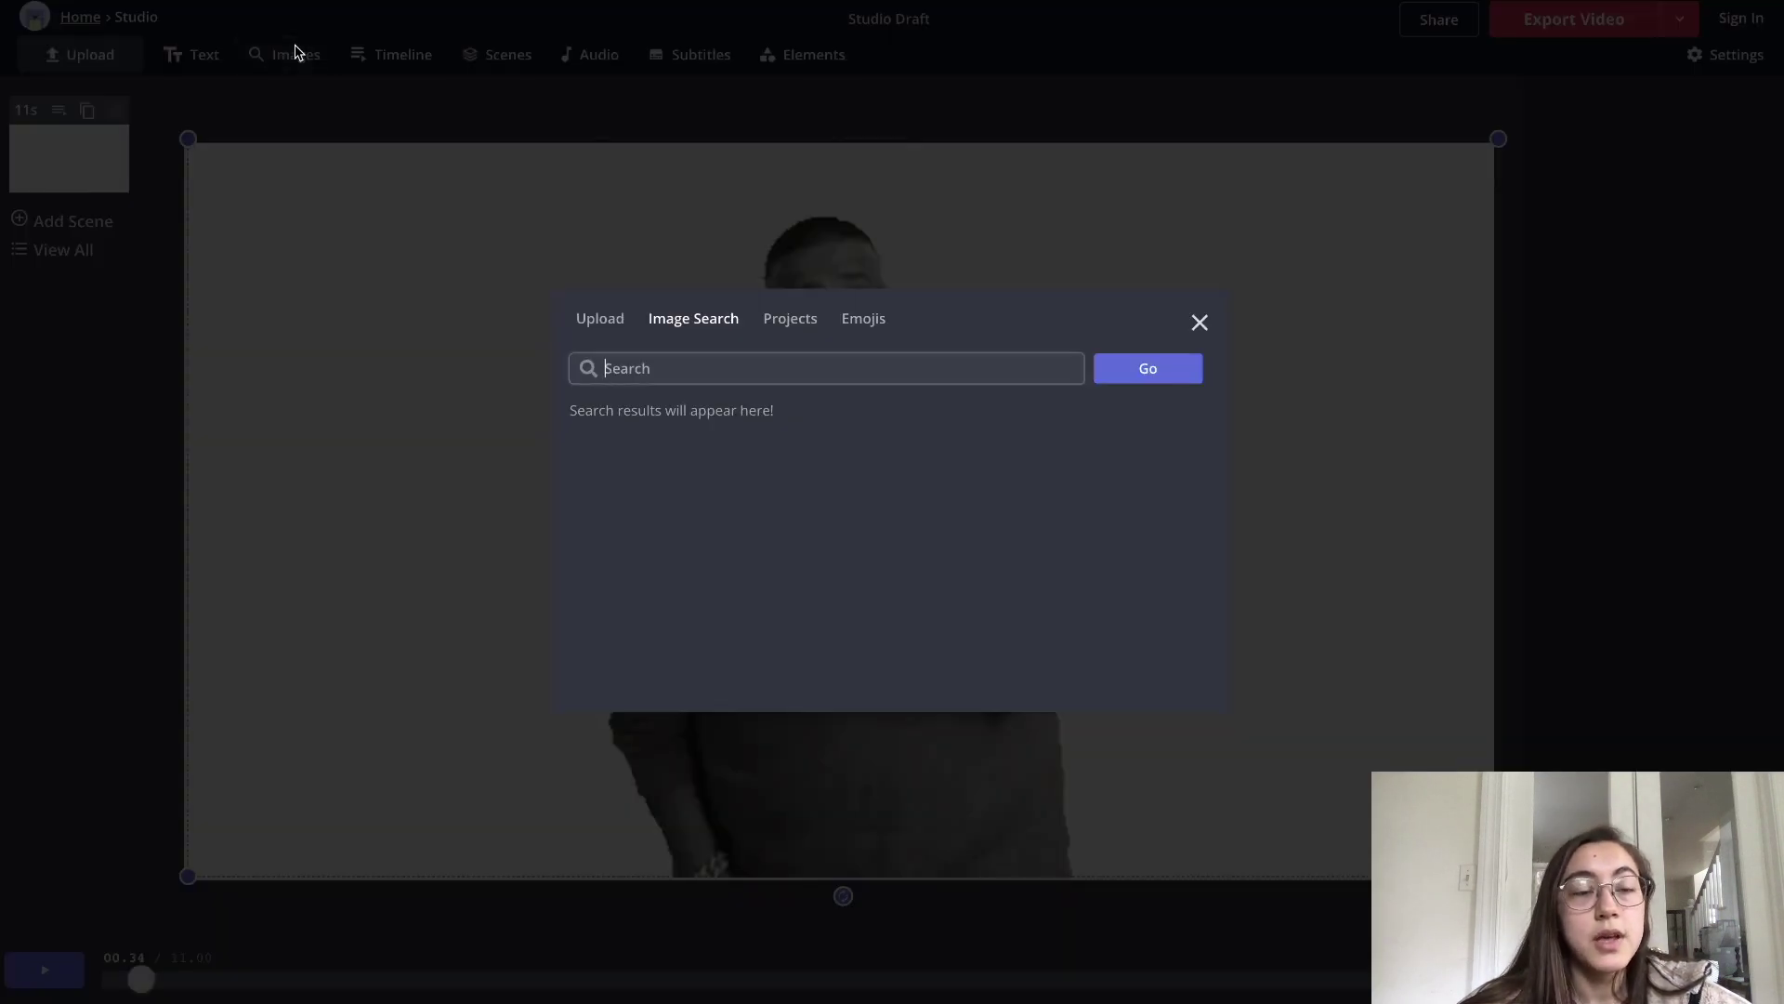
pyautogui.click(250, 137)
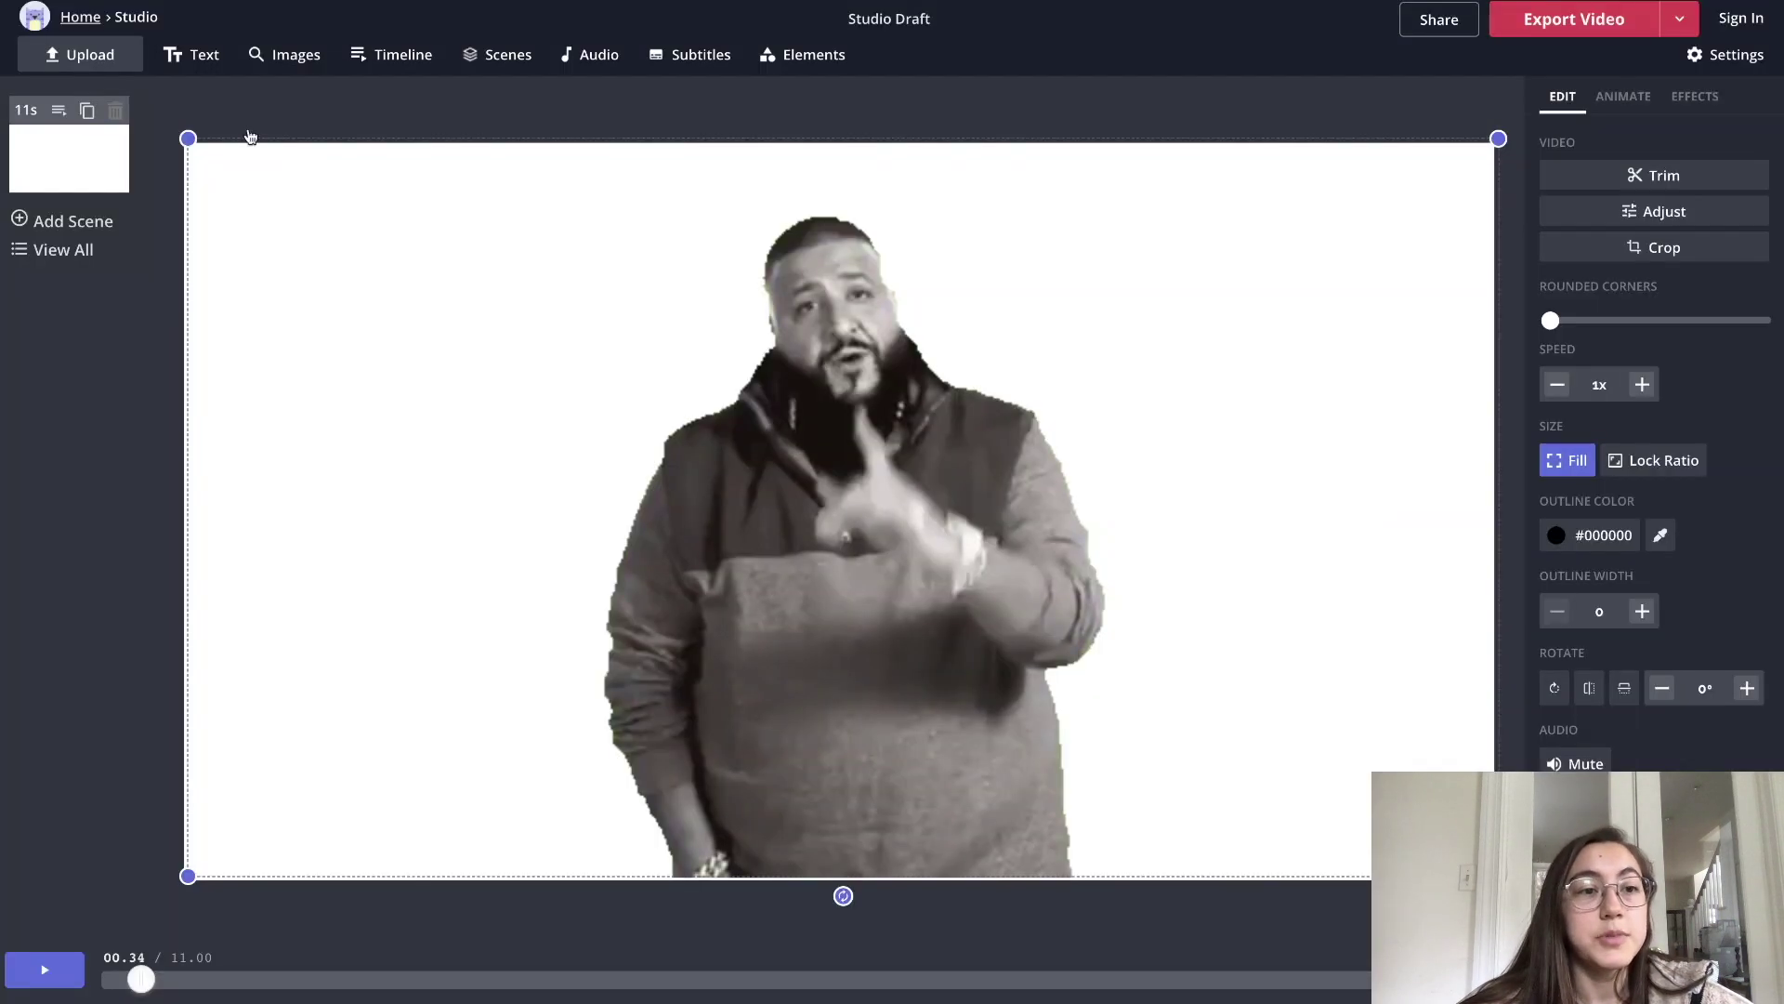
pyautogui.click(48, 58)
pyautogui.click(493, 287)
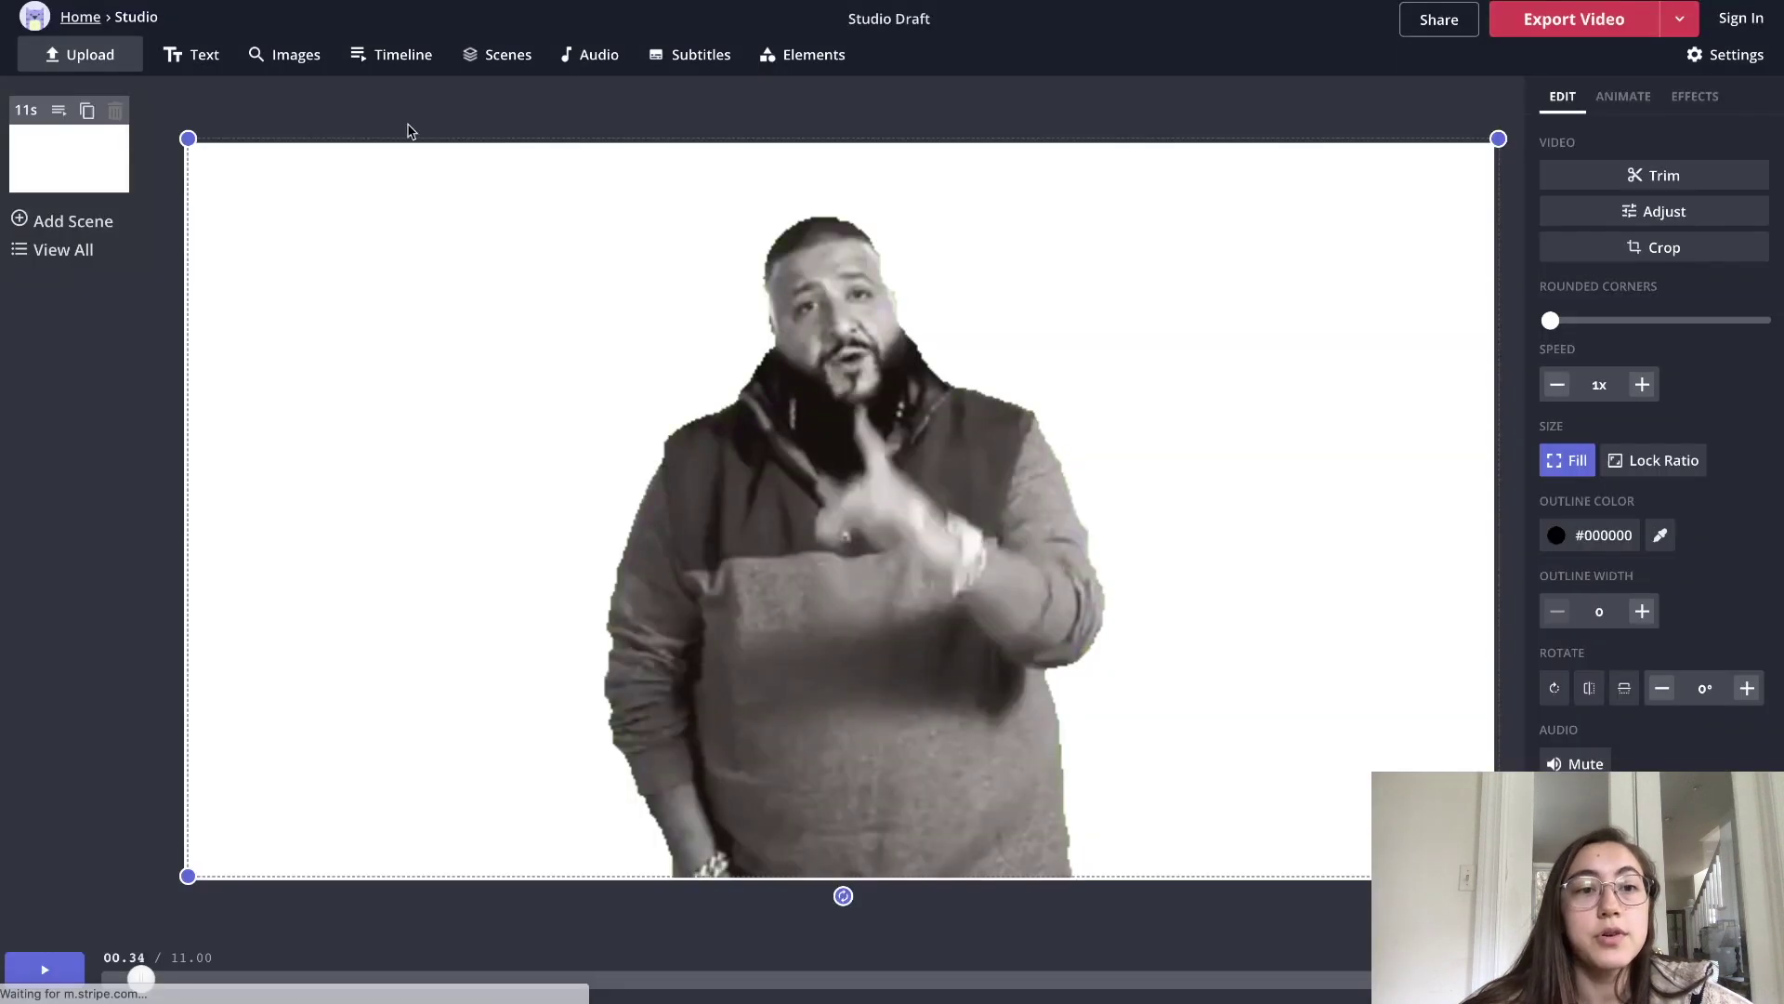
# - Search images for 'wall background' and place the yellow brick wall centred on the canvas
pyautogui.click(309, 60)
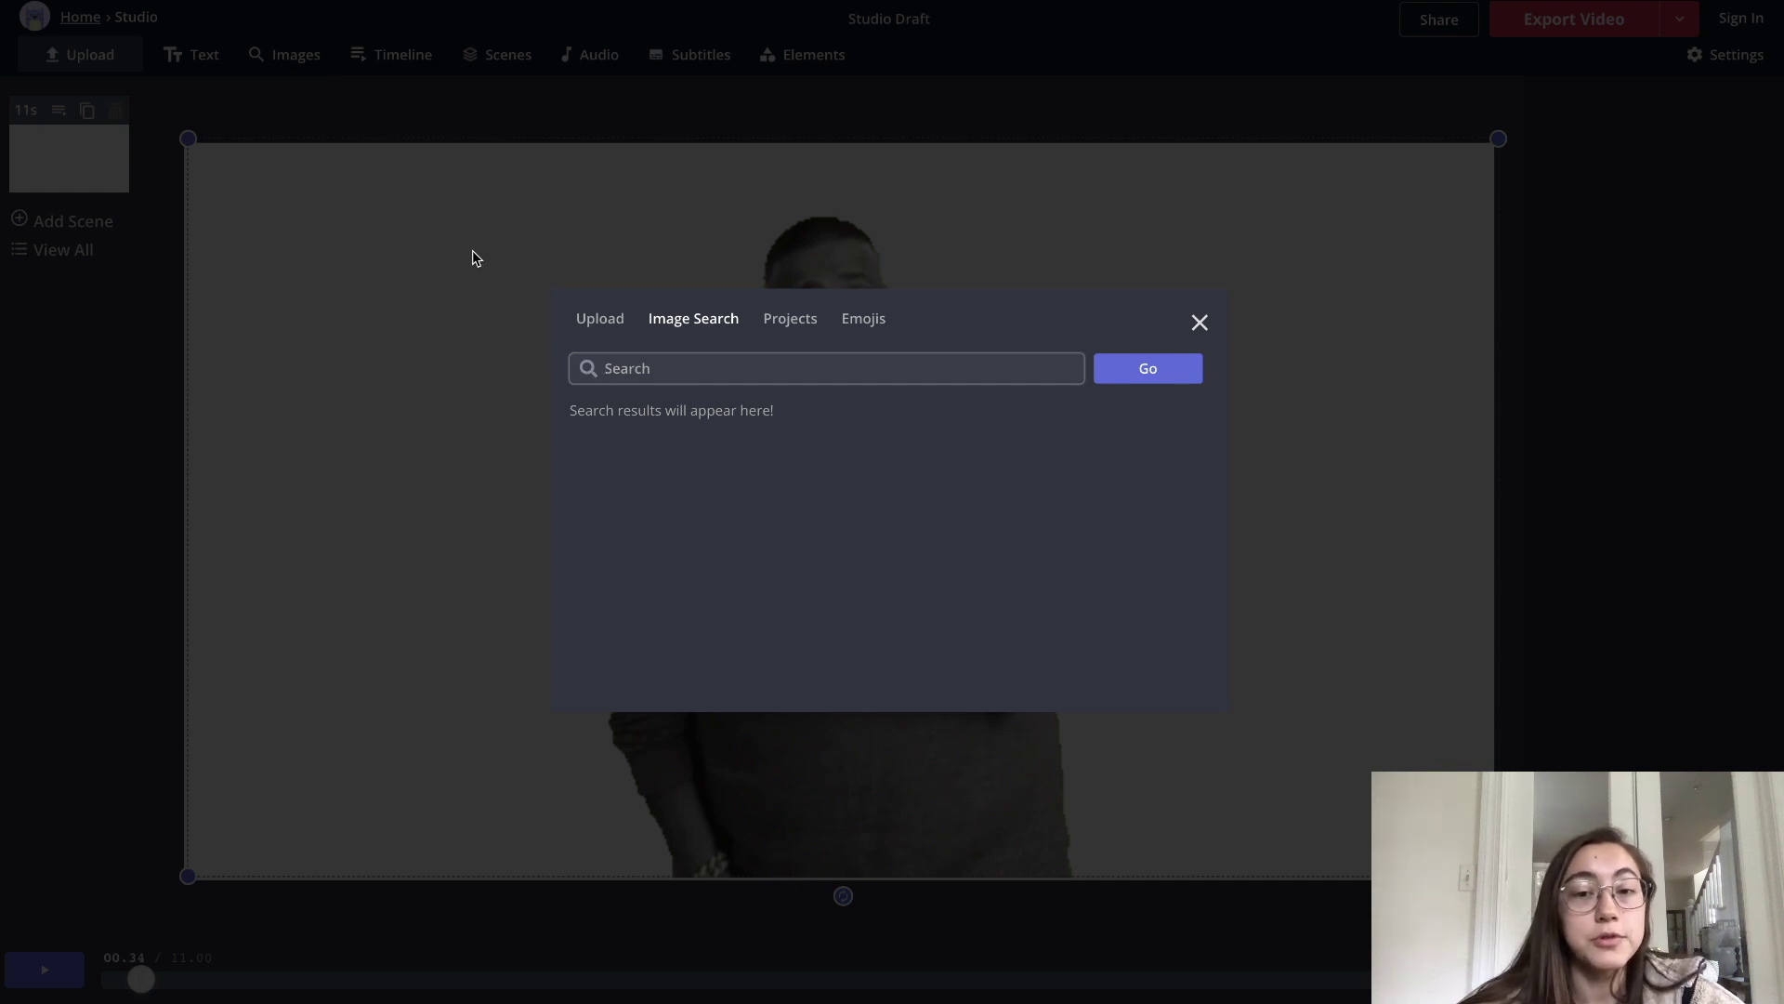
pyautogui.write('wall ')
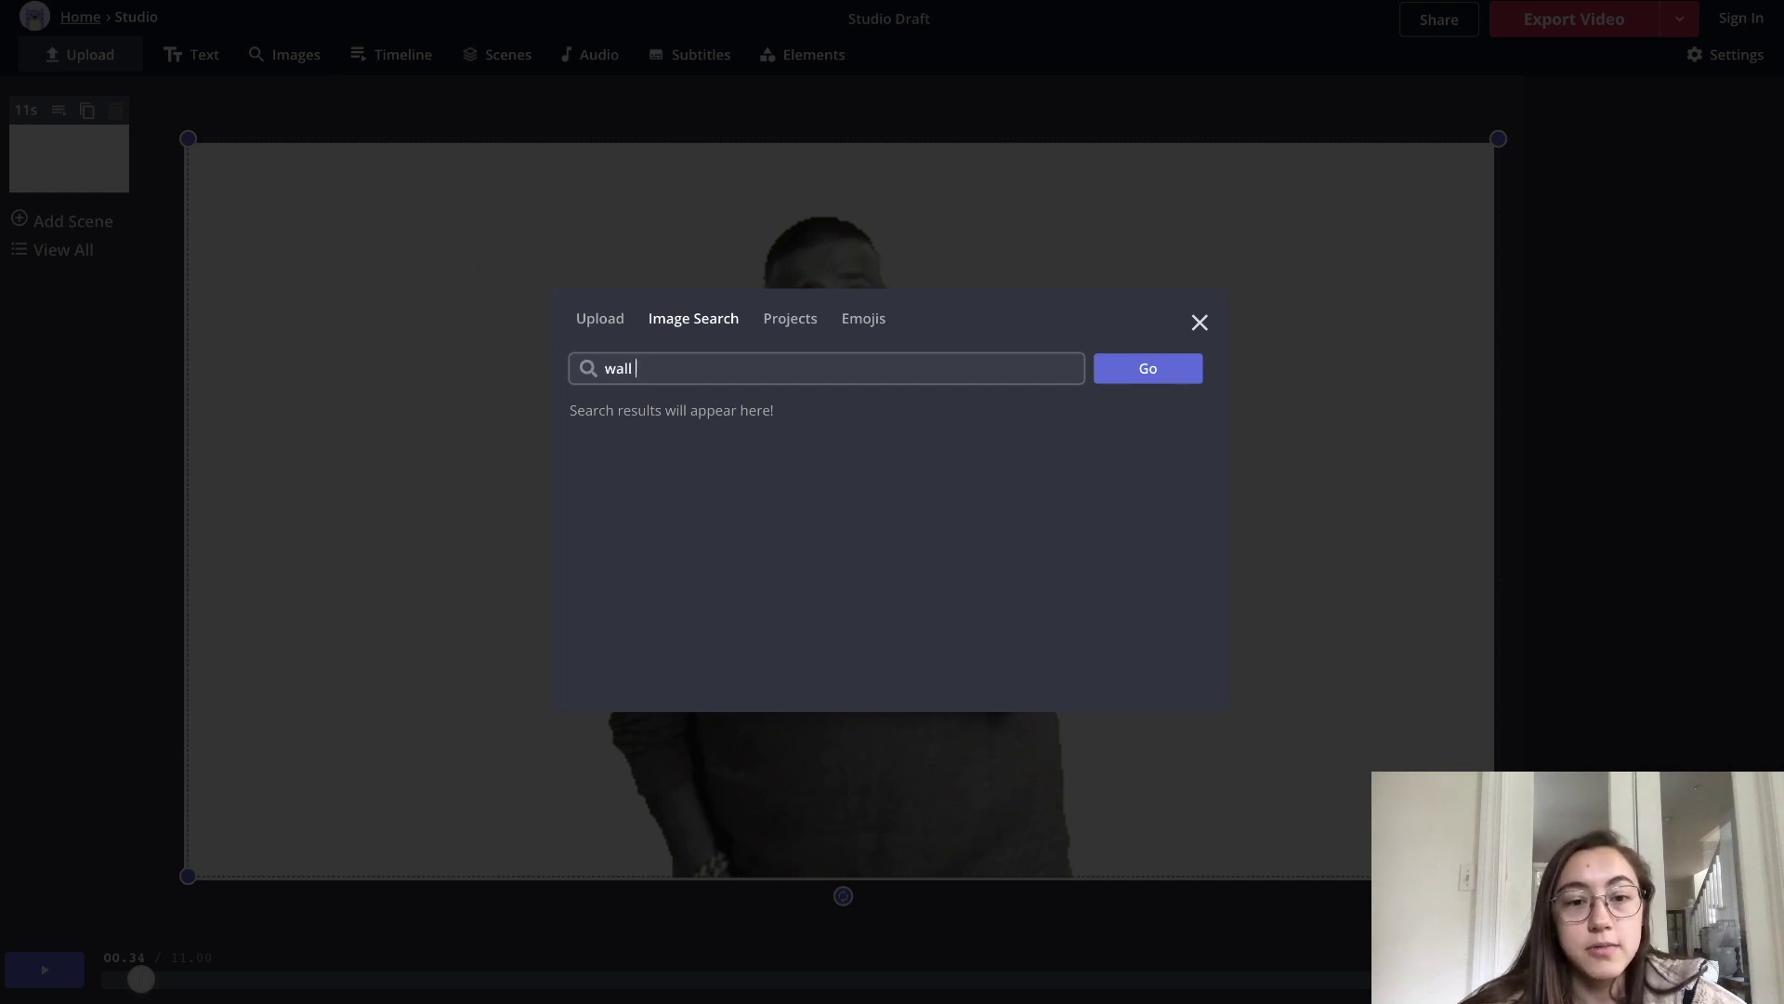
pyautogui.write('background')
pyautogui.press('Return')
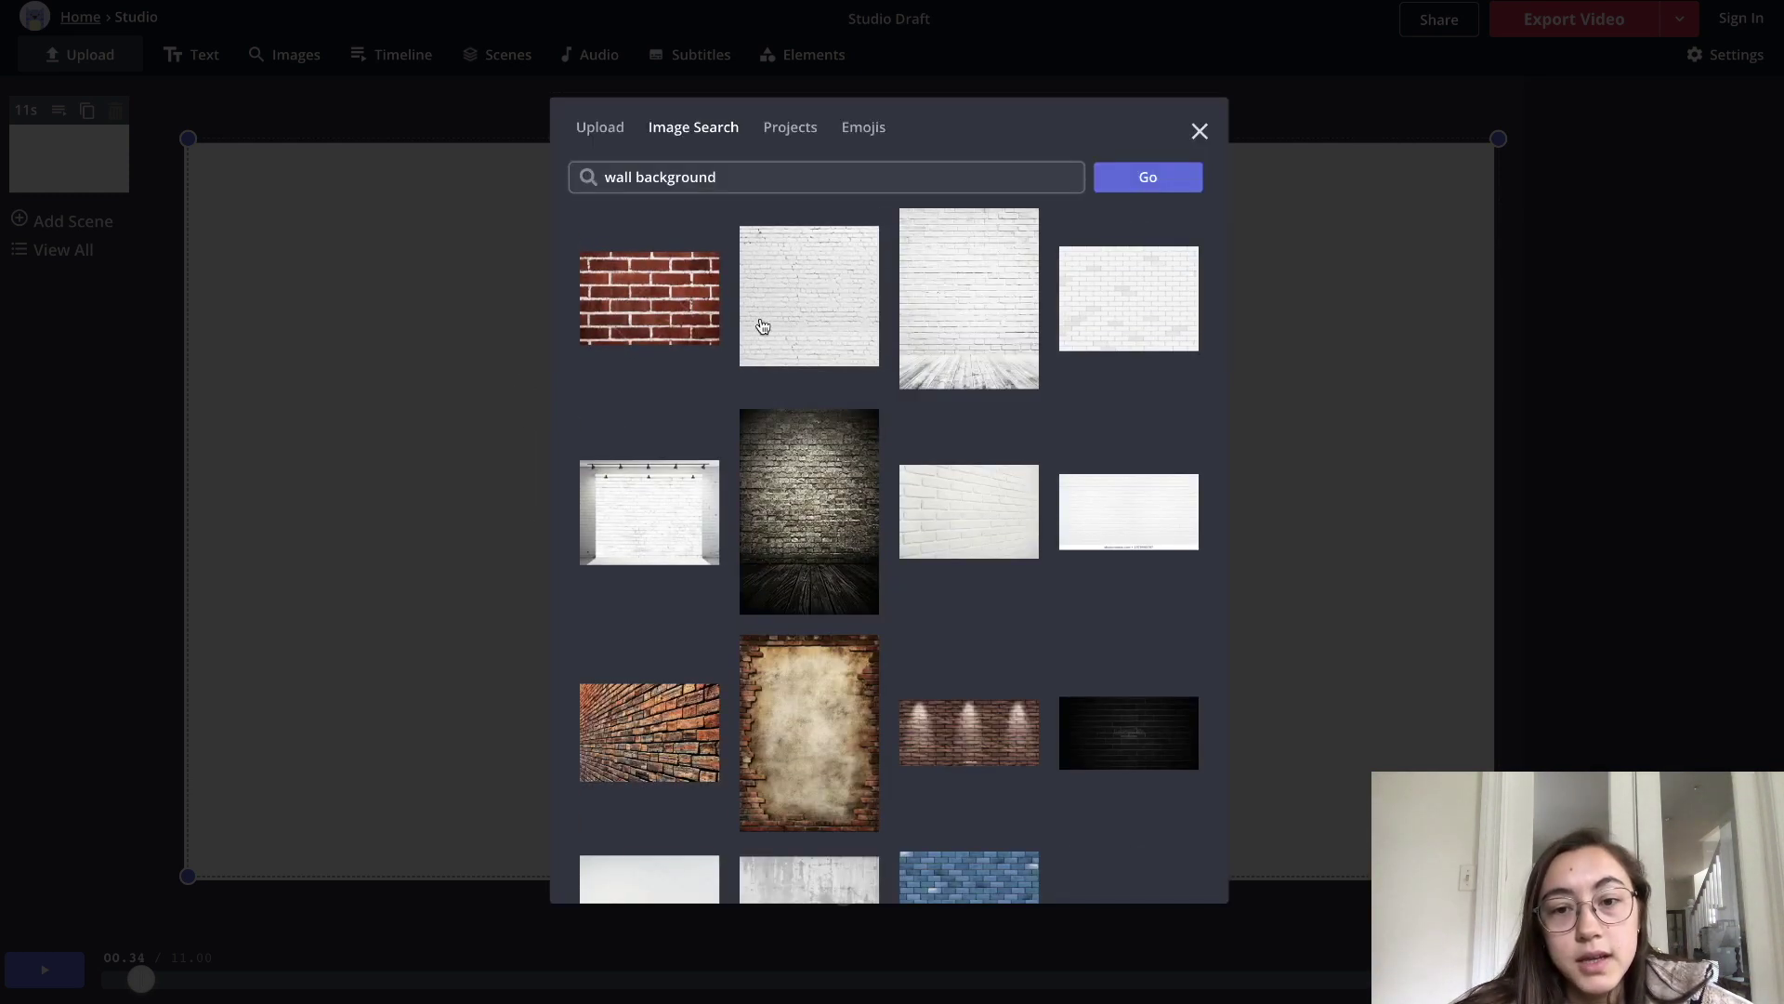
pyautogui.scroll(-6, 616, 708)
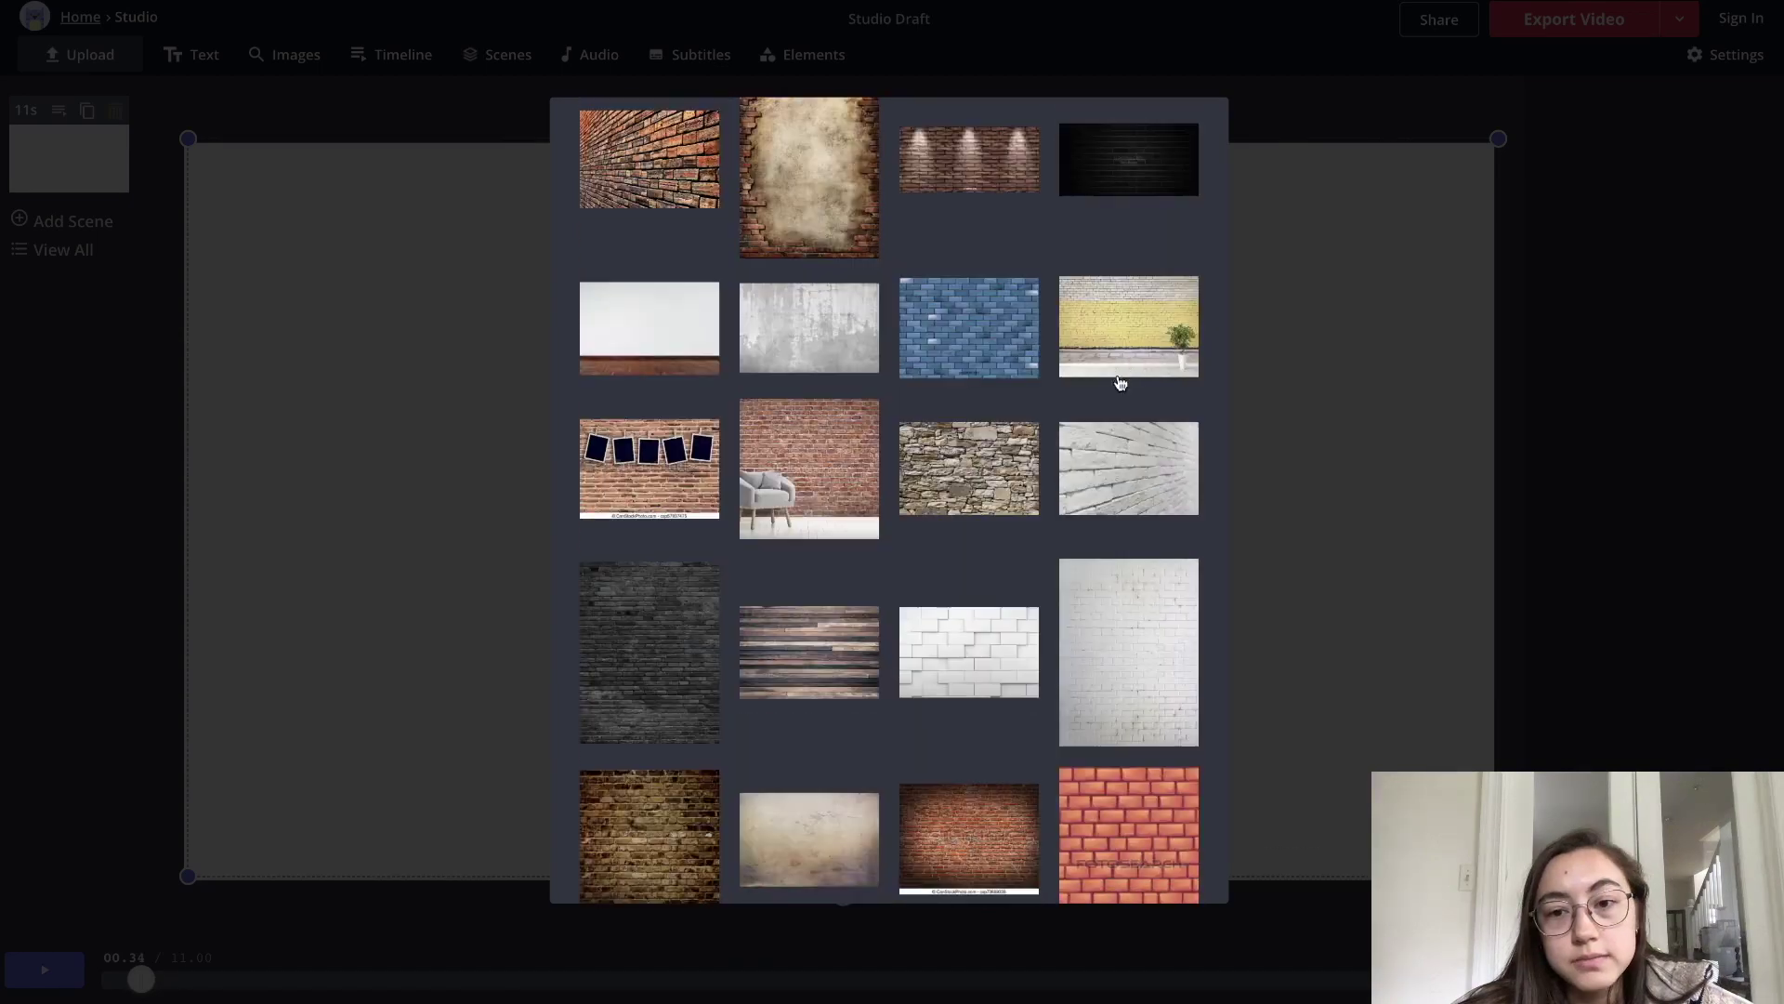
pyautogui.click(1121, 372)
pyautogui.moveTo(923, 514); pyautogui.dragTo(983, 514)
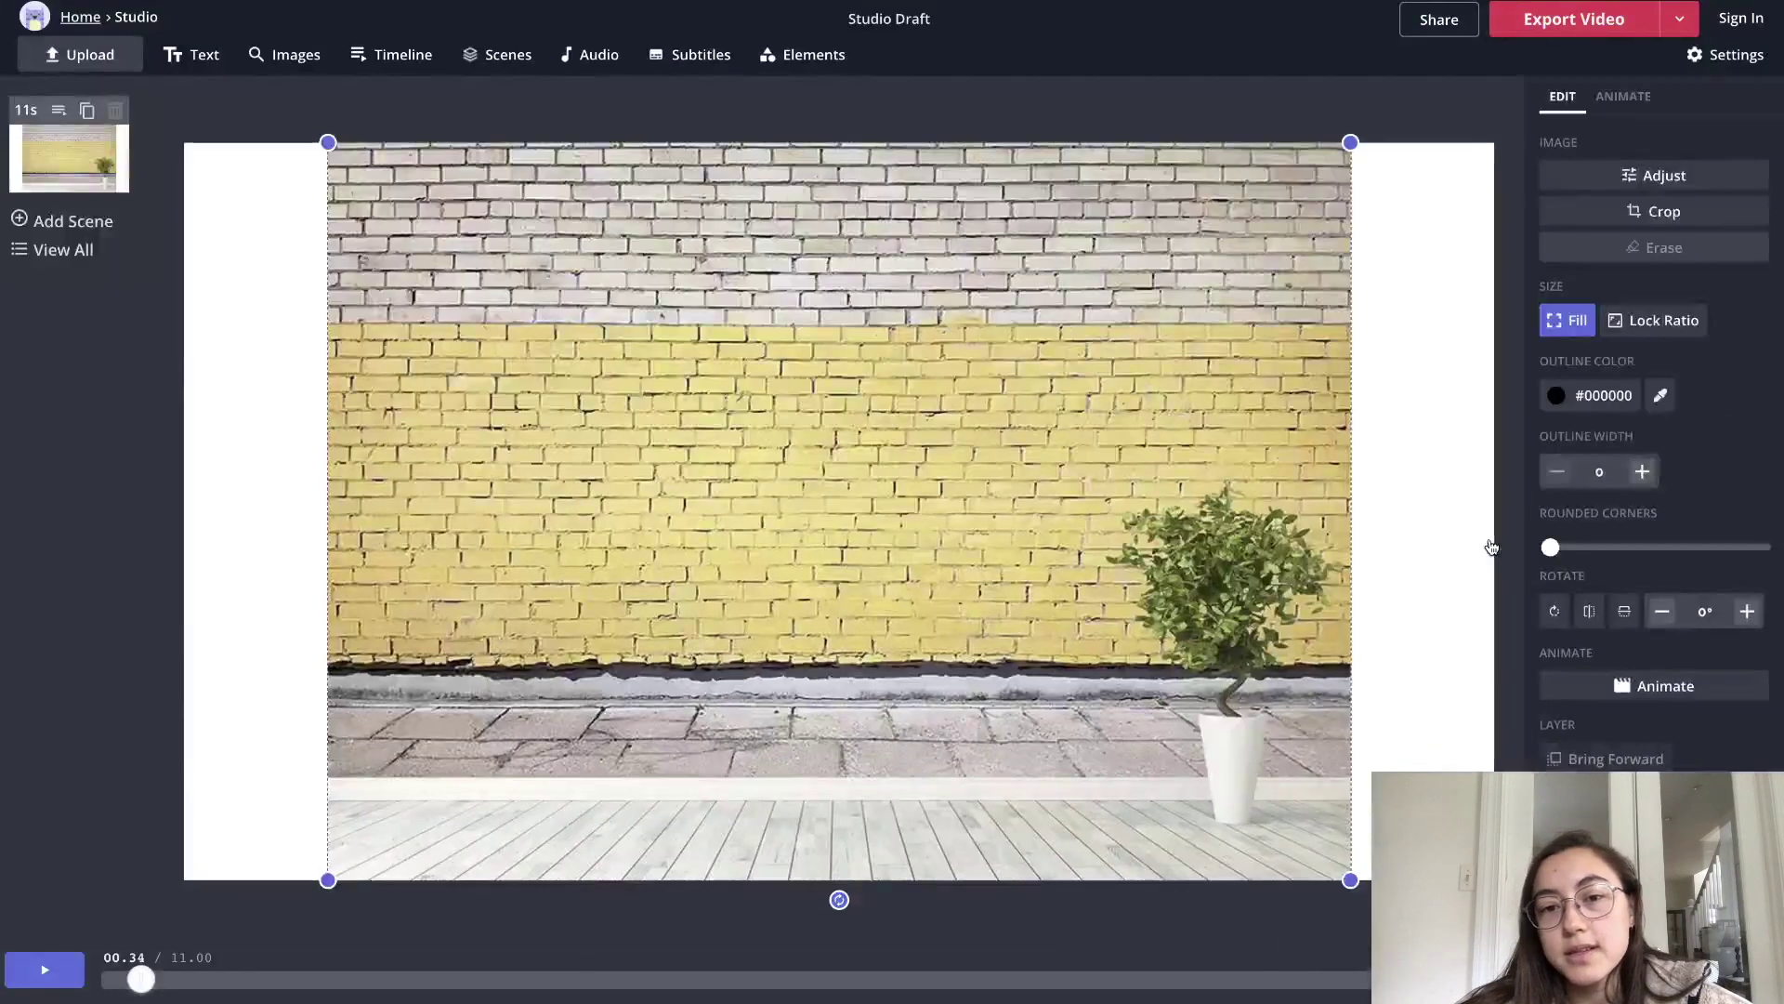
# - Send the brick wall behind the man video and reposition both layers
pyautogui.click(1617, 794)
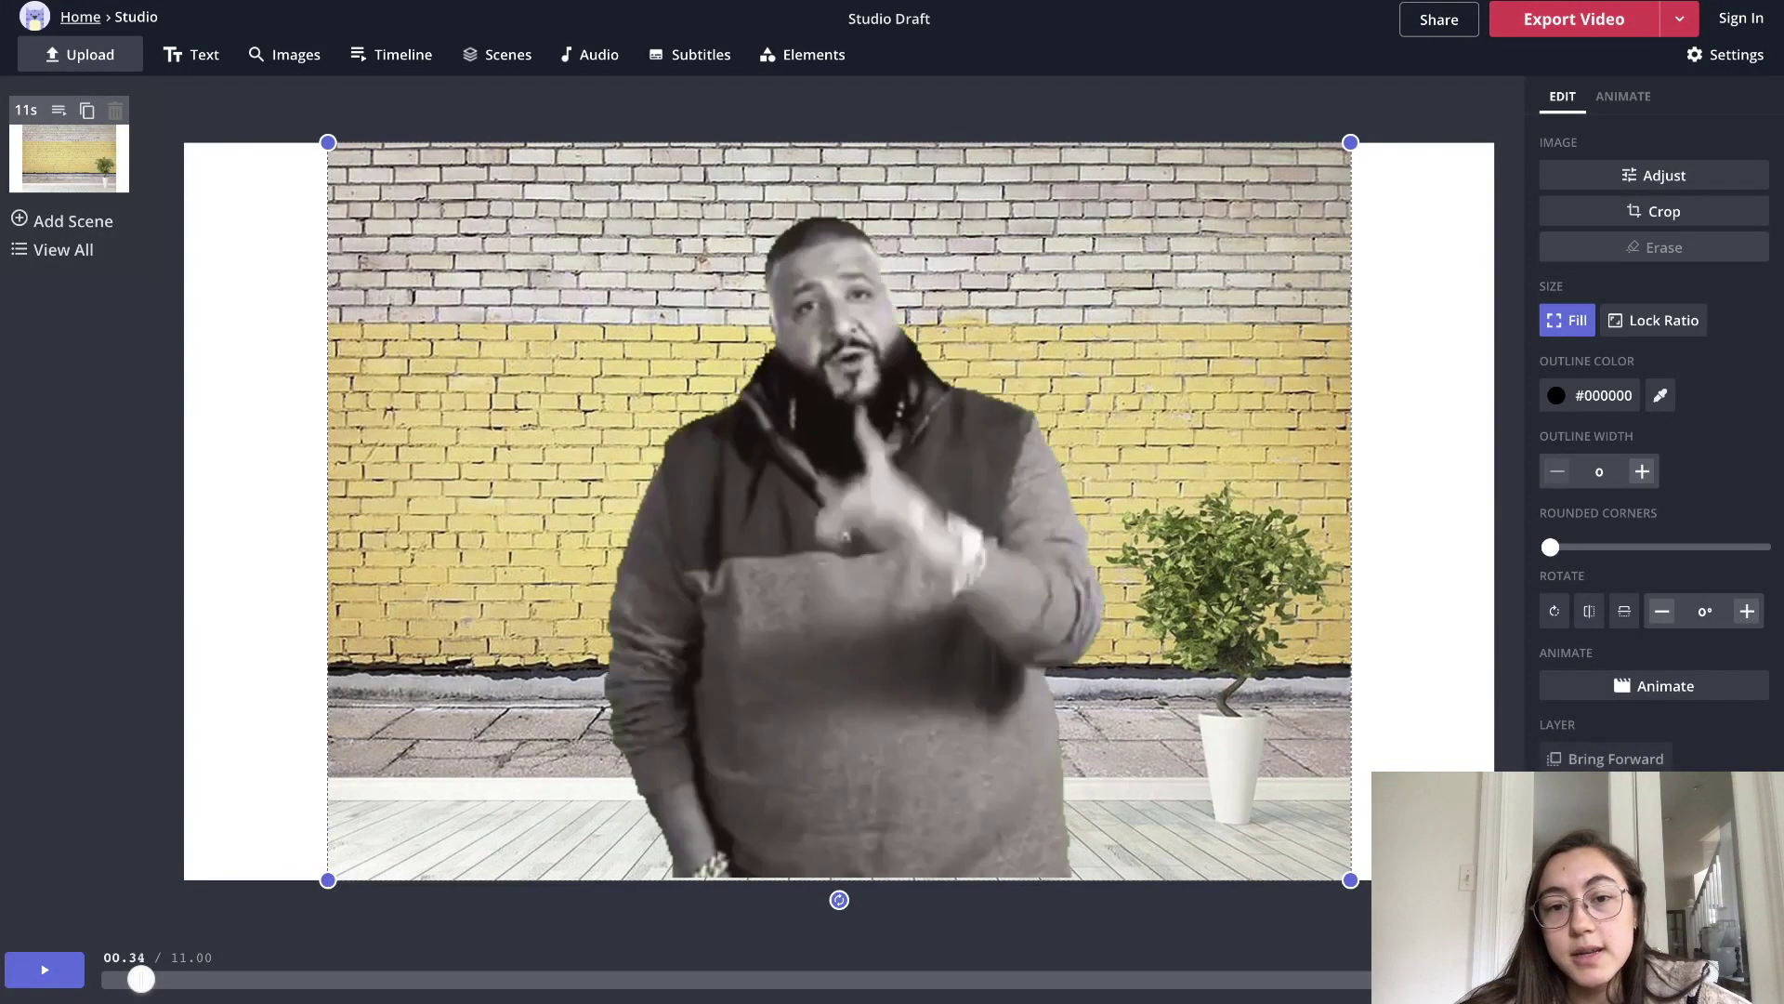
pyautogui.click(777, 460)
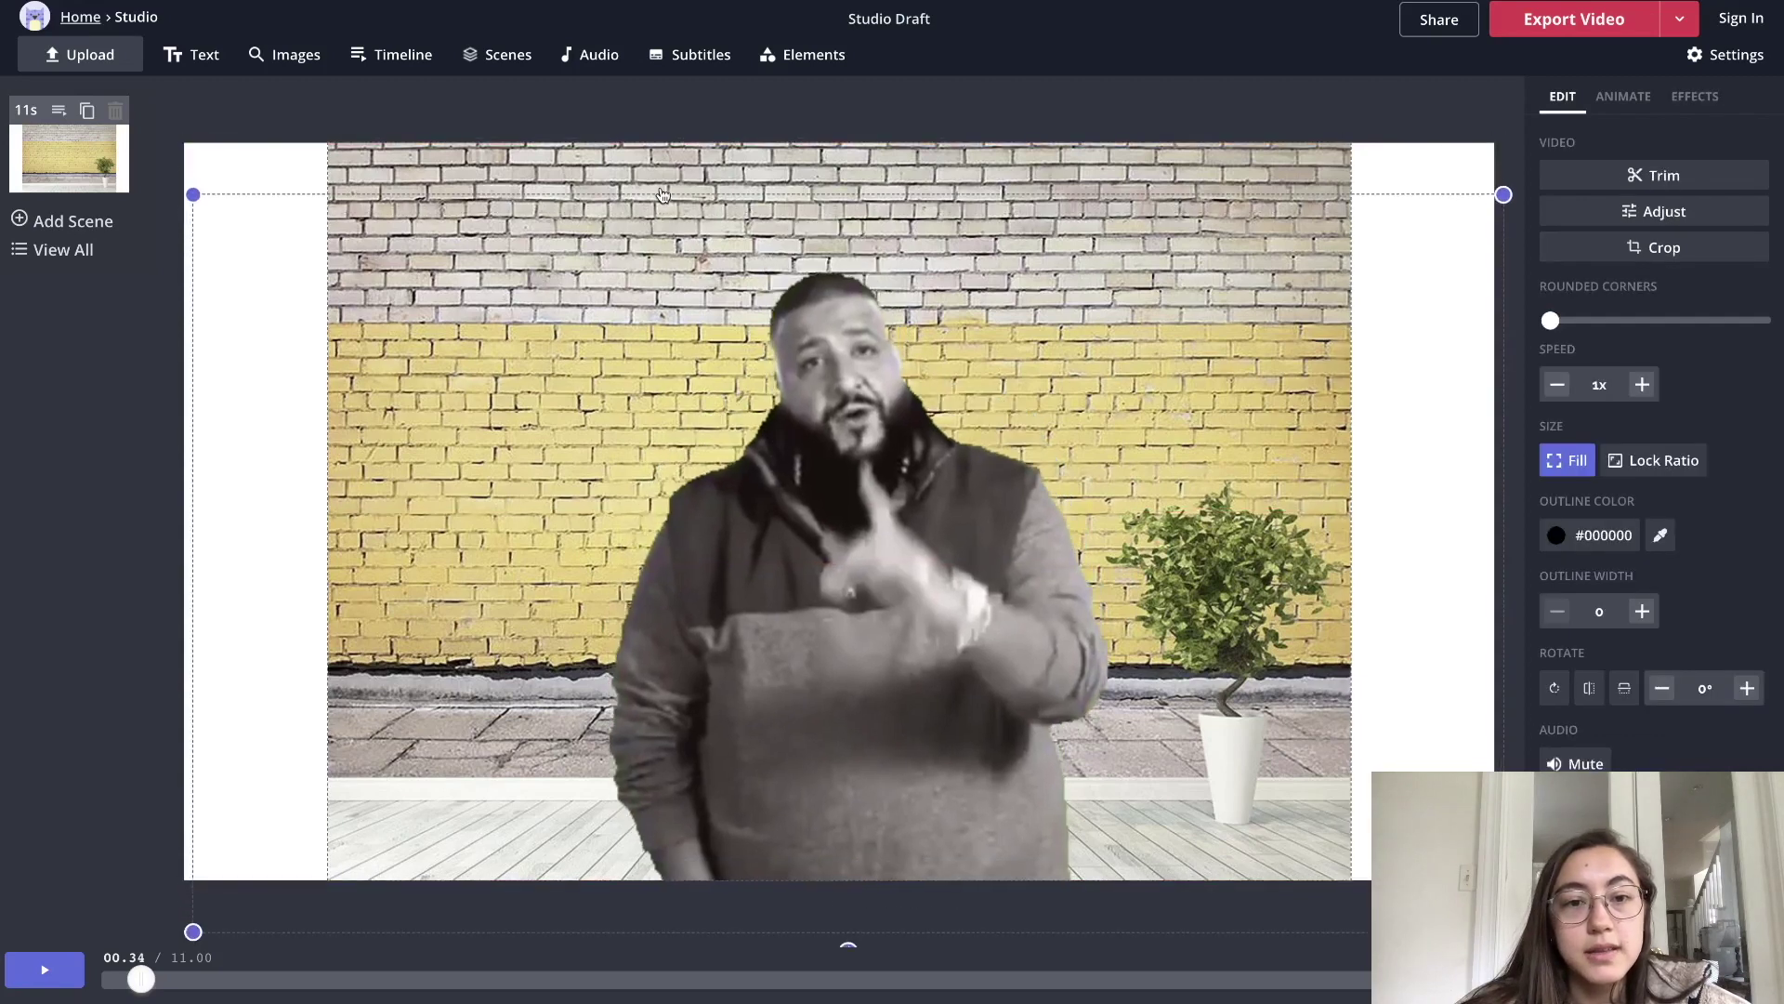
pyautogui.moveTo(335, 675)
pyautogui.mouseDown()
pyautogui.moveTo(254, 675)
pyautogui.moveTo(323, 676)
pyautogui.mouseUp()
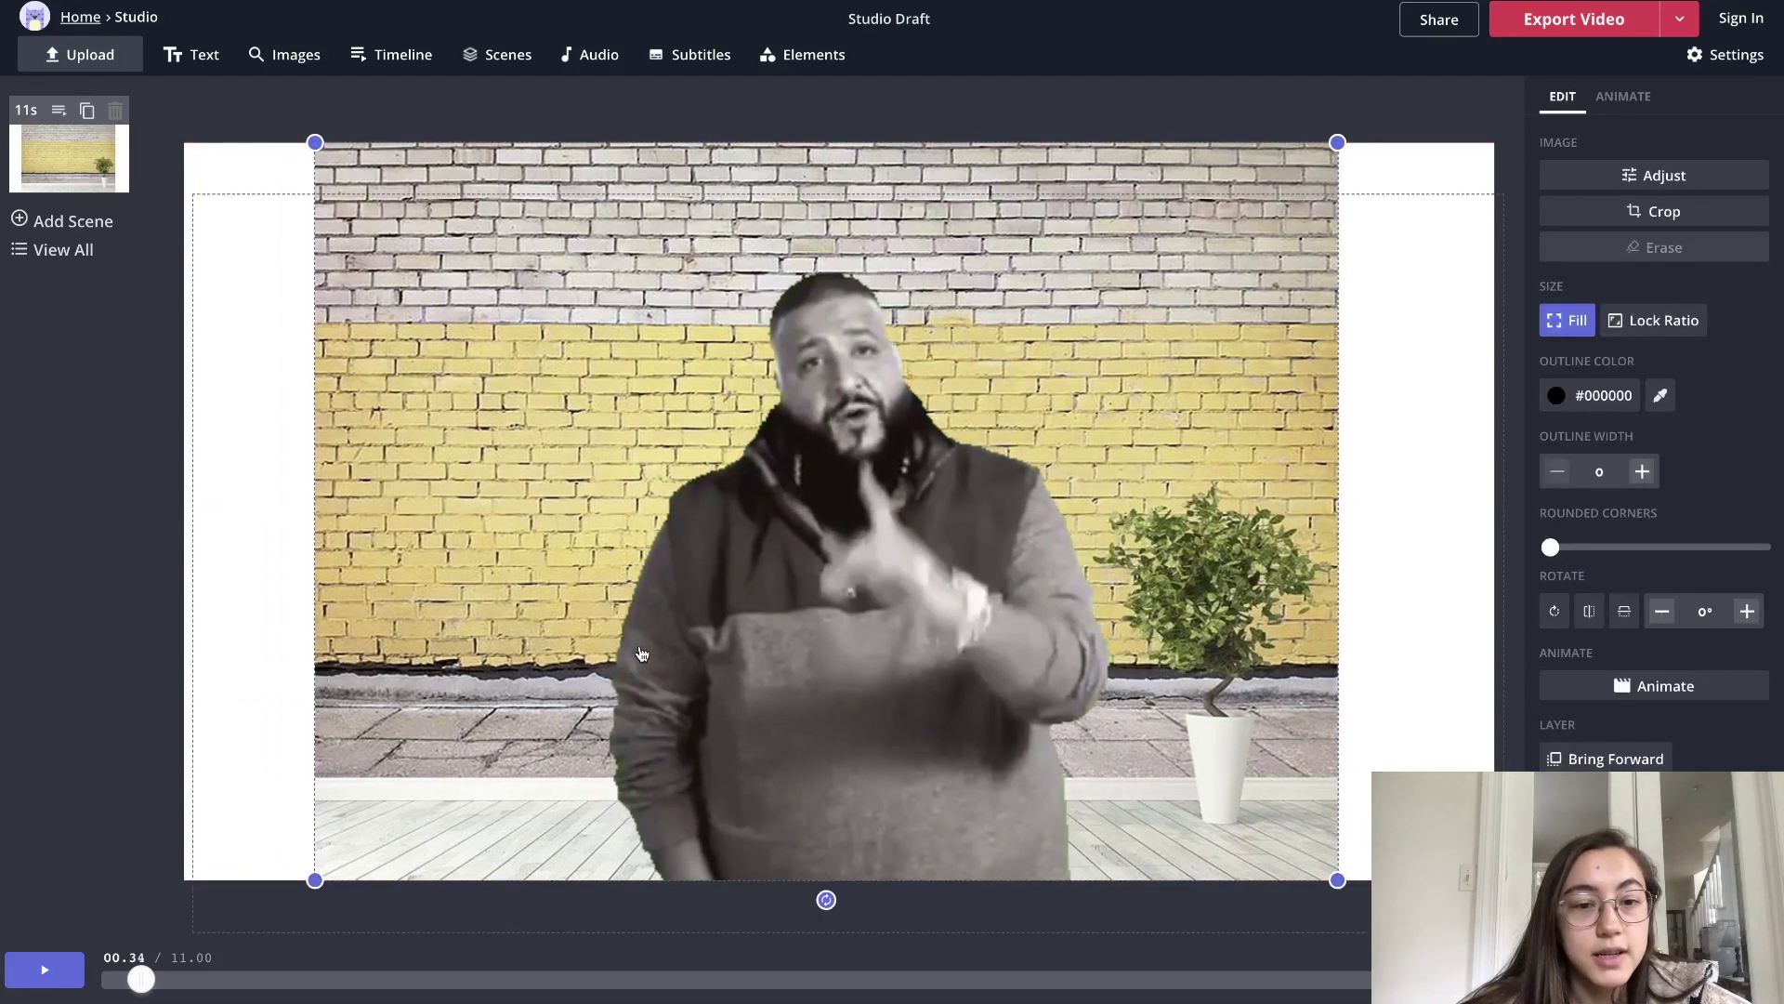
pyautogui.moveTo(753, 653); pyautogui.dragTo(708, 607)
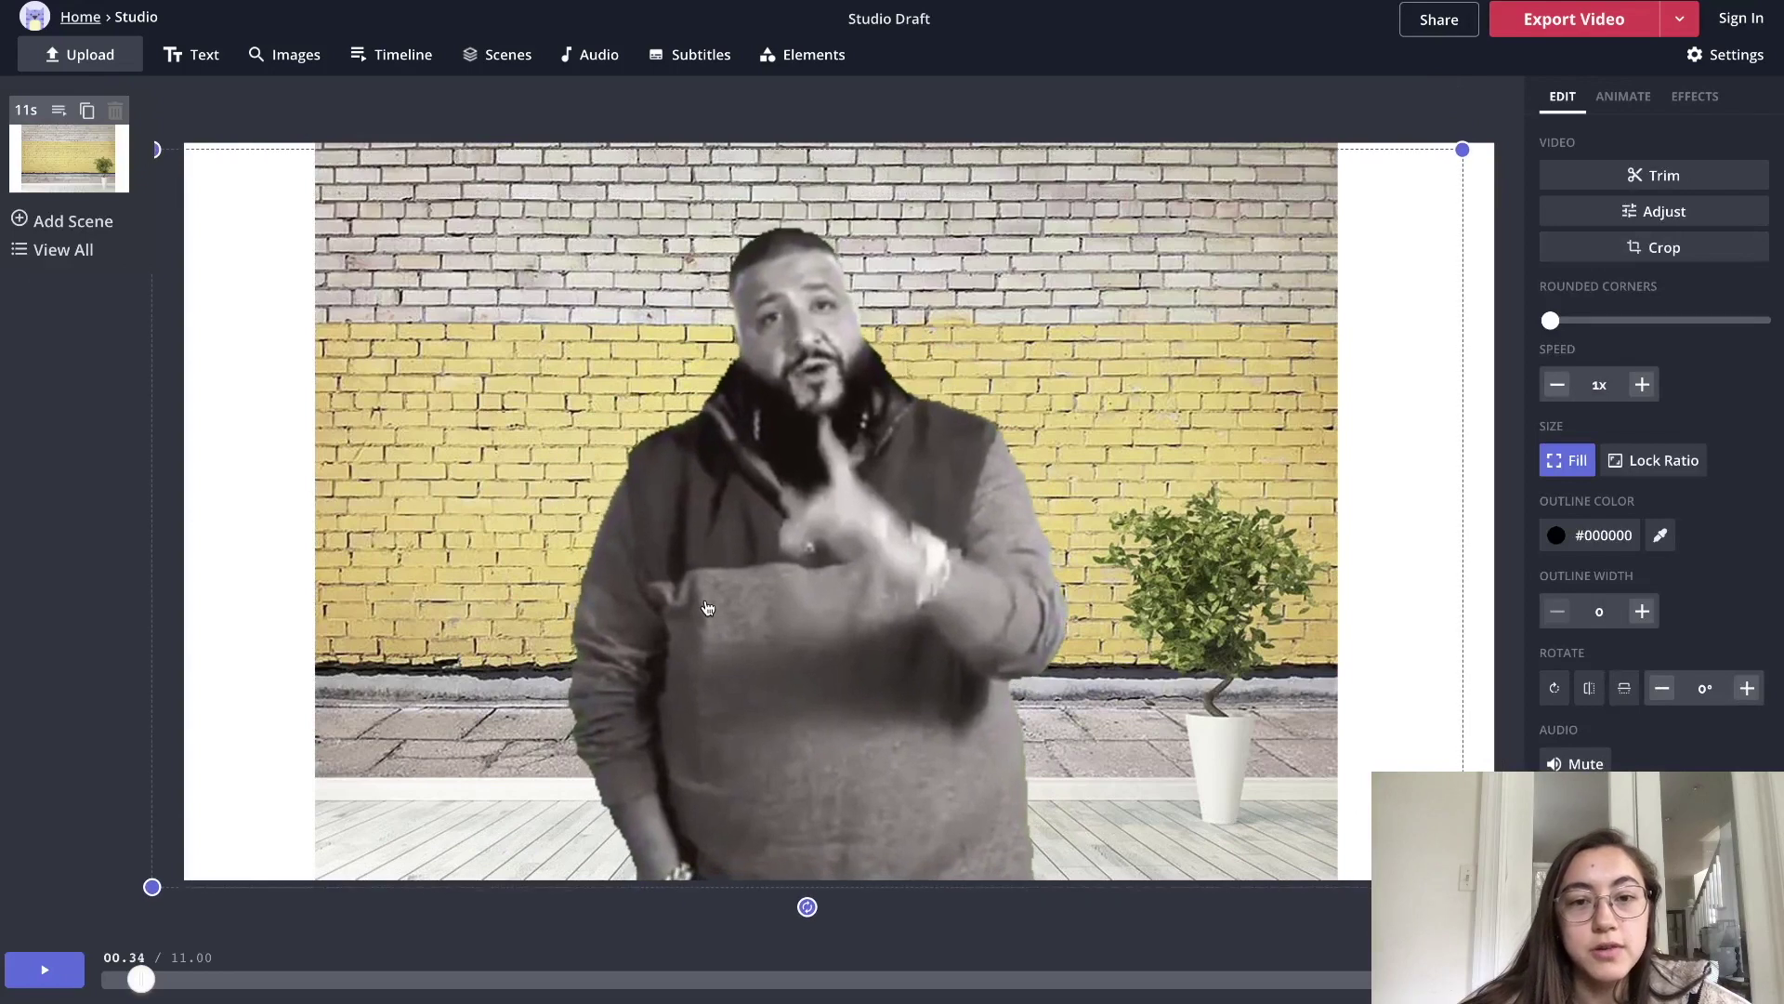
# - Preview the composite to 02.30, then undo the repositioning and the brick wall background
pyautogui.click(57, 969)
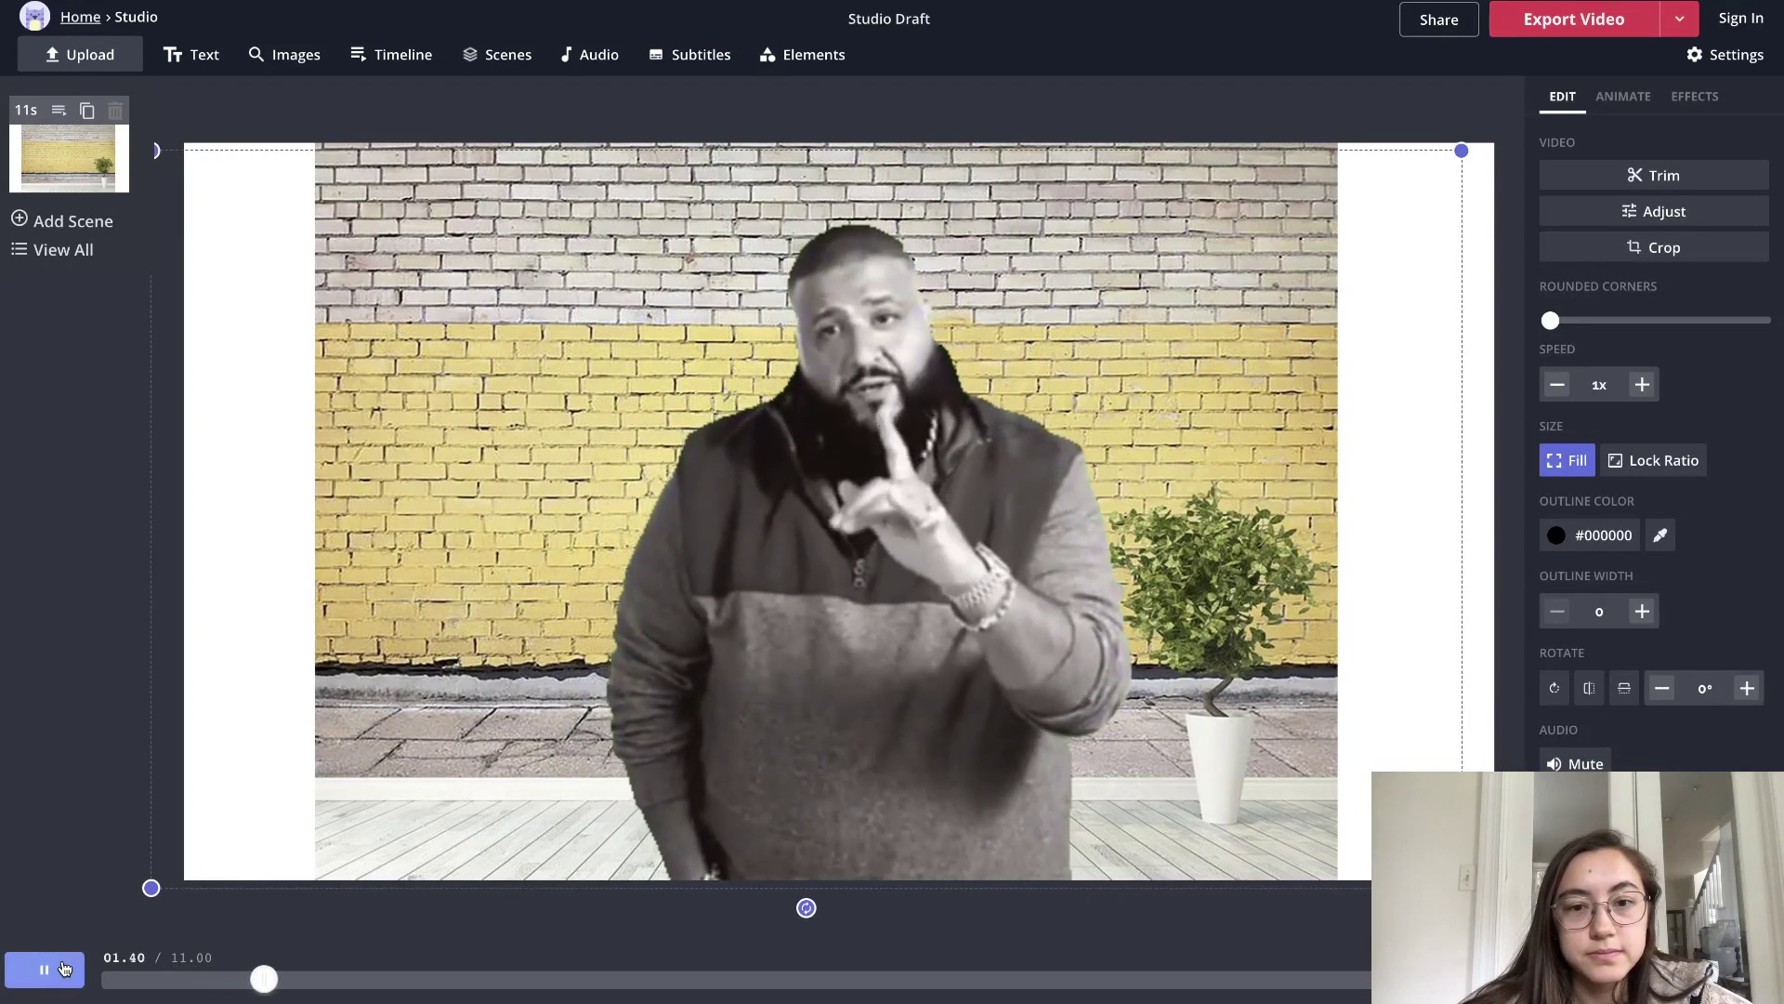
pyautogui.press('space')
pyautogui.hotkey('ctrl', 'z')
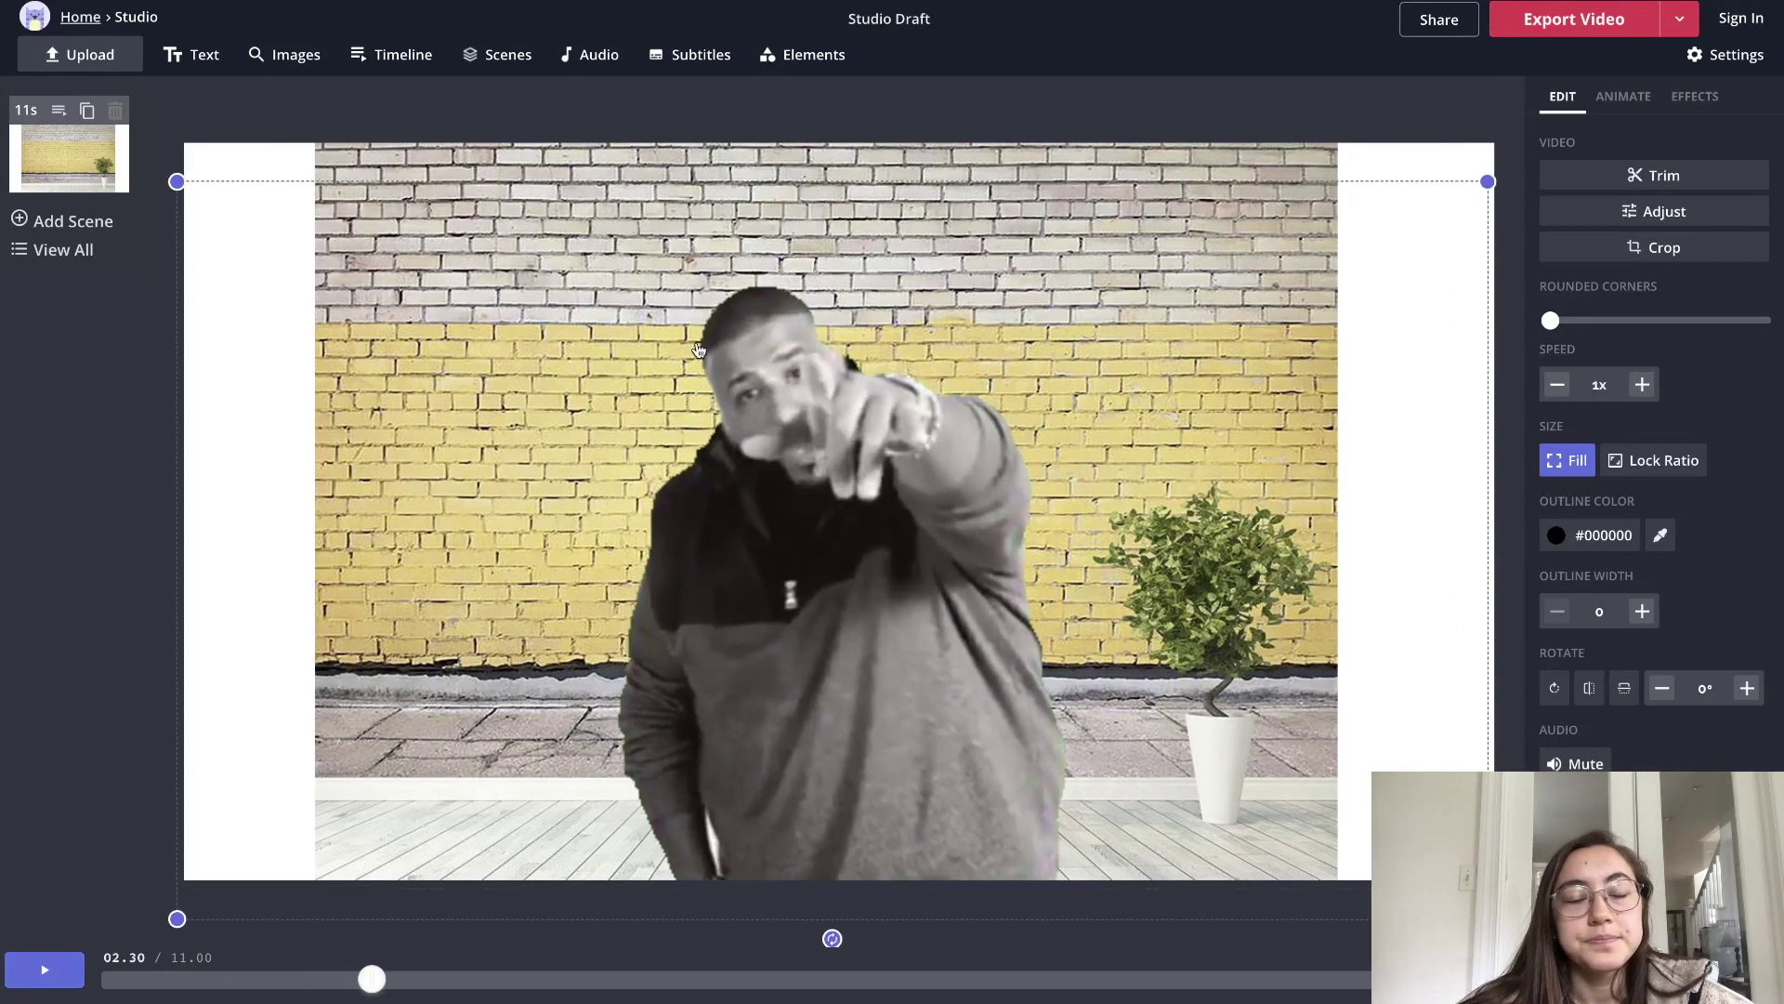
pyautogui.hotkey('ctrl', 'z')
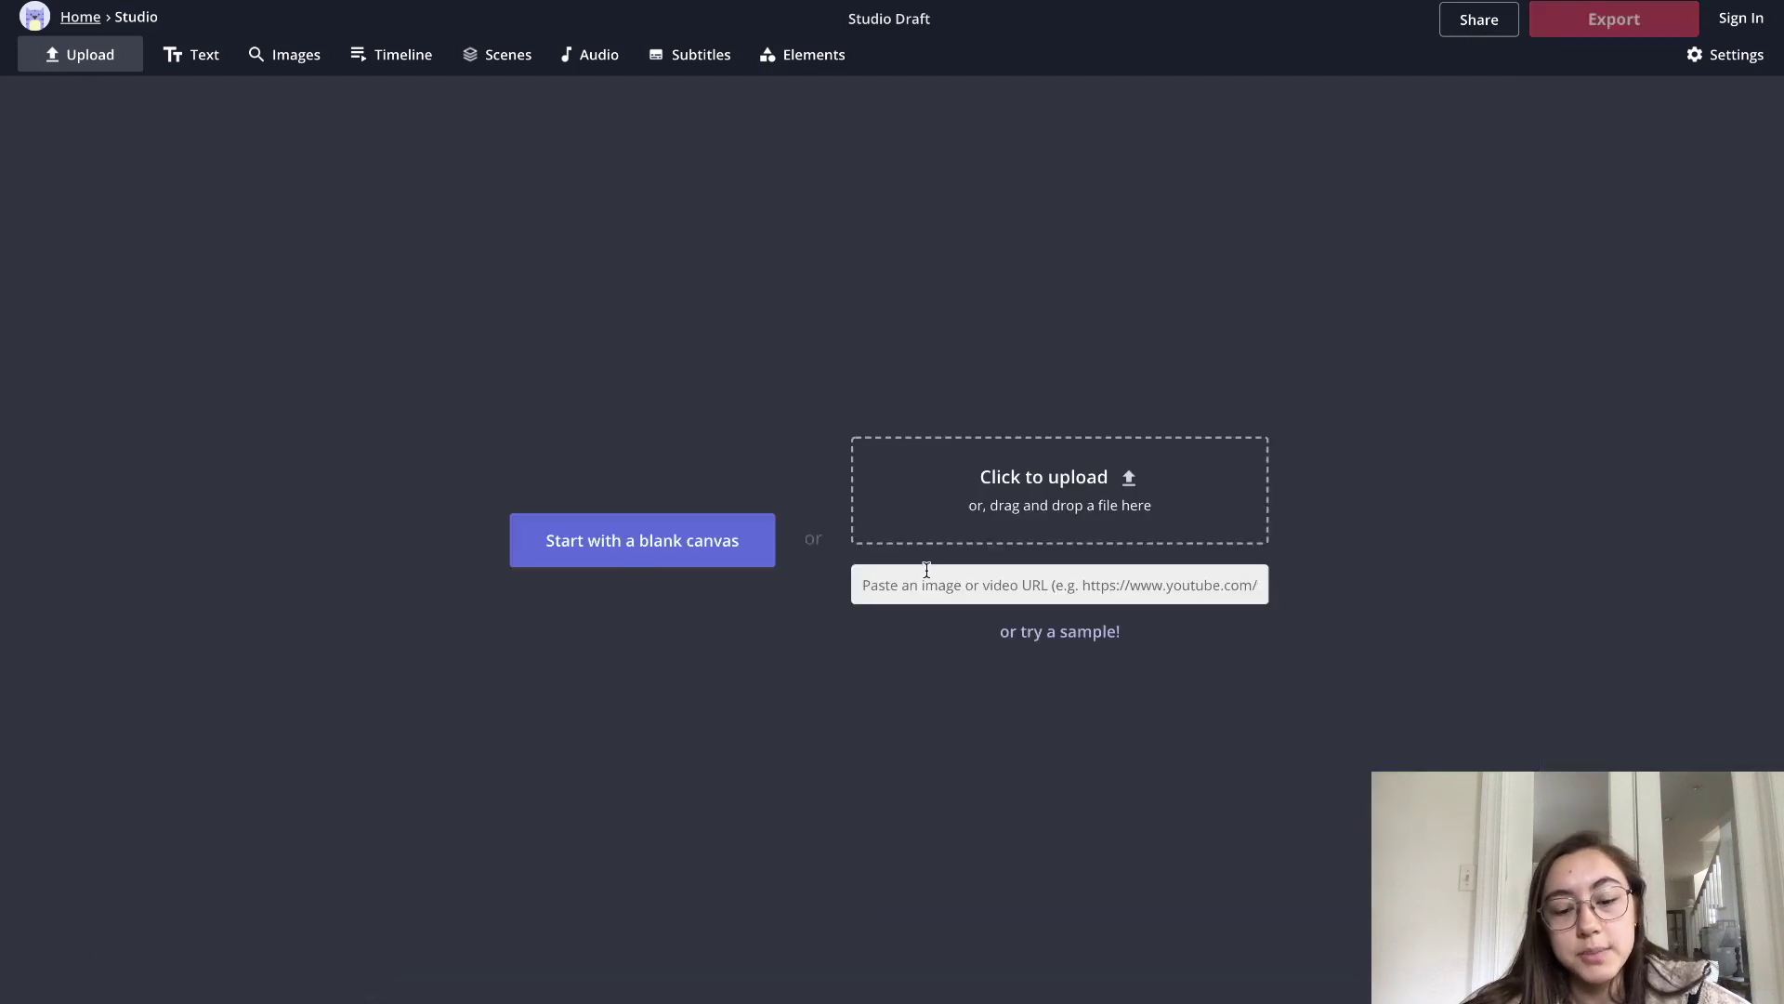
# - Paste the Shrek blue-screen video link into the URL field to load the 14-second clip
pyautogui.click(925, 569)
pyautogui.hotkey('ctrl', 'v')
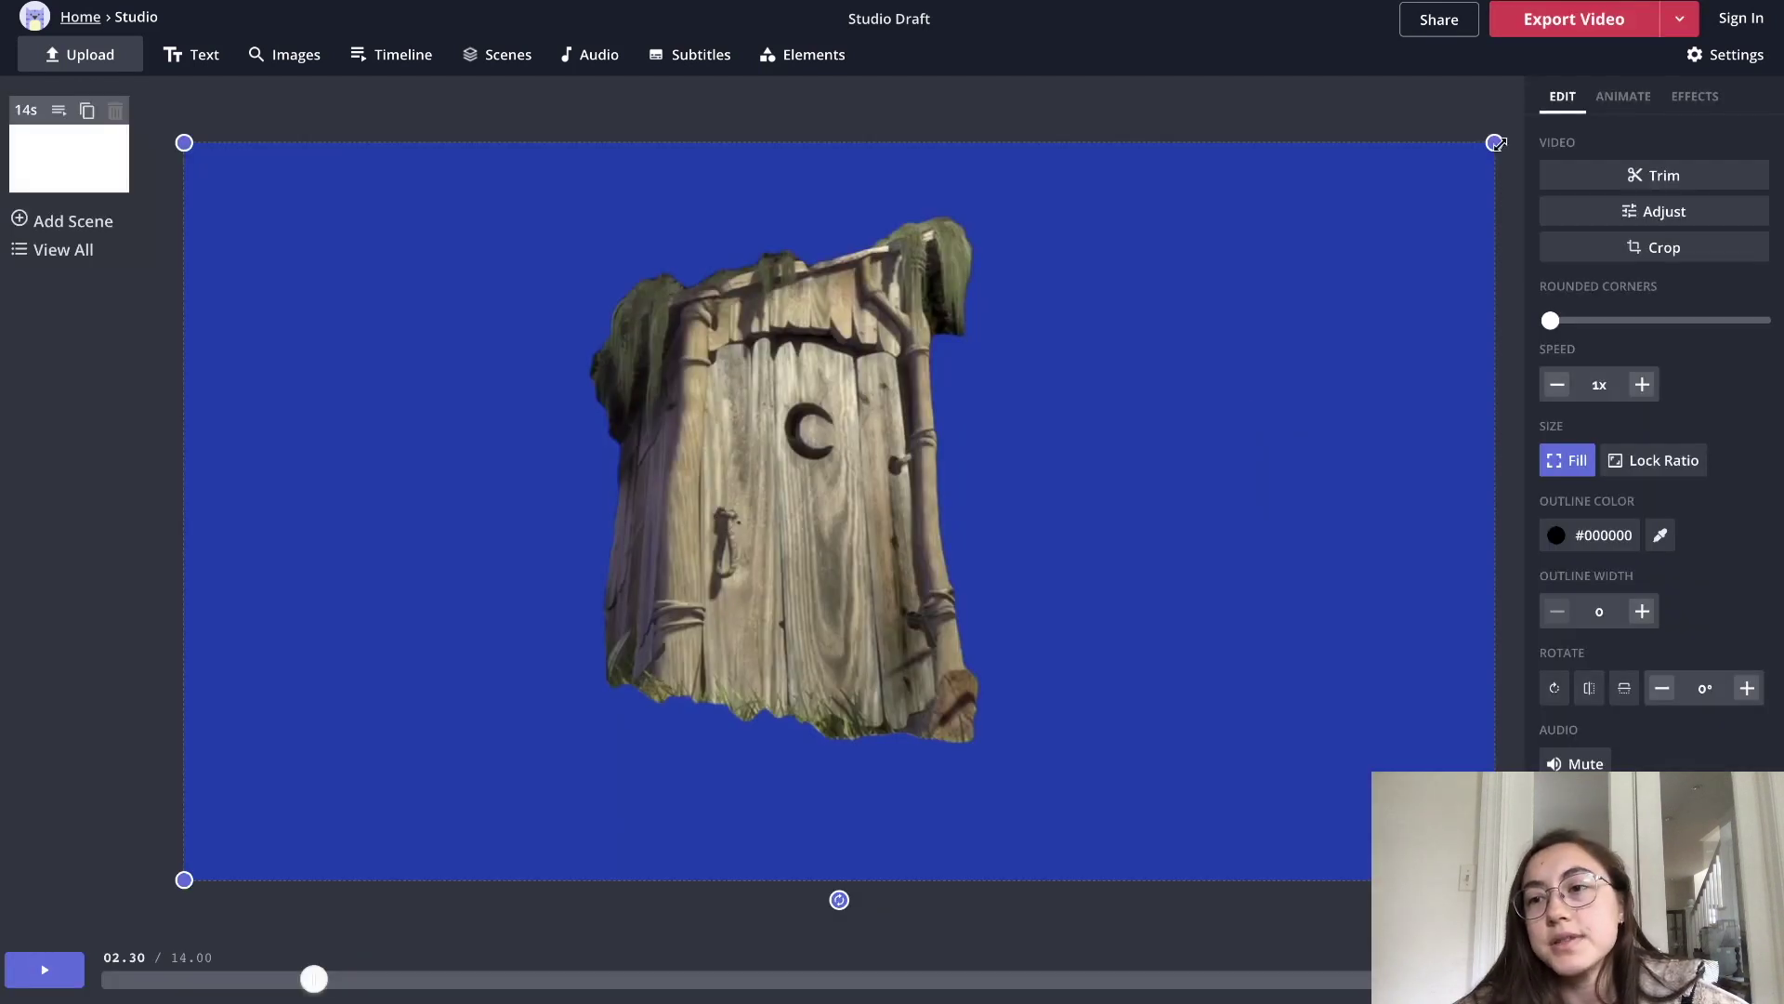
# - Apply Chroma Key on the Blue channel to the Shrek clip and raise the Threshold slightly
pyautogui.click(1697, 99)
pyautogui.click(1589, 210)
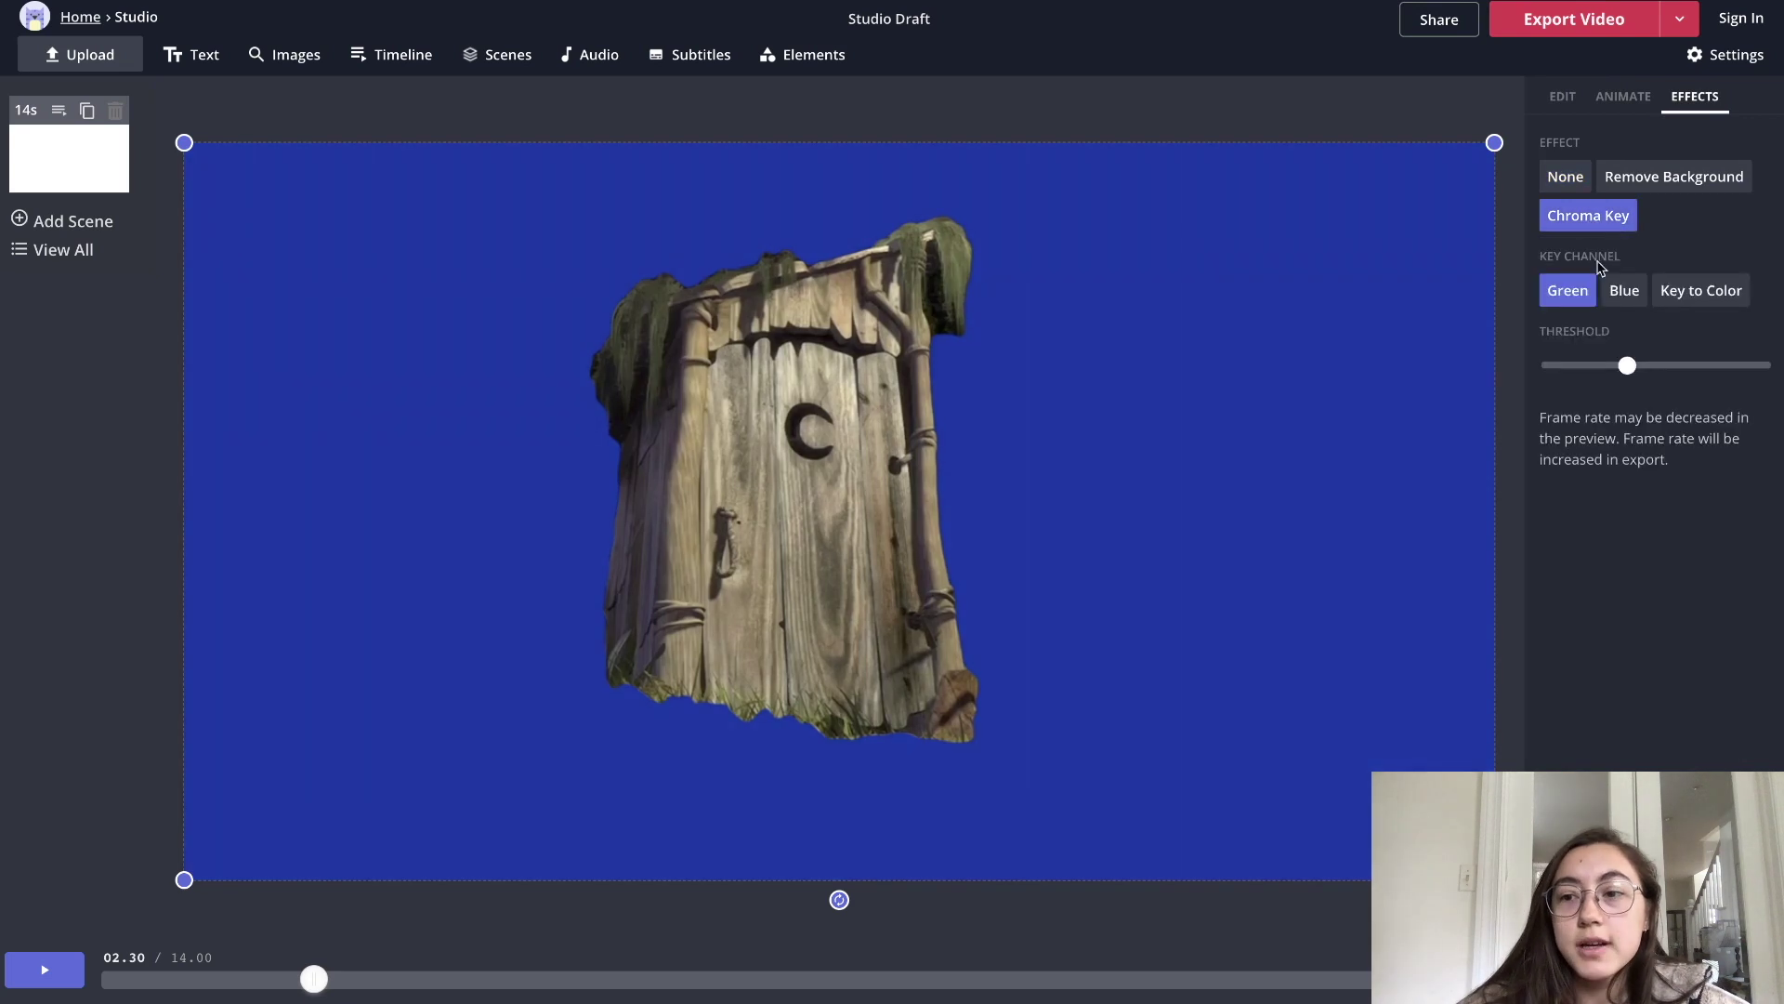
pyautogui.click(1622, 292)
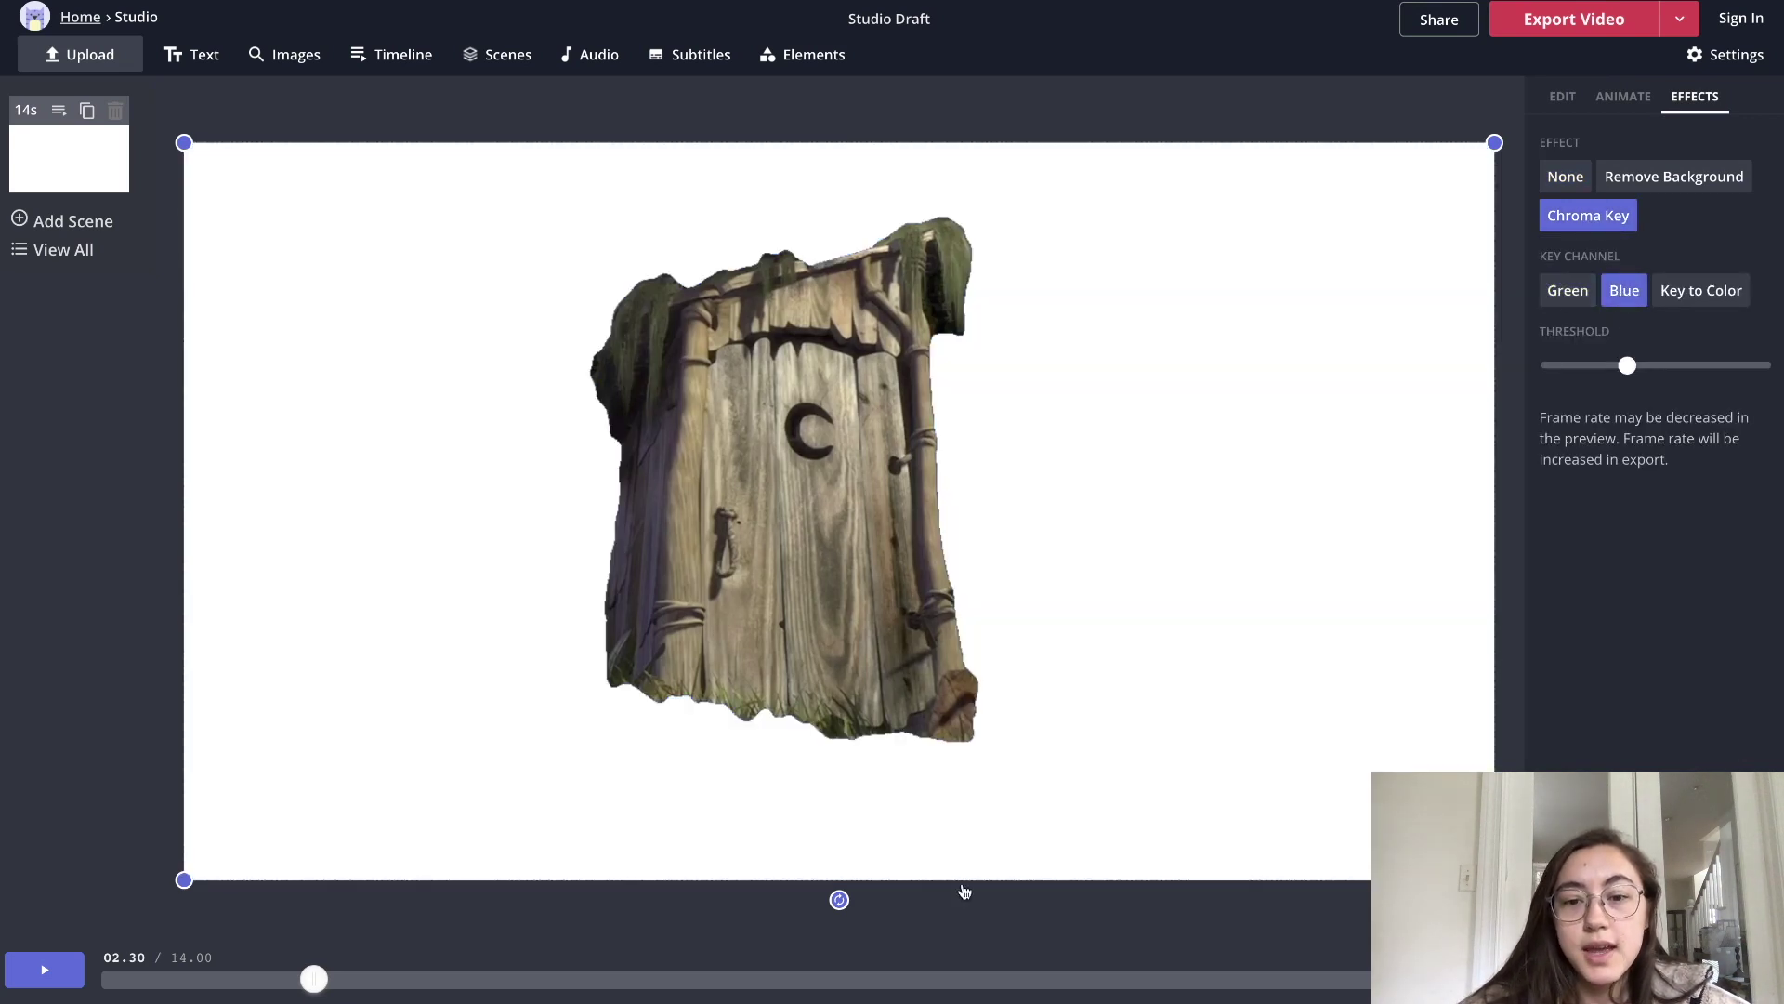
pyautogui.moveTo(314, 981); pyautogui.dragTo(491, 979)
pyautogui.moveTo(1627, 365)
pyautogui.mouseDown()
pyautogui.moveTo(1673, 366)
pyautogui.moveTo(1630, 365)
pyautogui.mouseUp()
# - Play the keyed Shrek clip from about 02.12 to check it, then nudge it on the canvas
pyautogui.moveTo(349, 994)
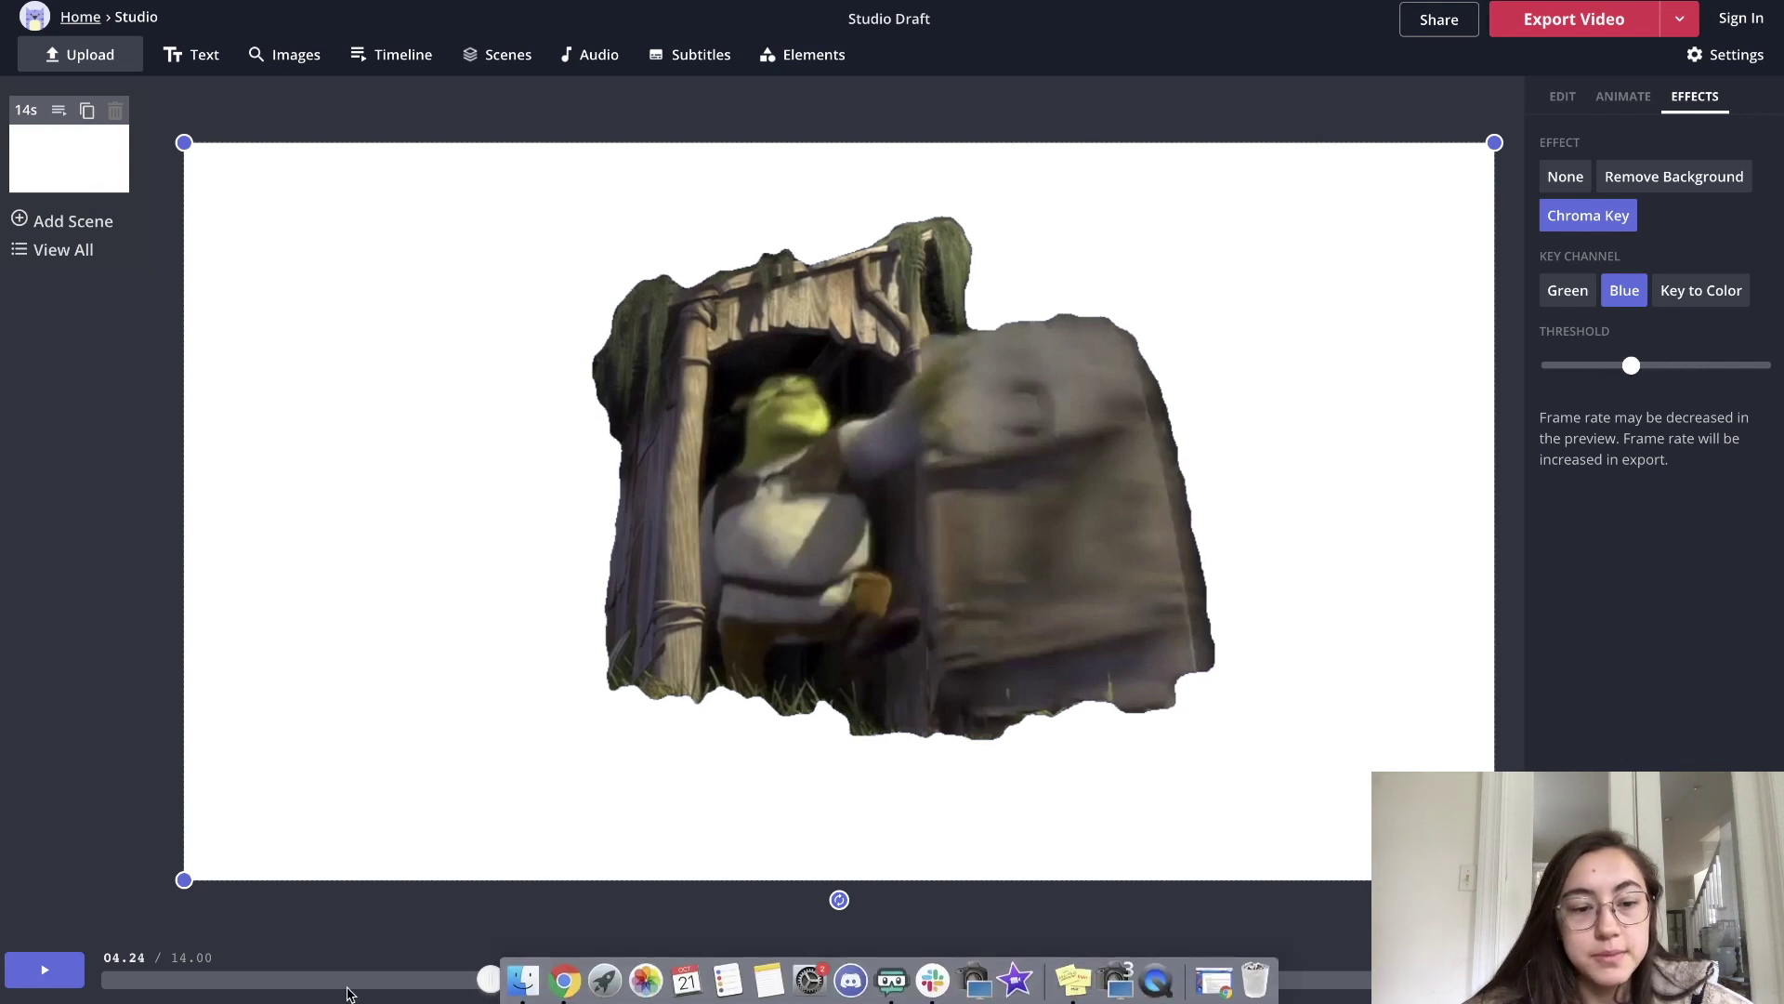
pyautogui.click(296, 980)
pyautogui.click(73, 967)
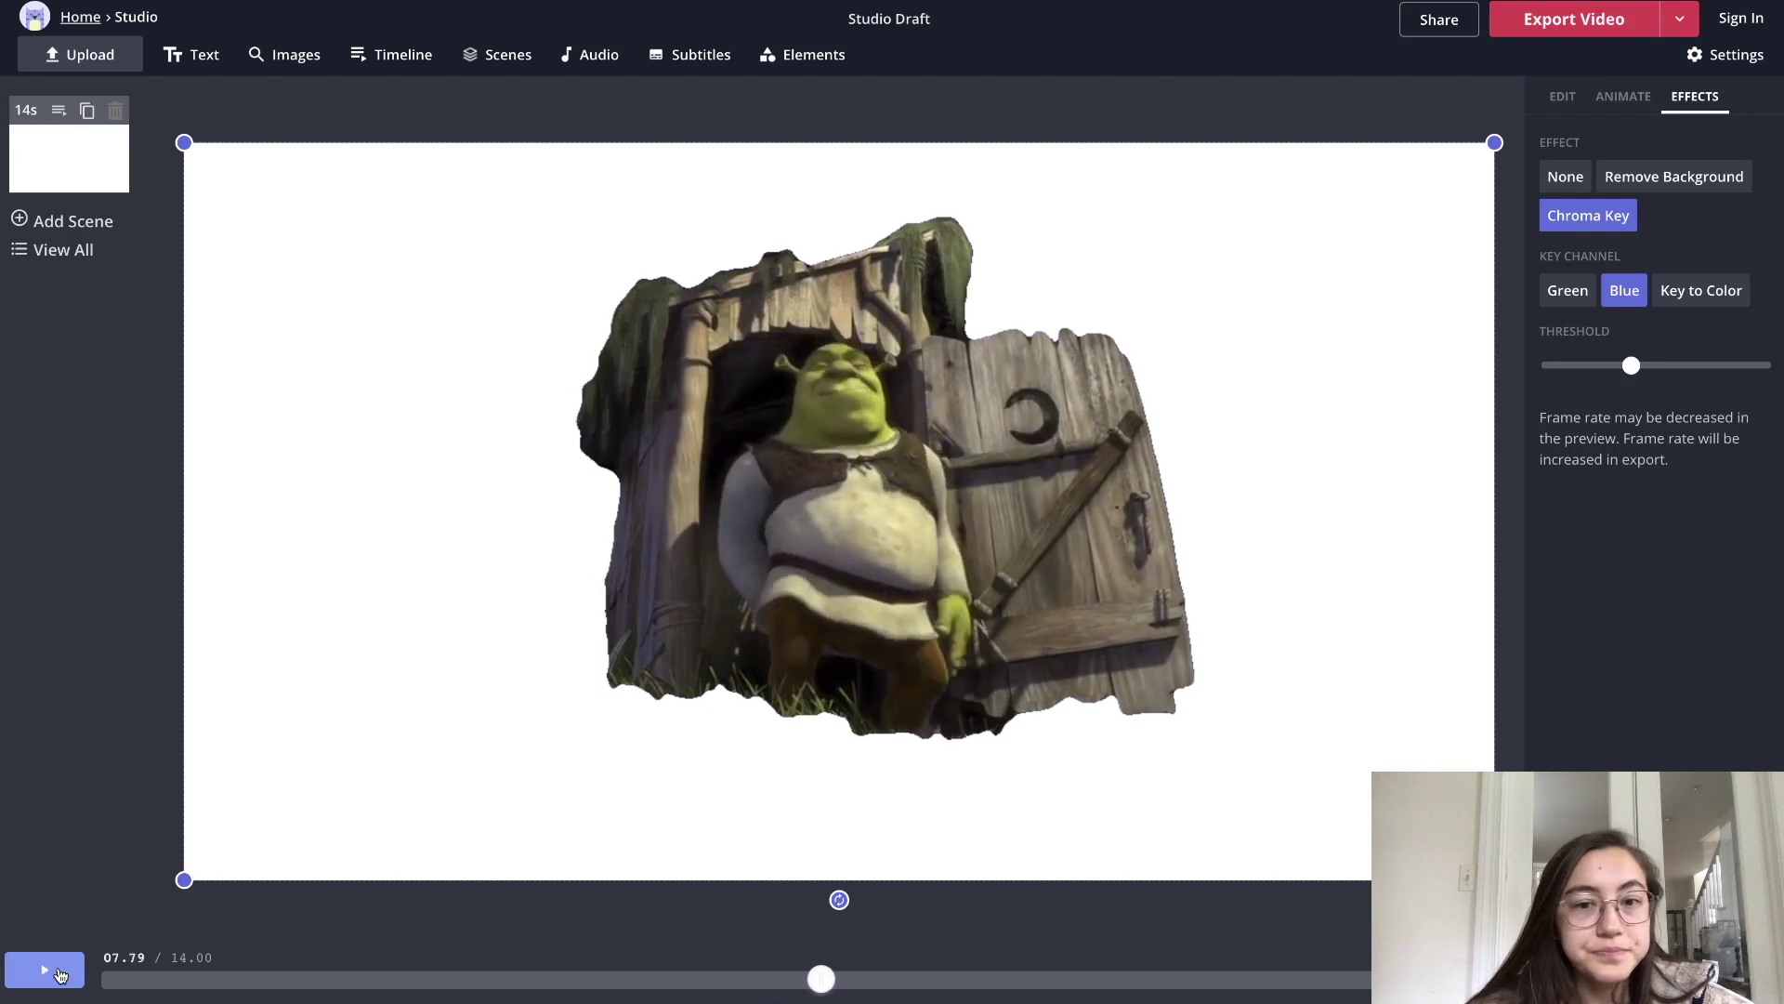
pyautogui.click(59, 974)
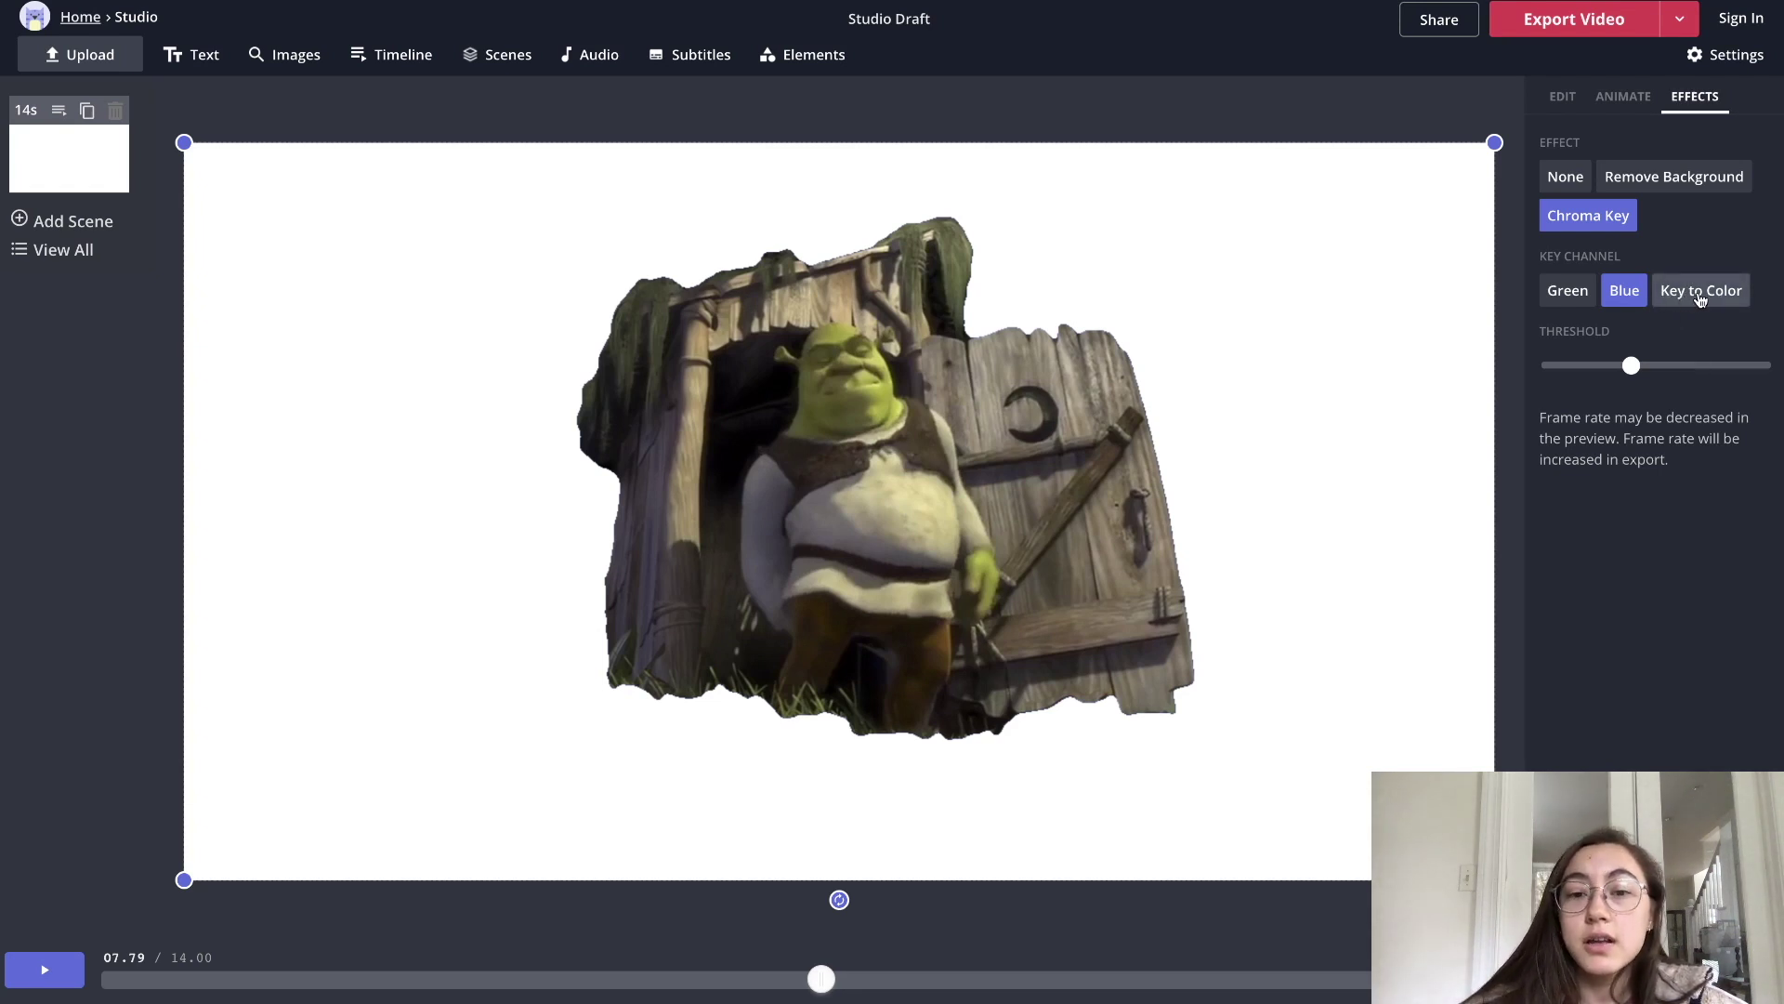
pyautogui.moveTo(832, 460)
pyautogui.mouseDown()
pyautogui.moveTo(914, 476)
pyautogui.moveTo(867, 439)
pyautogui.moveTo(831, 460)
pyautogui.mouseUp()
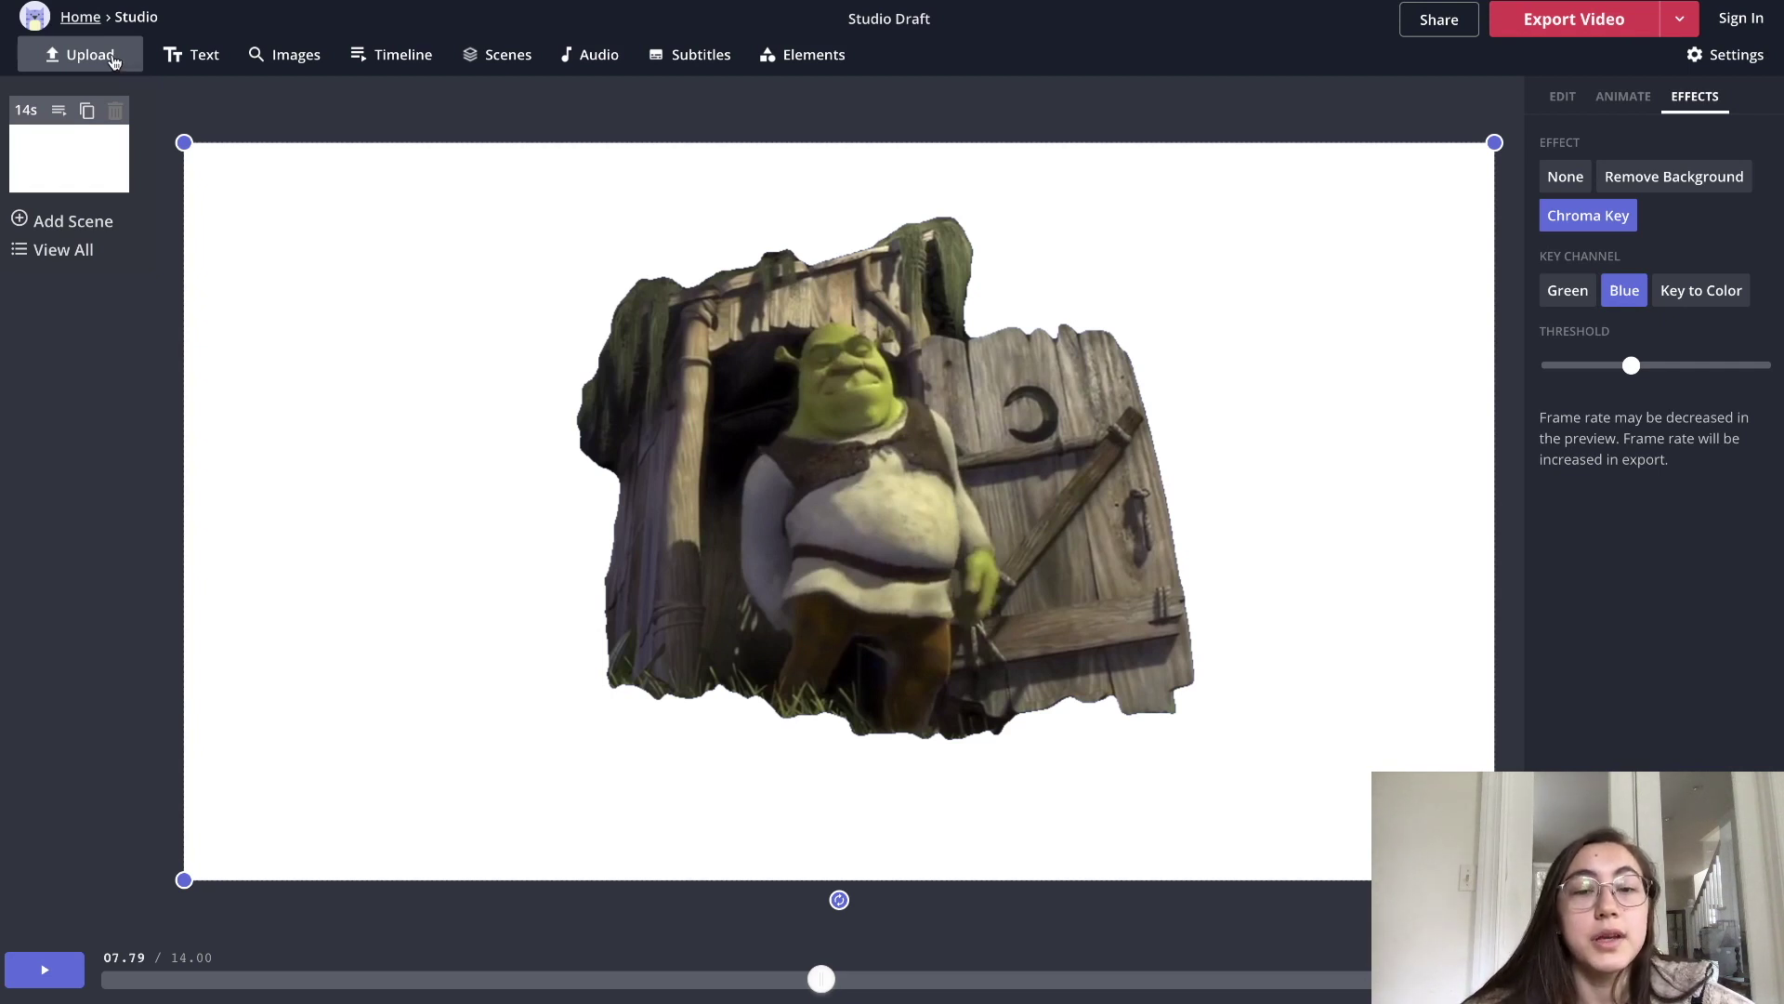
pyautogui.click(113, 61)
# - Upload IMG_5778.MOV from Downloads, centre it on the canvas, and scrub to 00.26
pyautogui.click(858, 437)
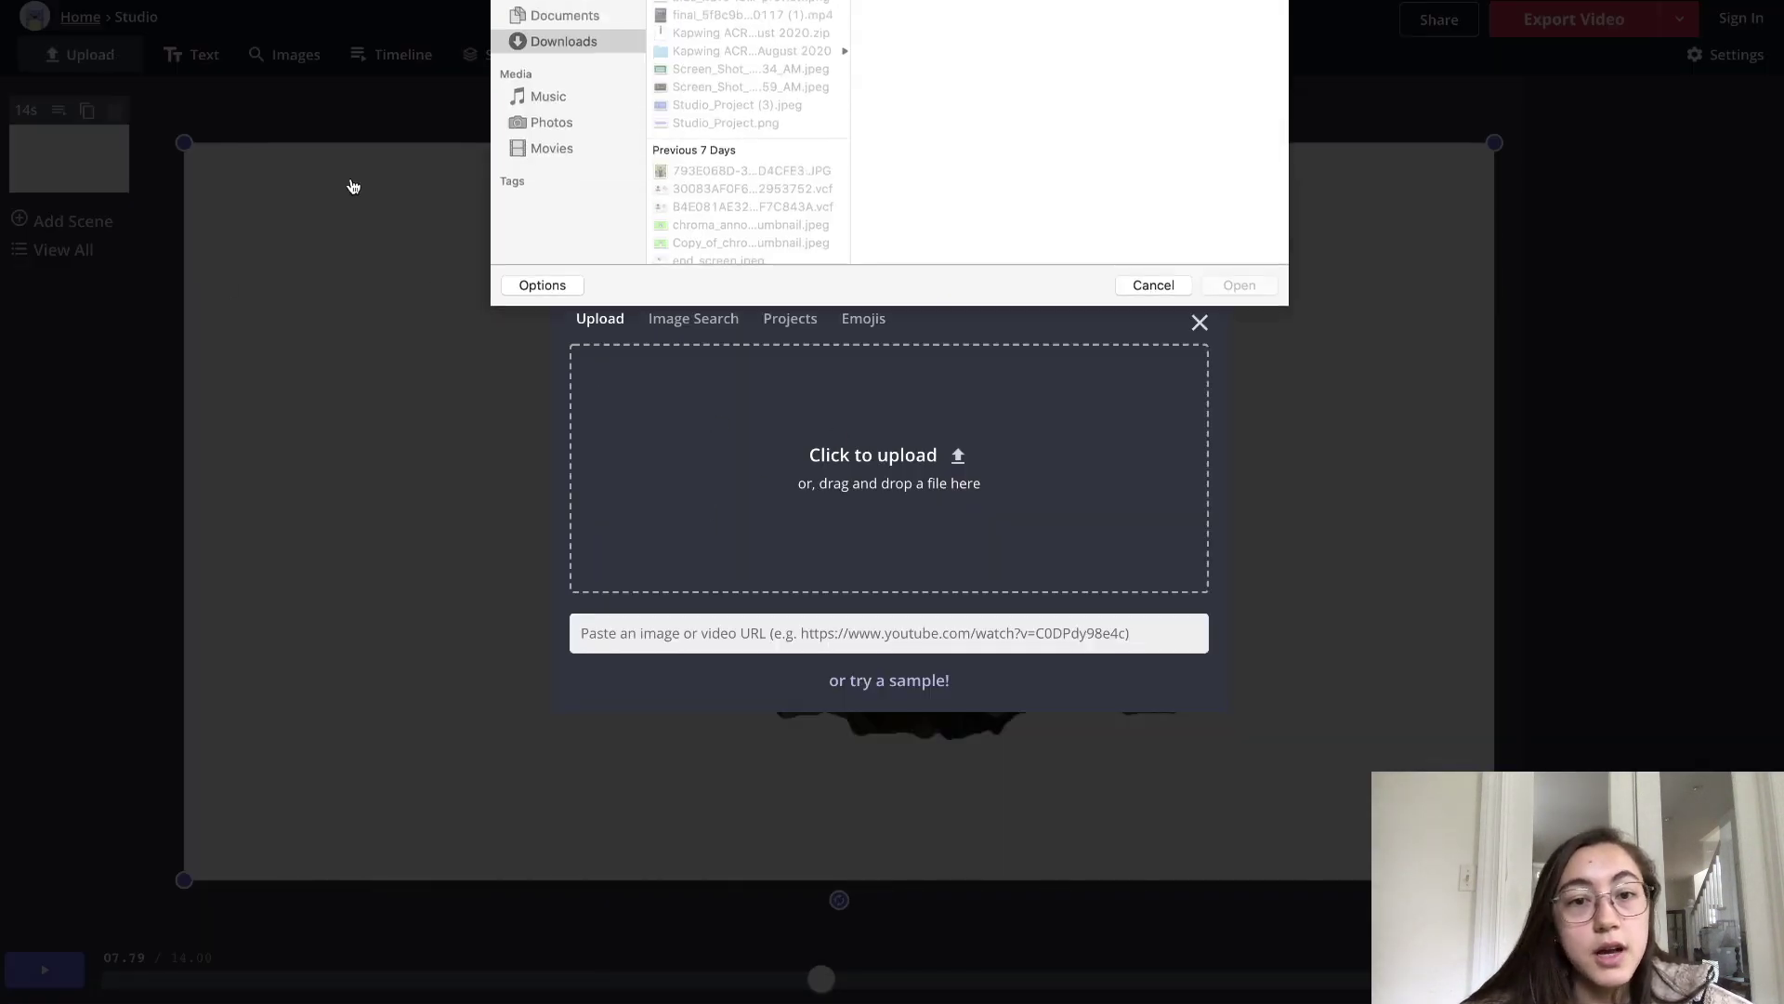
pyautogui.press('Return')
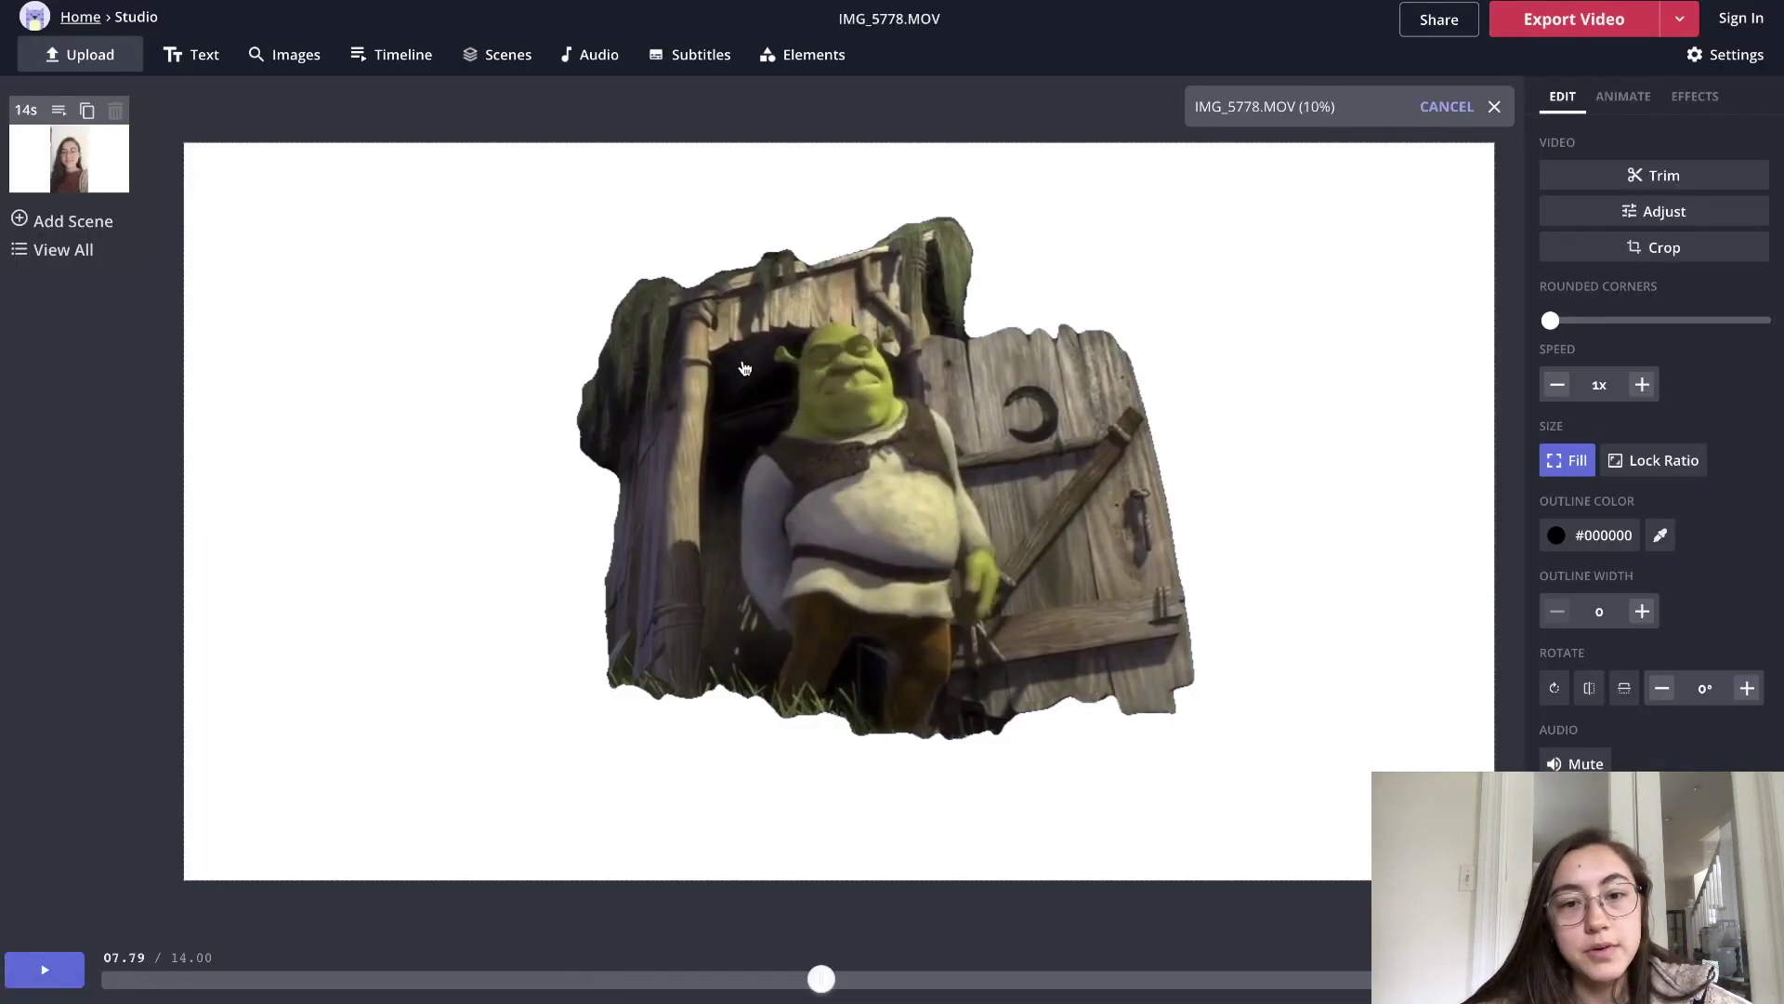
pyautogui.click(261, 981)
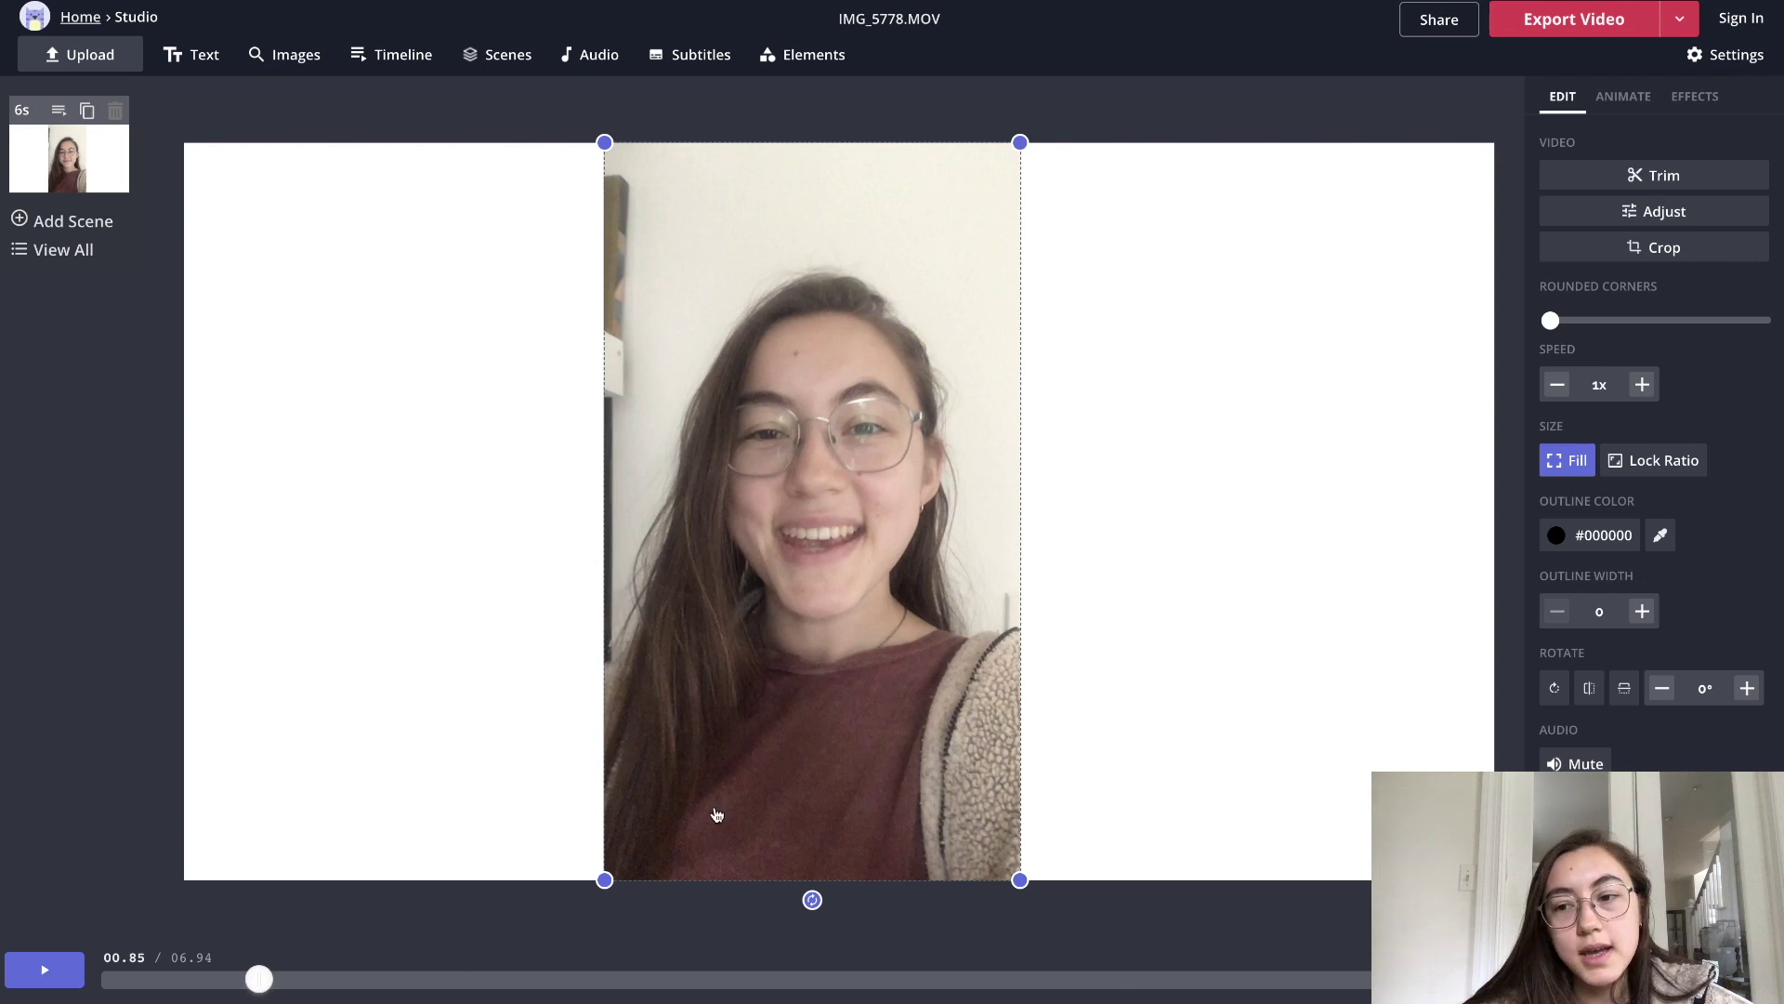
pyautogui.moveTo(789, 645); pyautogui.dragTo(787, 650)
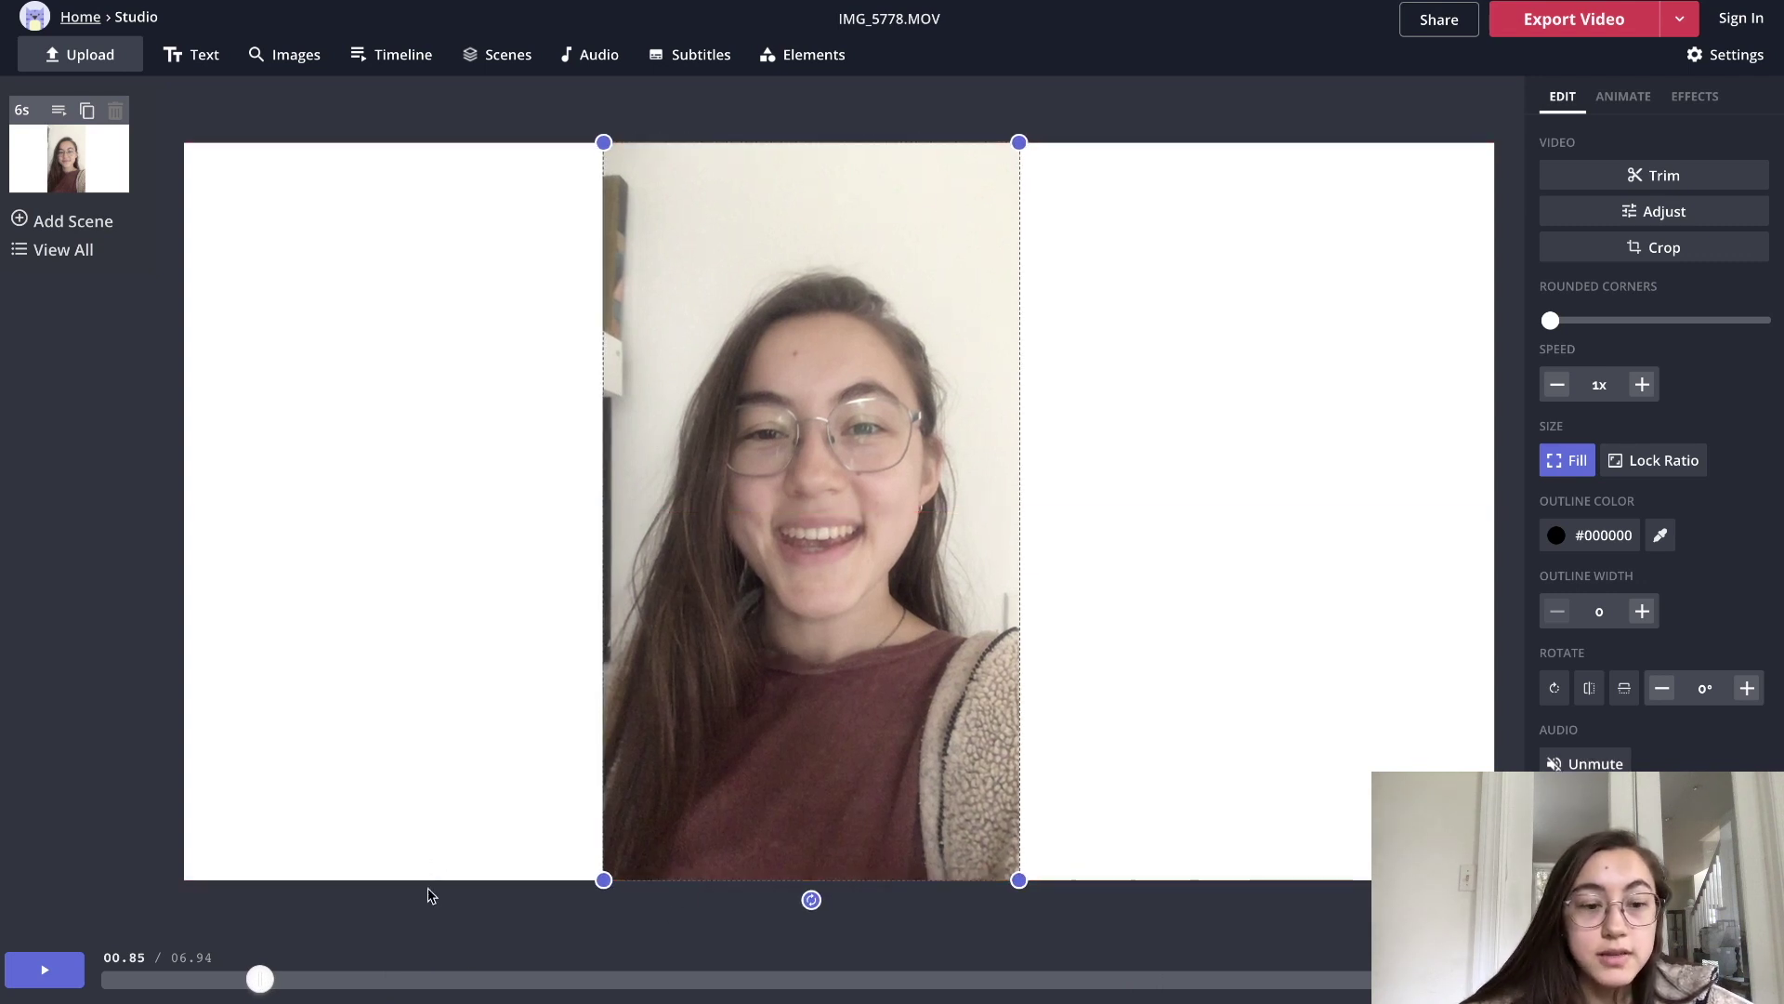
pyautogui.moveTo(181, 982); pyautogui.dragTo(149, 981)
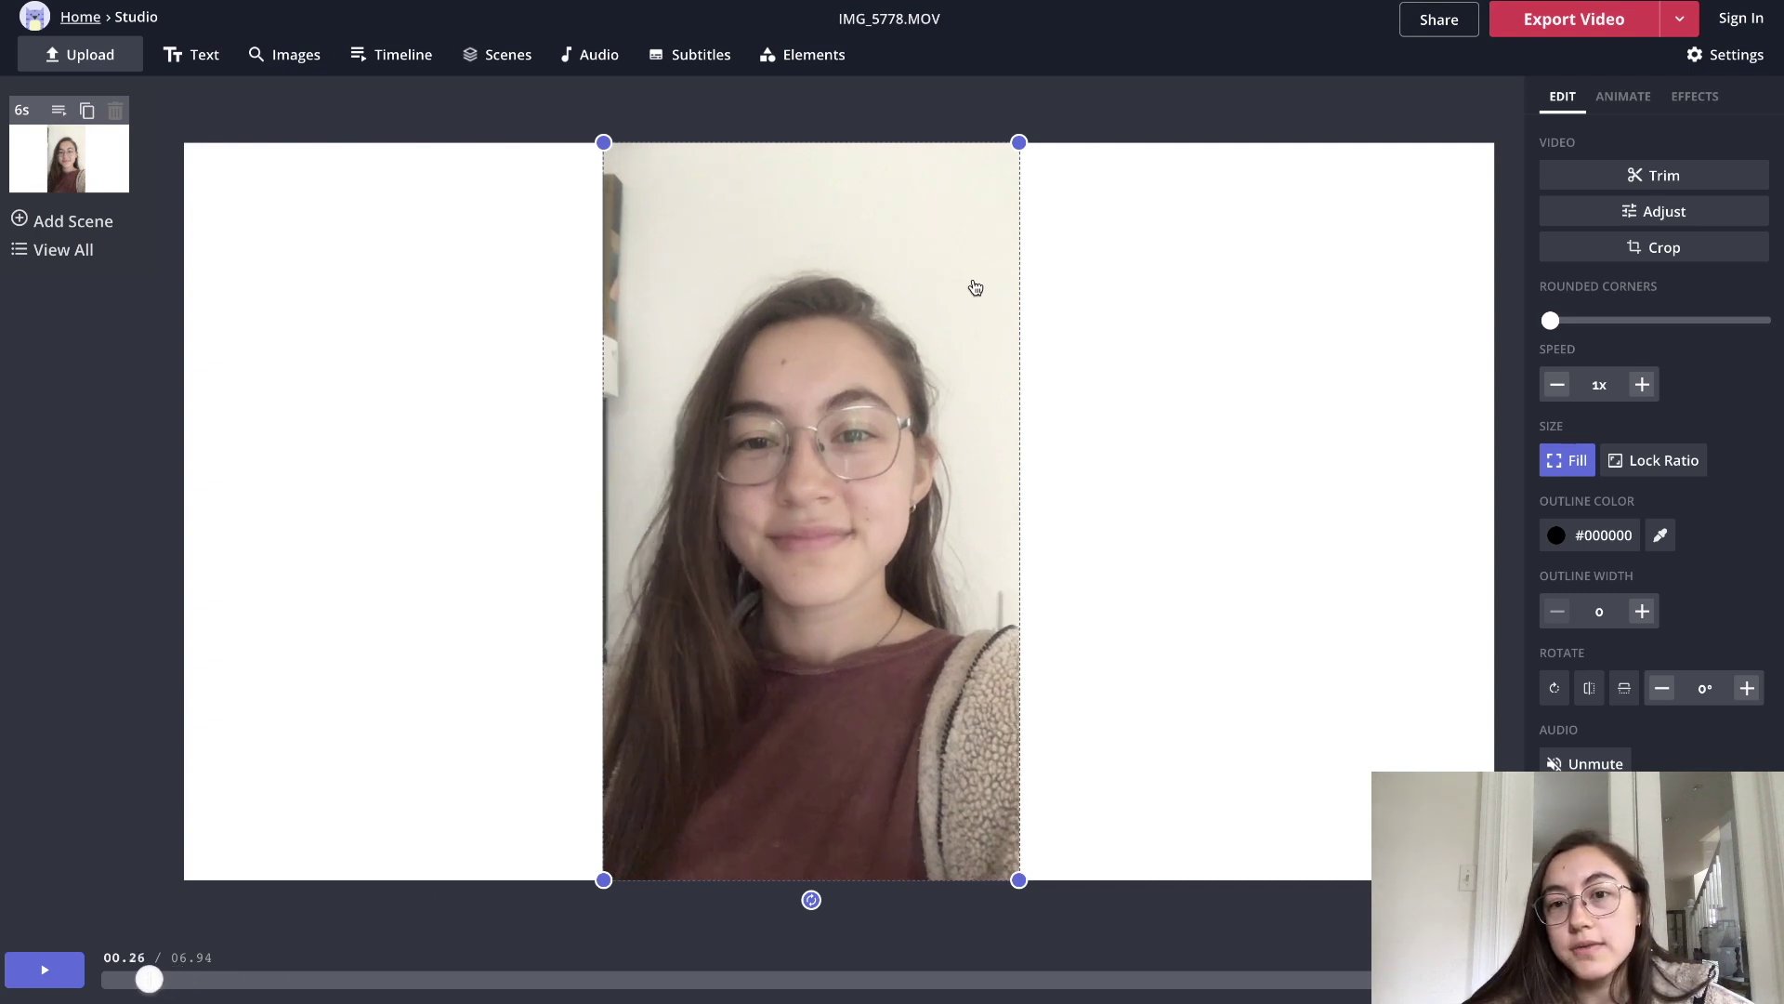
# - Apply a Key to Color chroma key to the selfie video, sampling the wall colour #F7EFE2
pyautogui.click(1694, 95)
pyautogui.click(1606, 216)
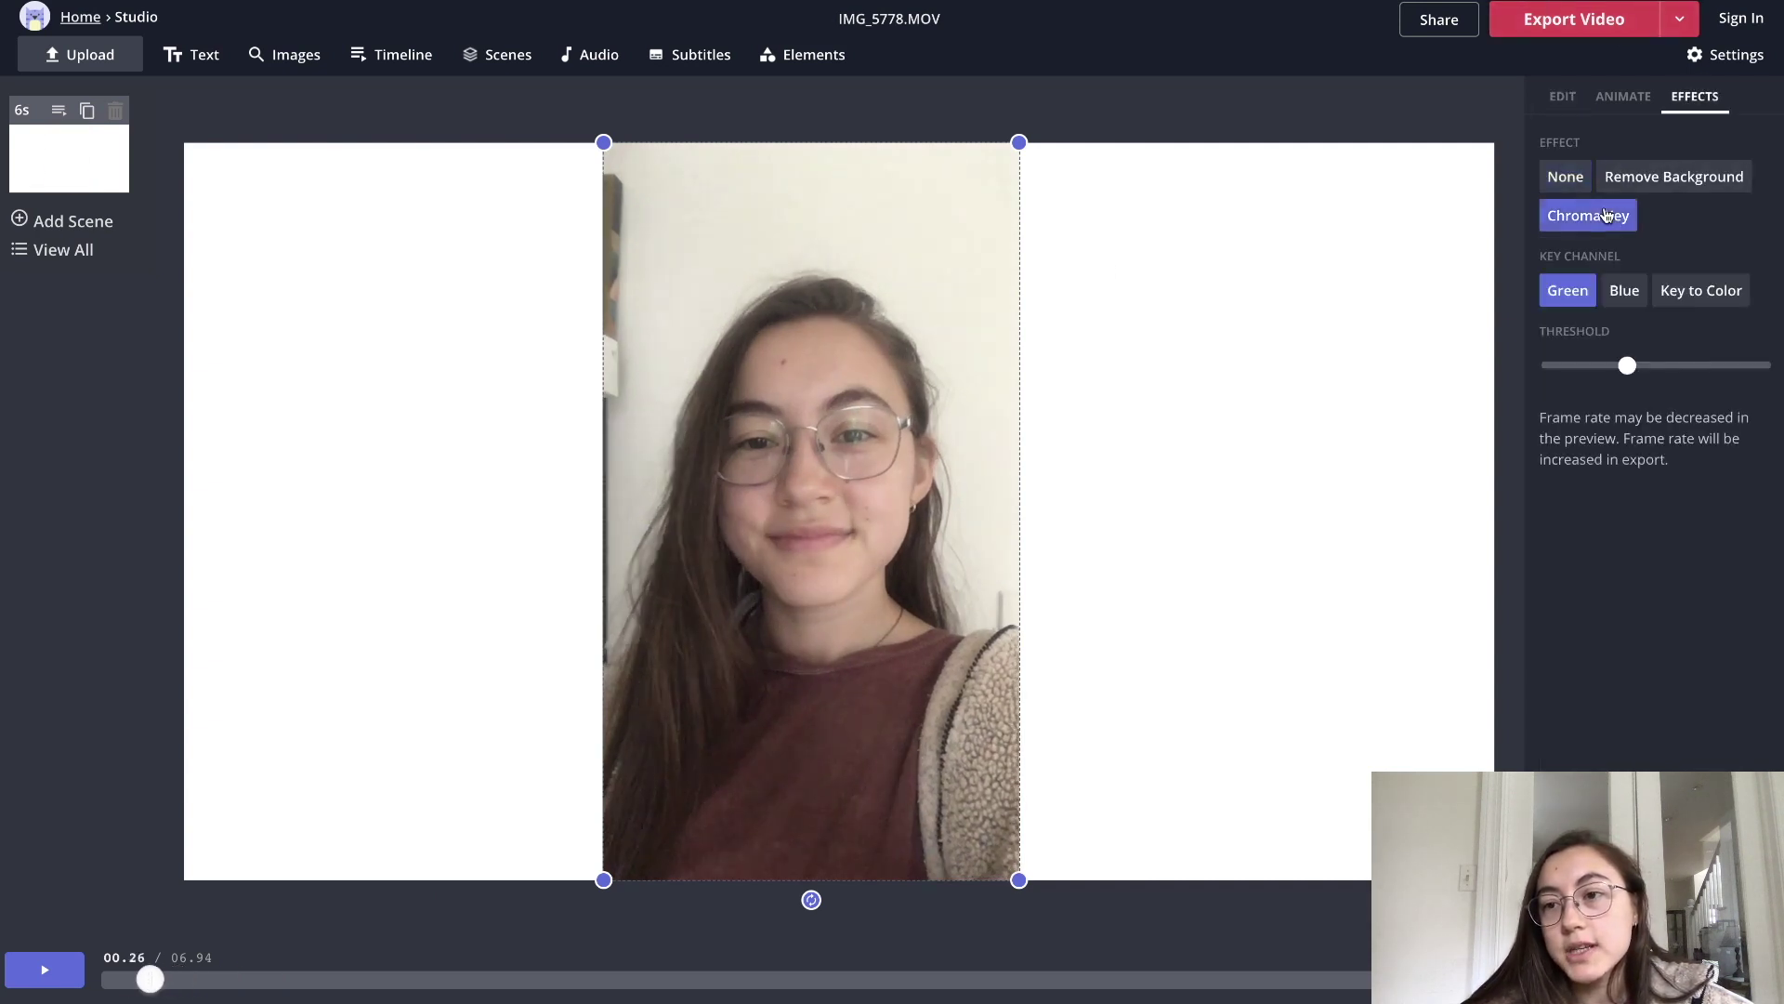
pyautogui.click(1700, 290)
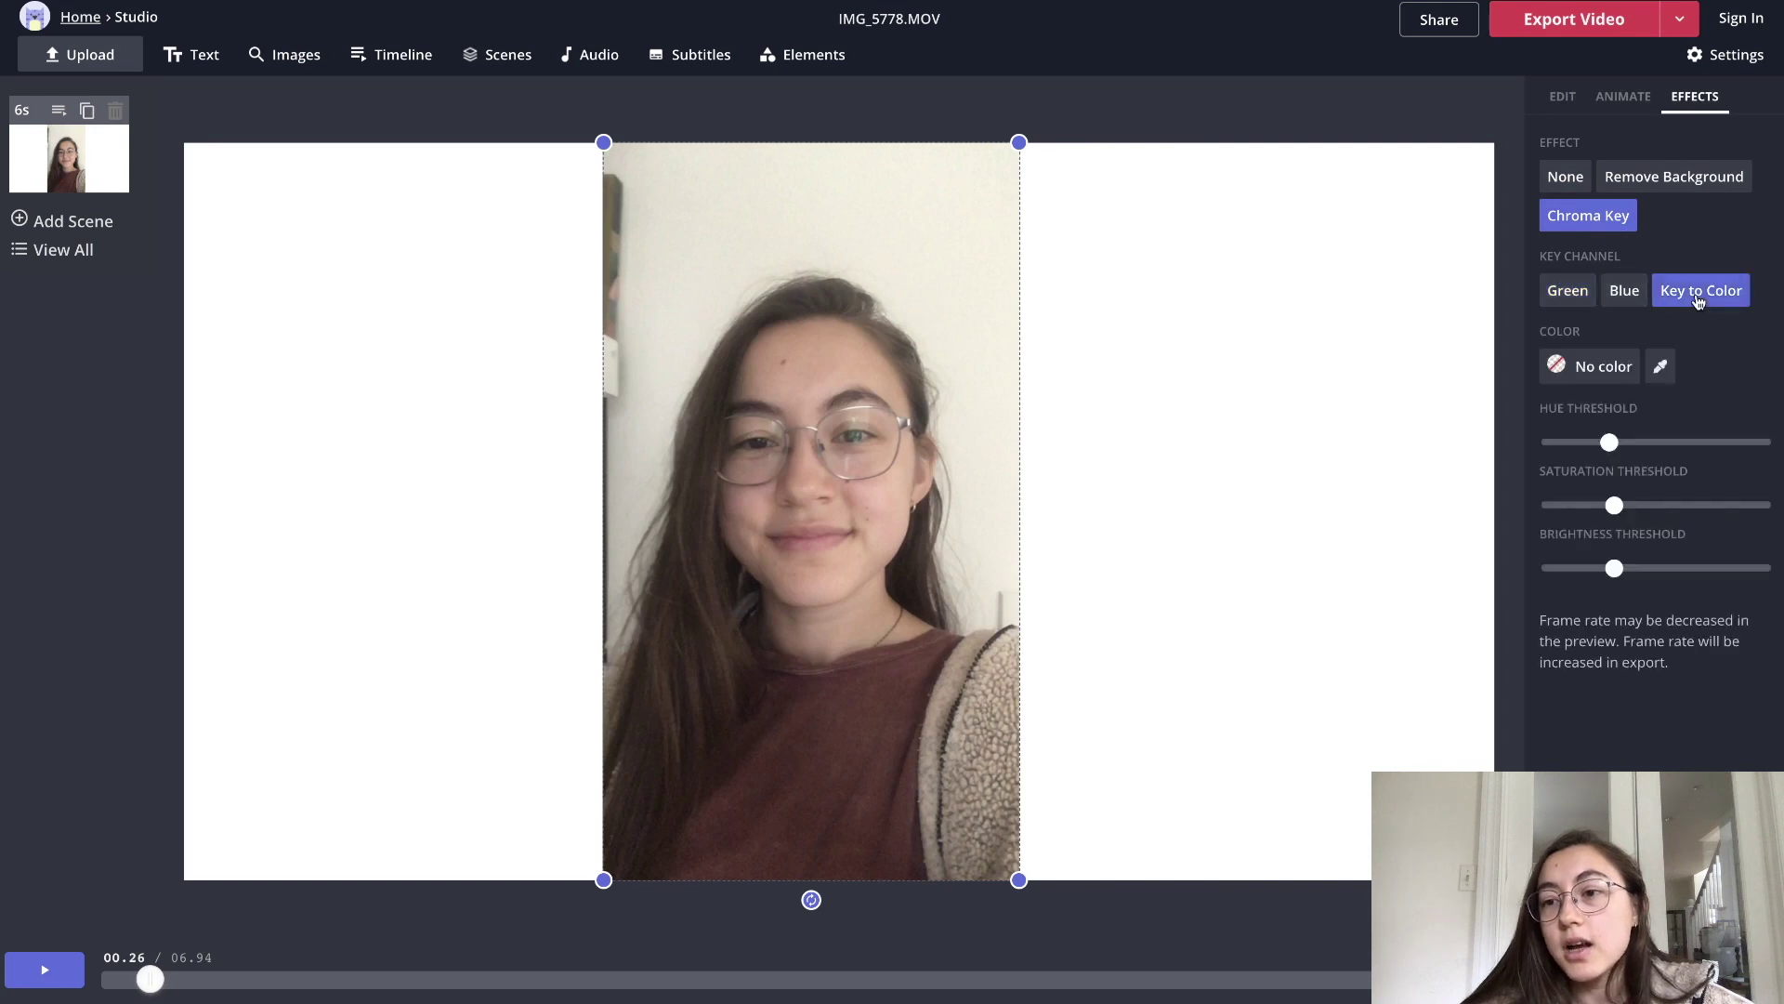
pyautogui.click(1606, 368)
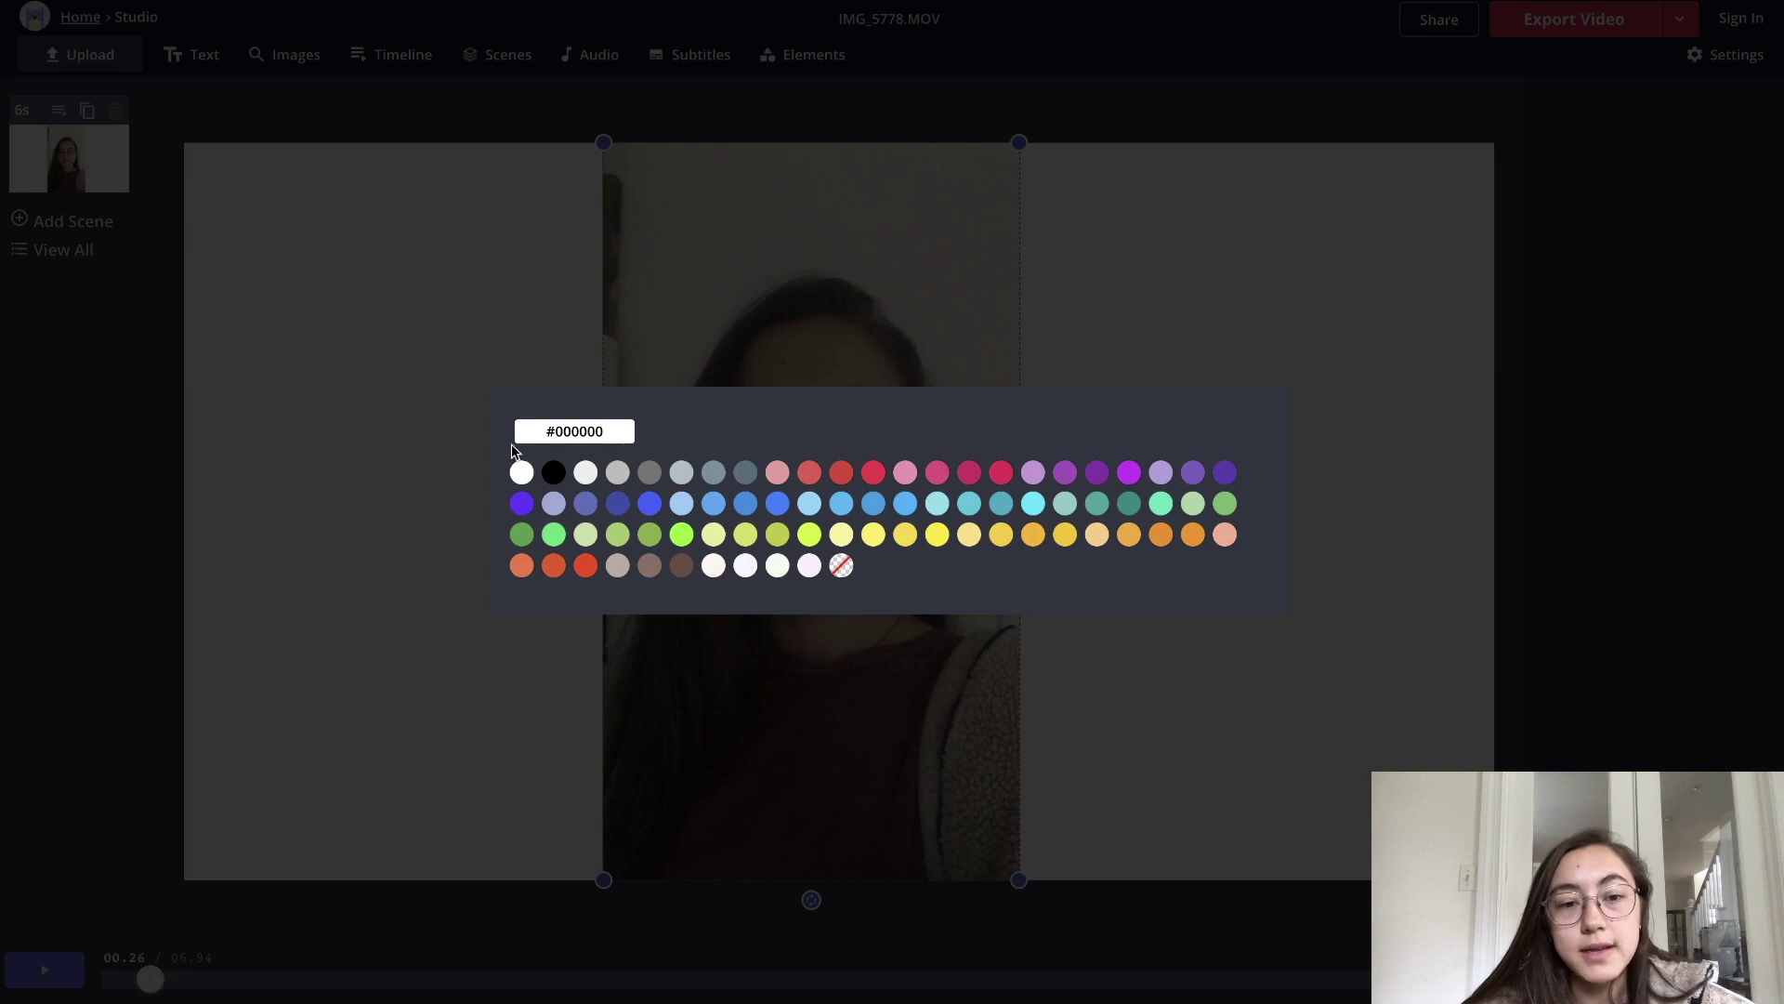
pyautogui.click(554, 472)
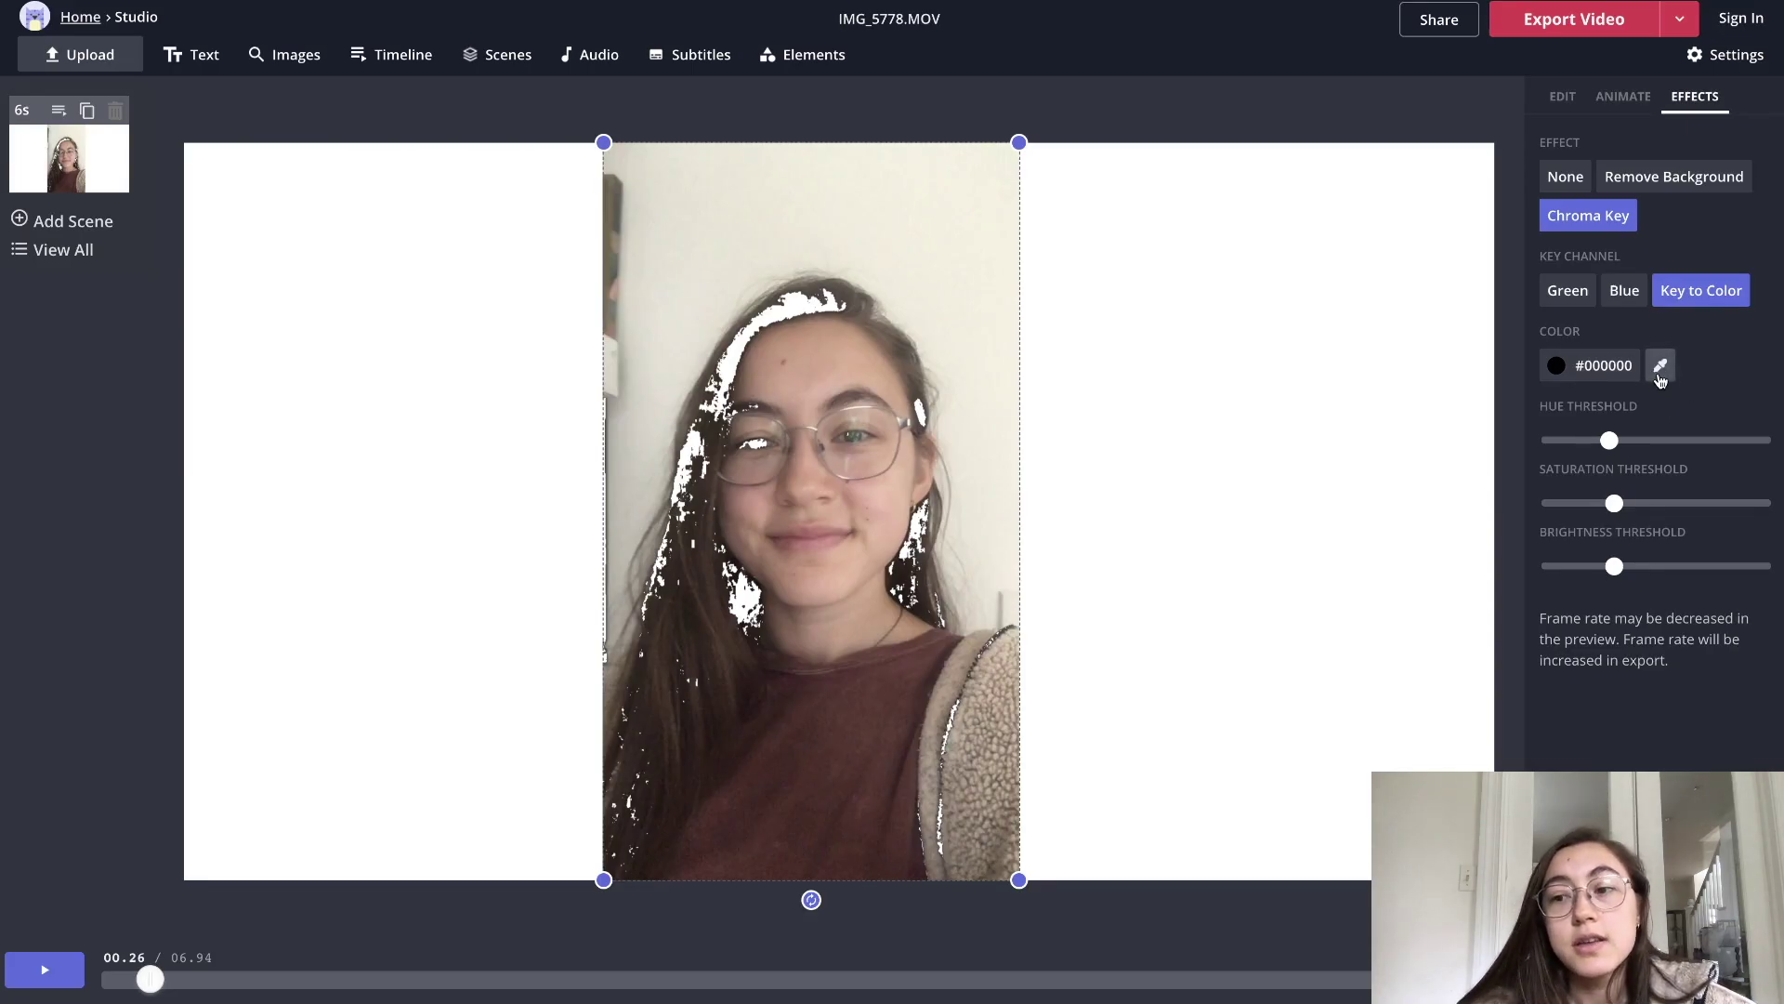
pyautogui.click(1660, 375)
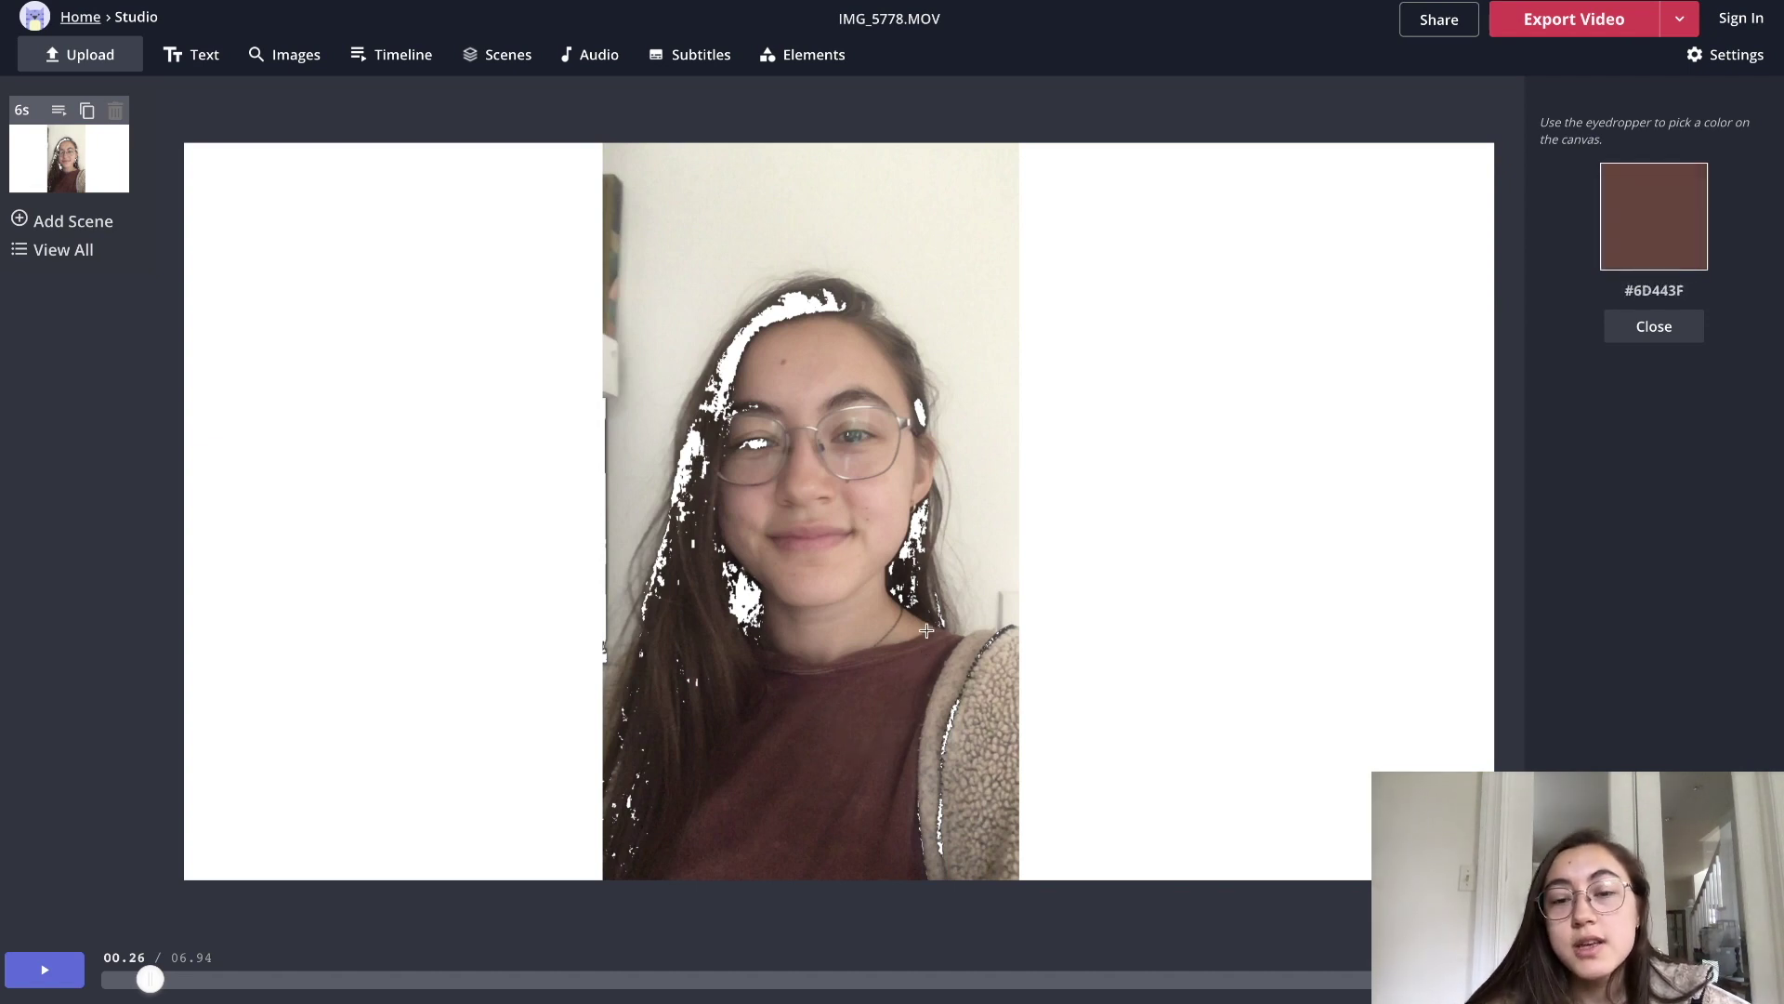
pyautogui.click(931, 219)
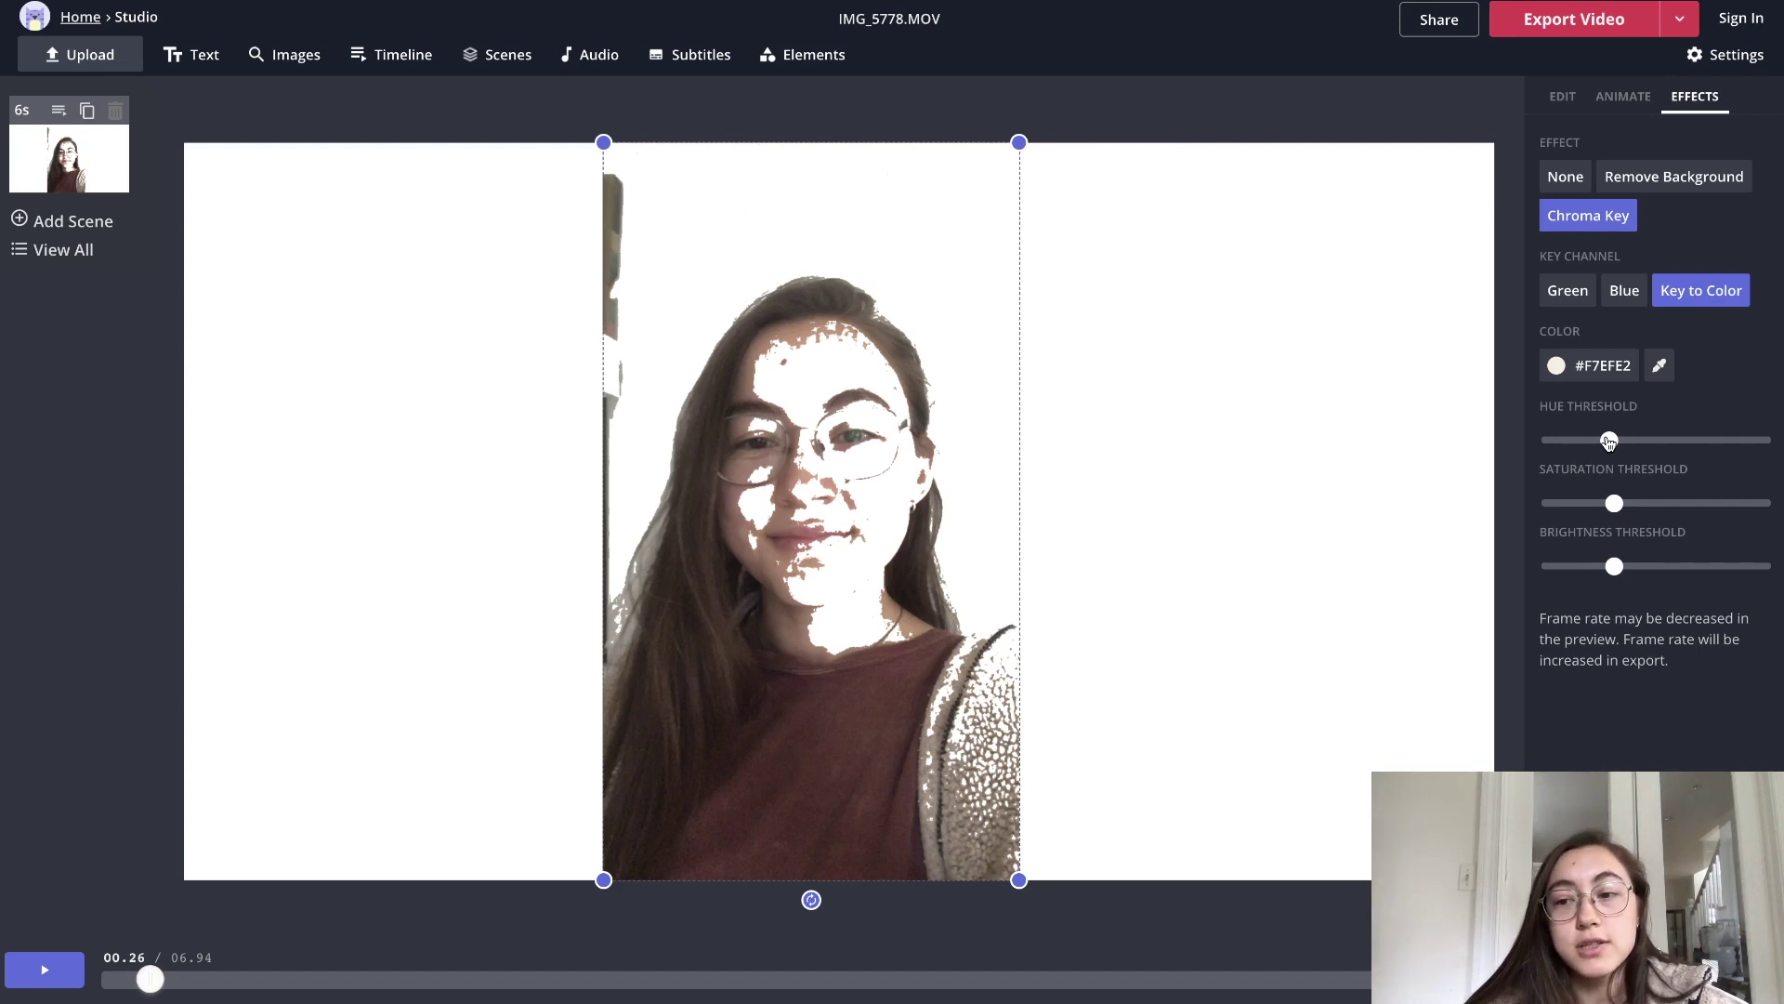
# - Lower the Hue threshold and shift the key to #E9E2D8 so only the wall disappears
pyautogui.moveTo(1610, 442); pyautogui.dragTo(1571, 442)
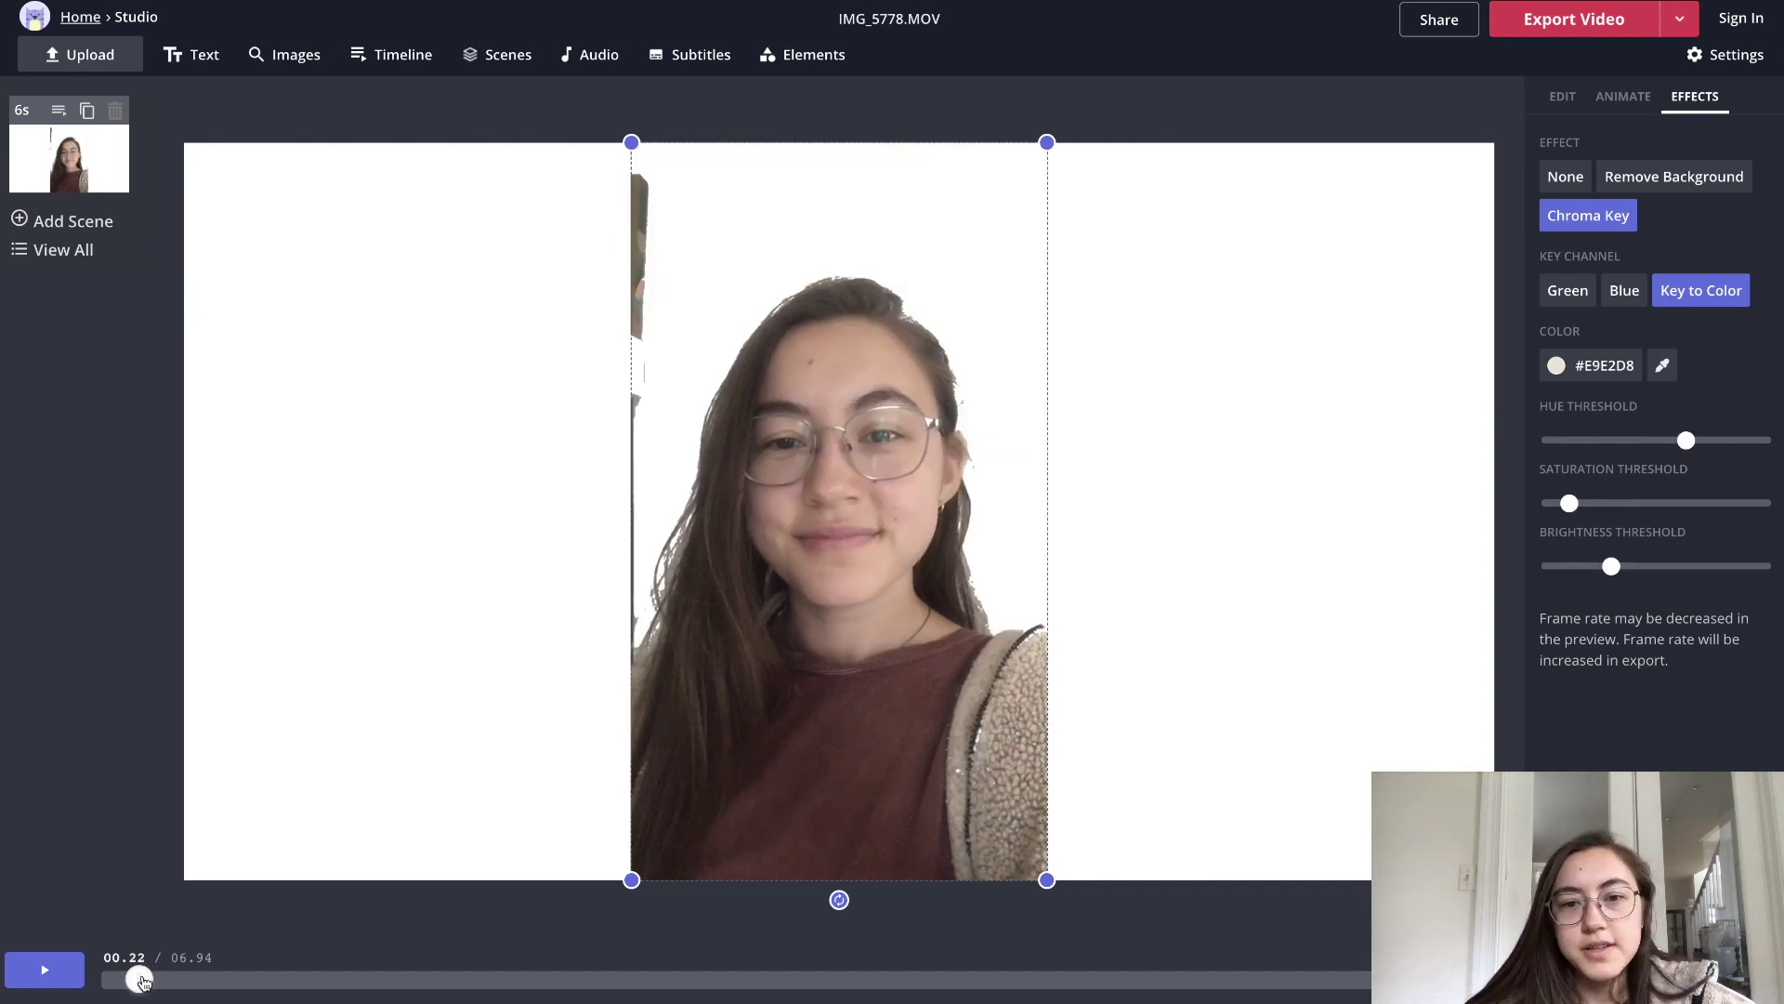
pyautogui.moveTo(144, 978)
pyautogui.mouseDown()
pyautogui.moveTo(192, 981)
pyautogui.moveTo(177, 980)
pyautogui.mouseUp()
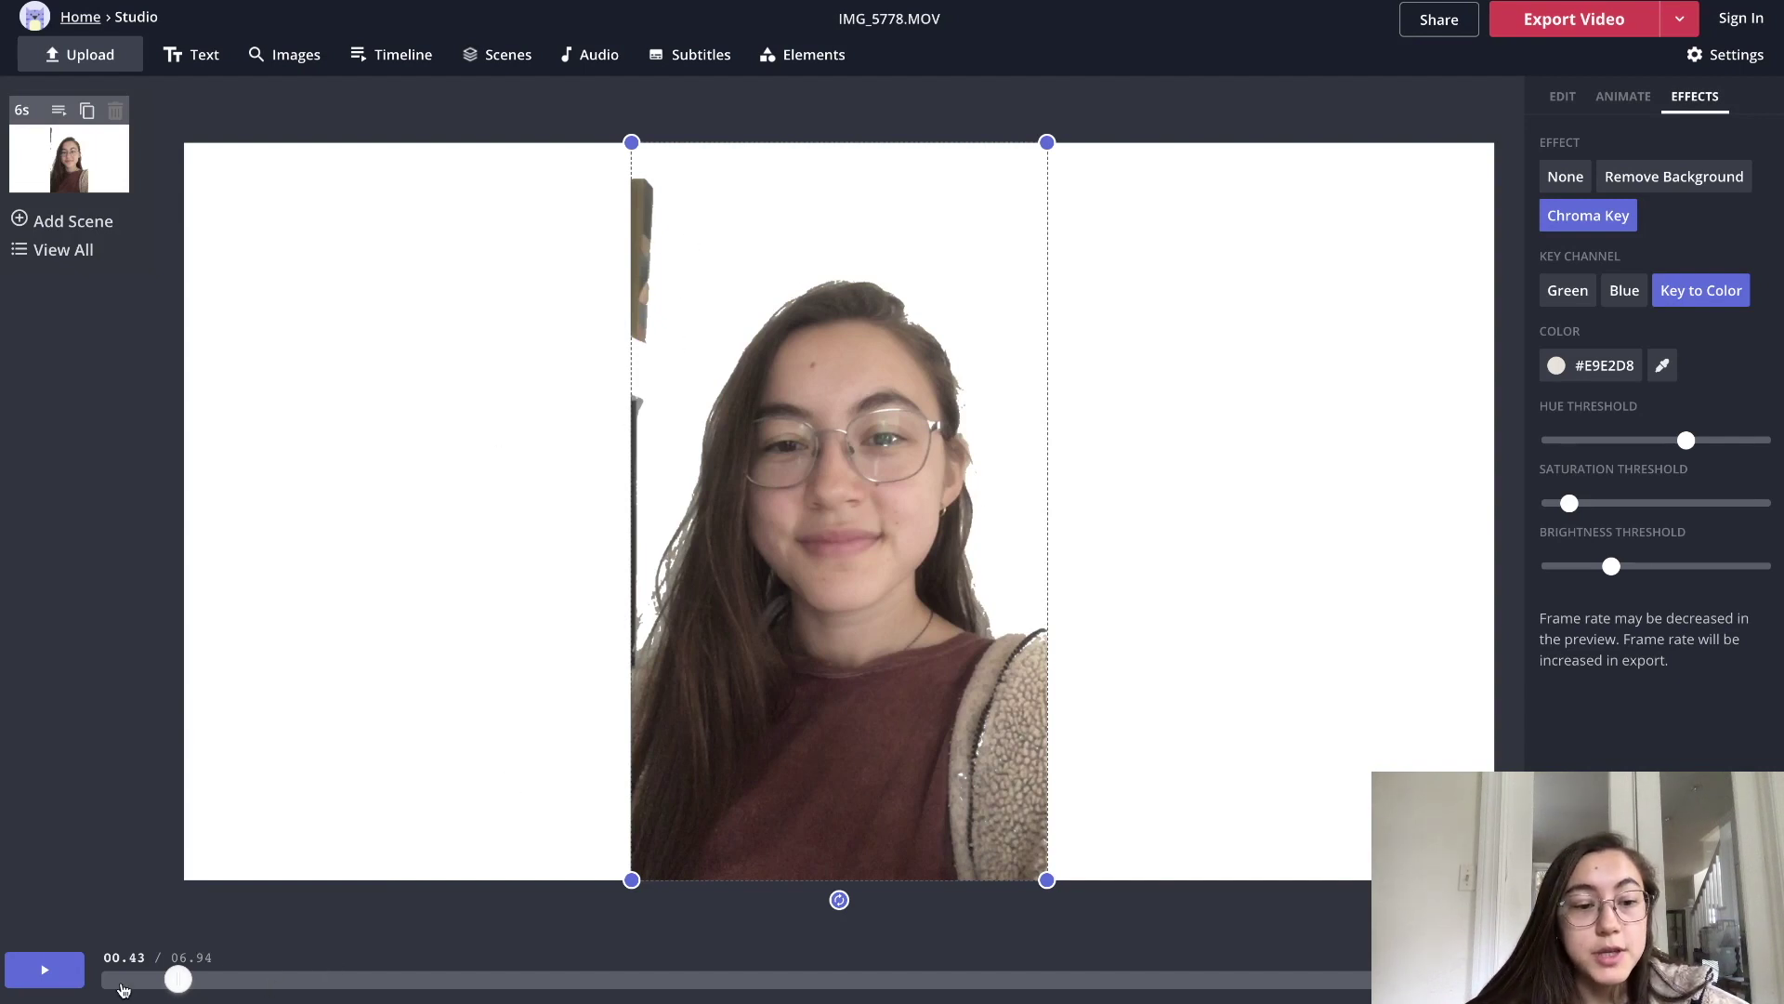
# - Upload the purple texture JPG as an image behind the selfie video
pyautogui.click(105, 986)
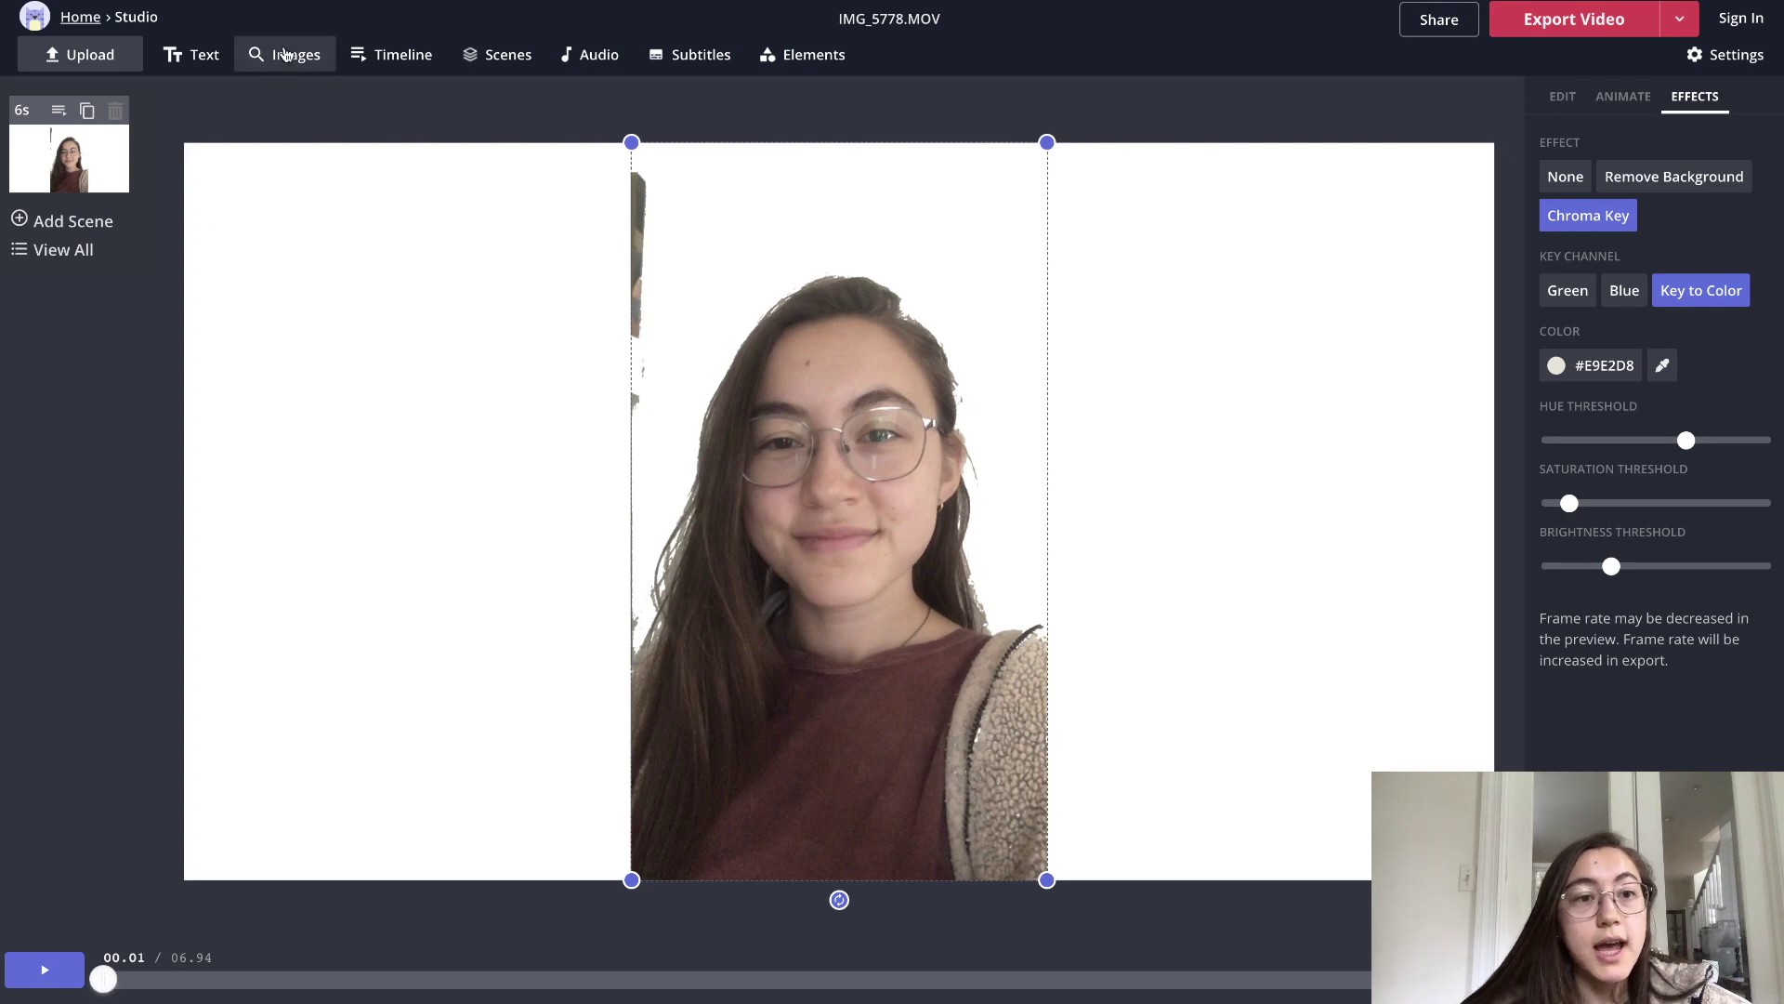
pyautogui.click(283, 54)
pyautogui.click(600, 317)
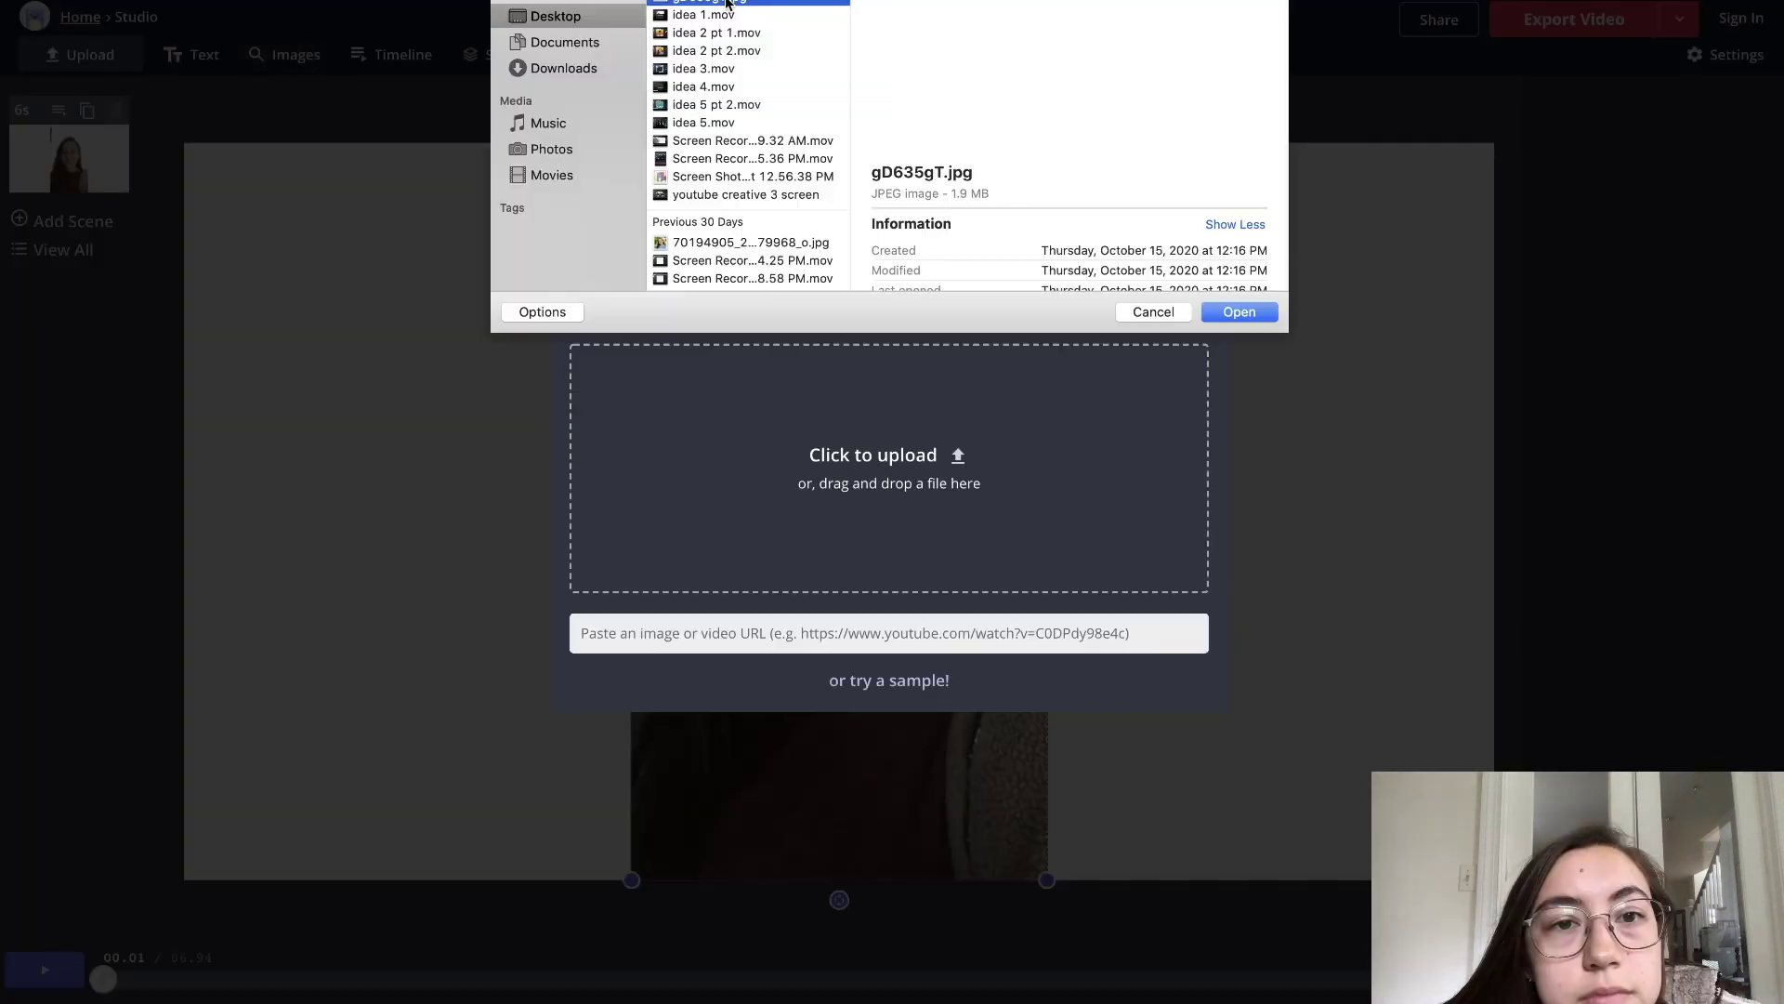
pyautogui.doubleClick(726, 4)
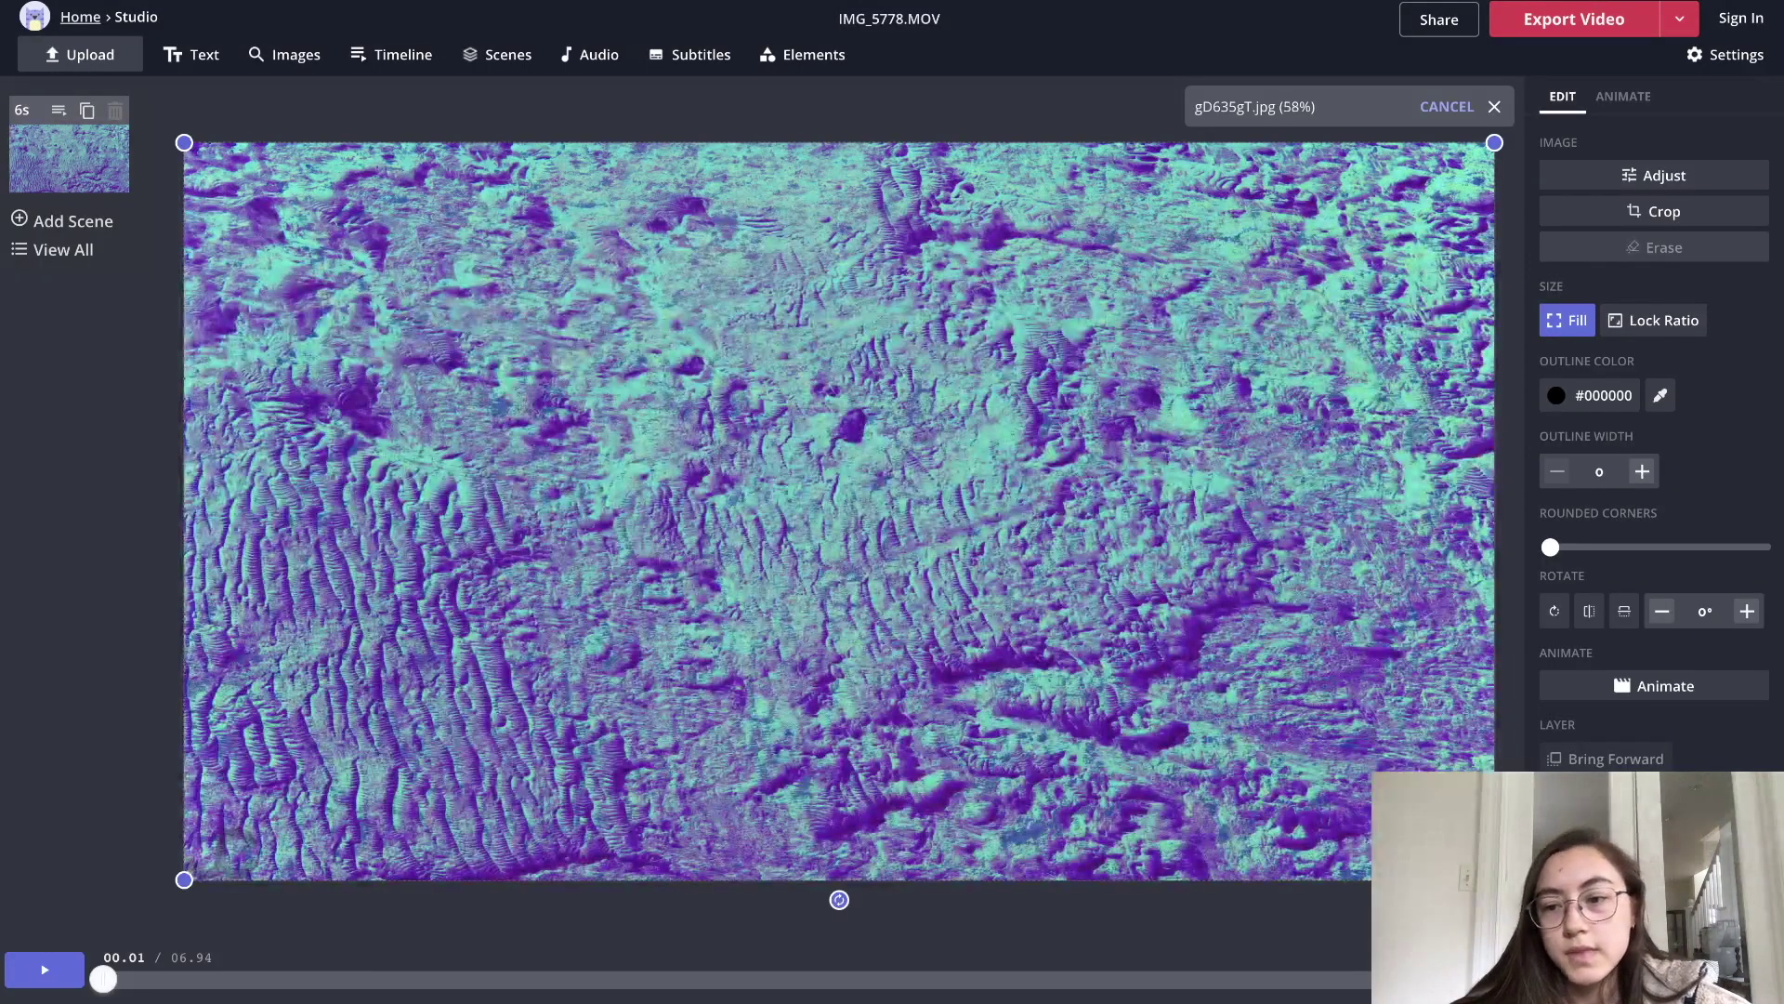
# - Preview the composite against the purple backdrop, then rewind to the beginning
pyautogui.click(39, 971)
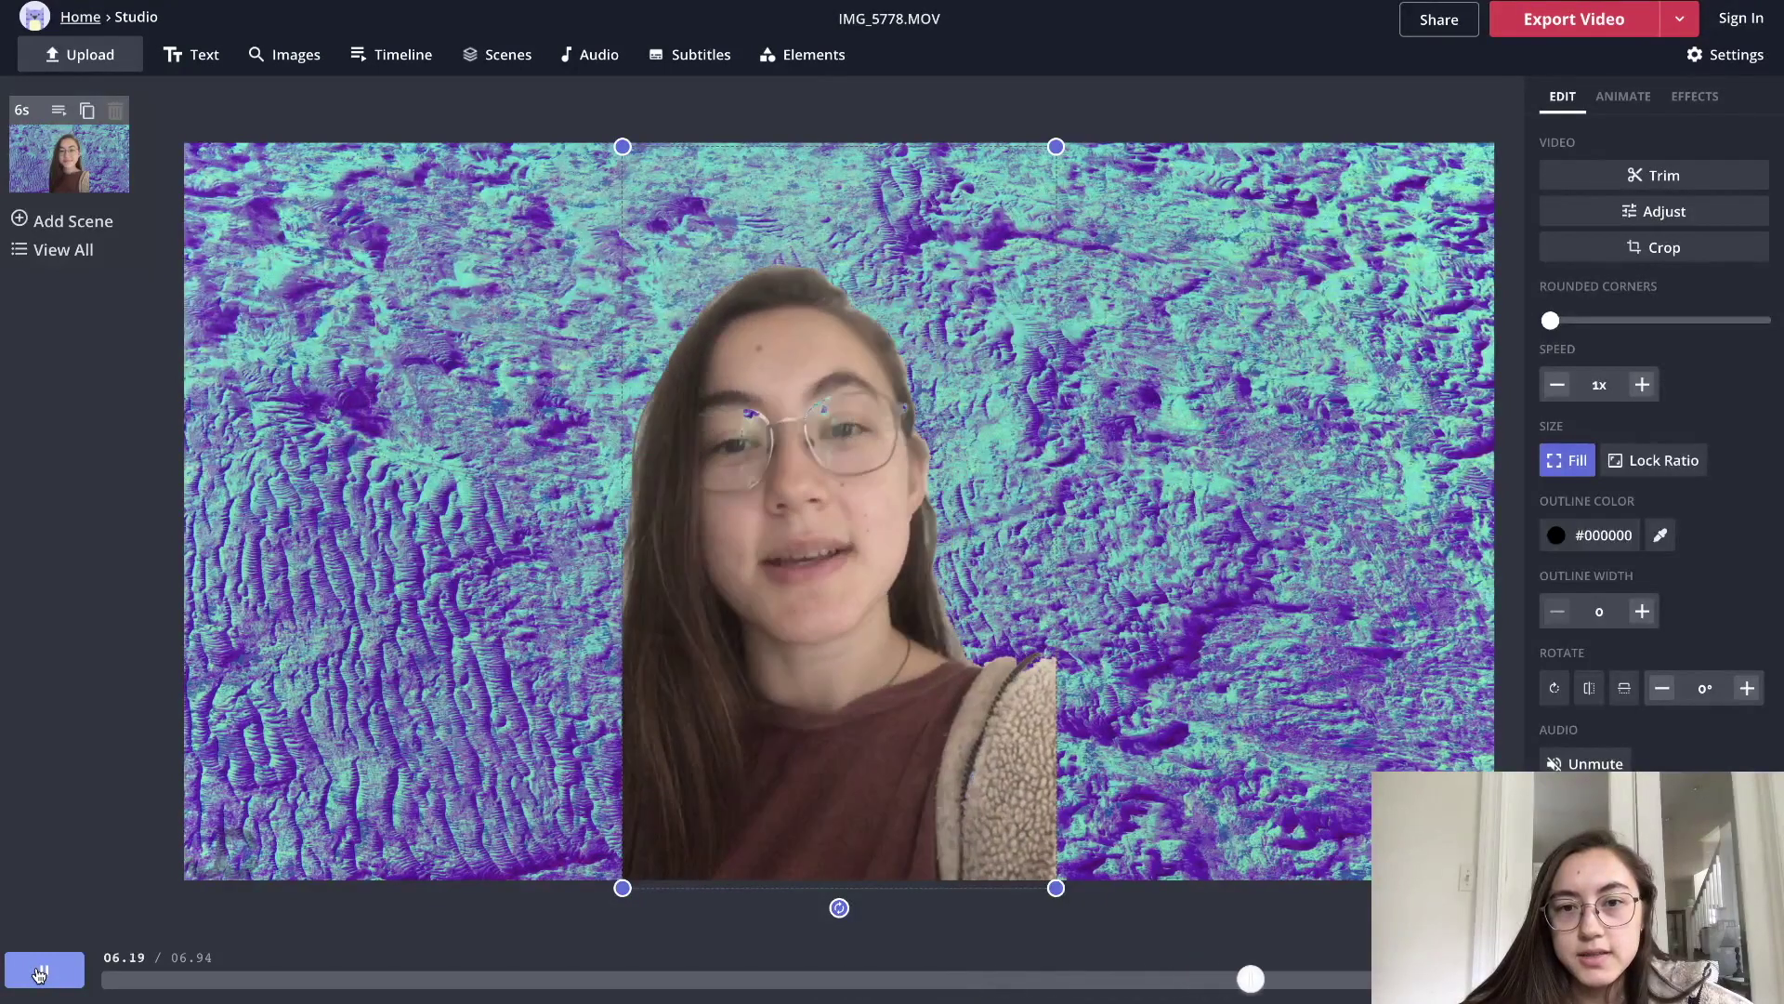
pyautogui.click(39, 973)
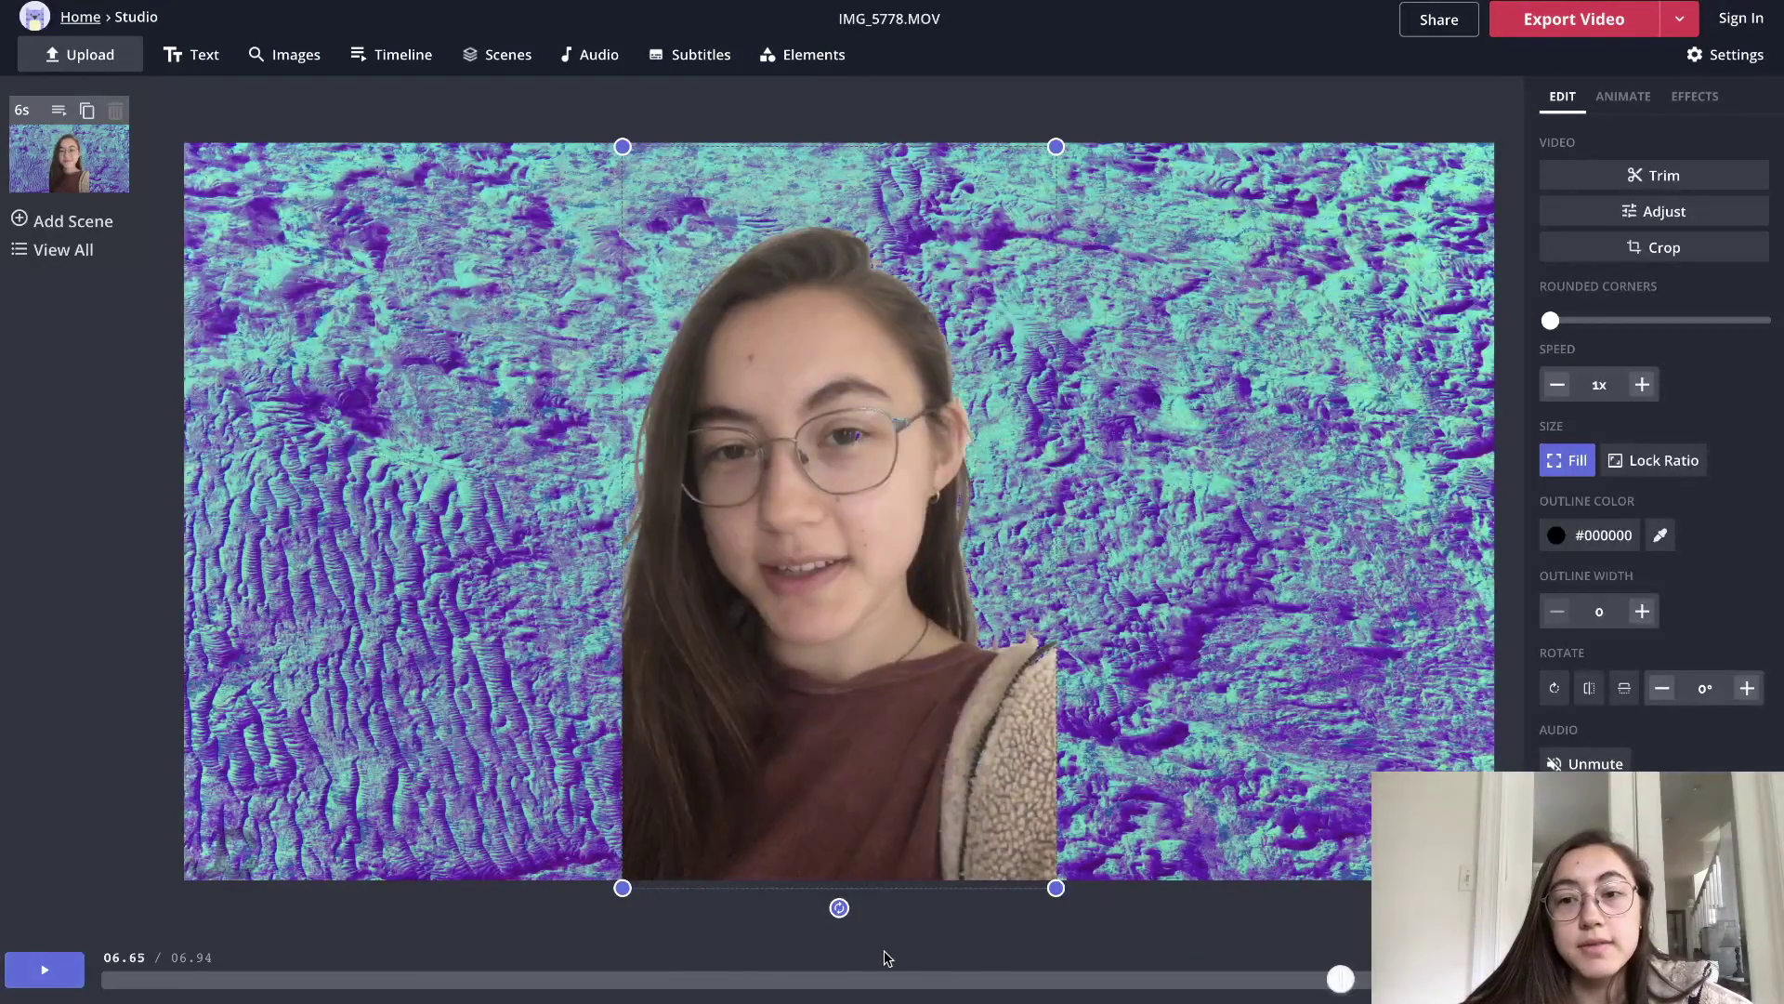
pyautogui.click(1202, 982)
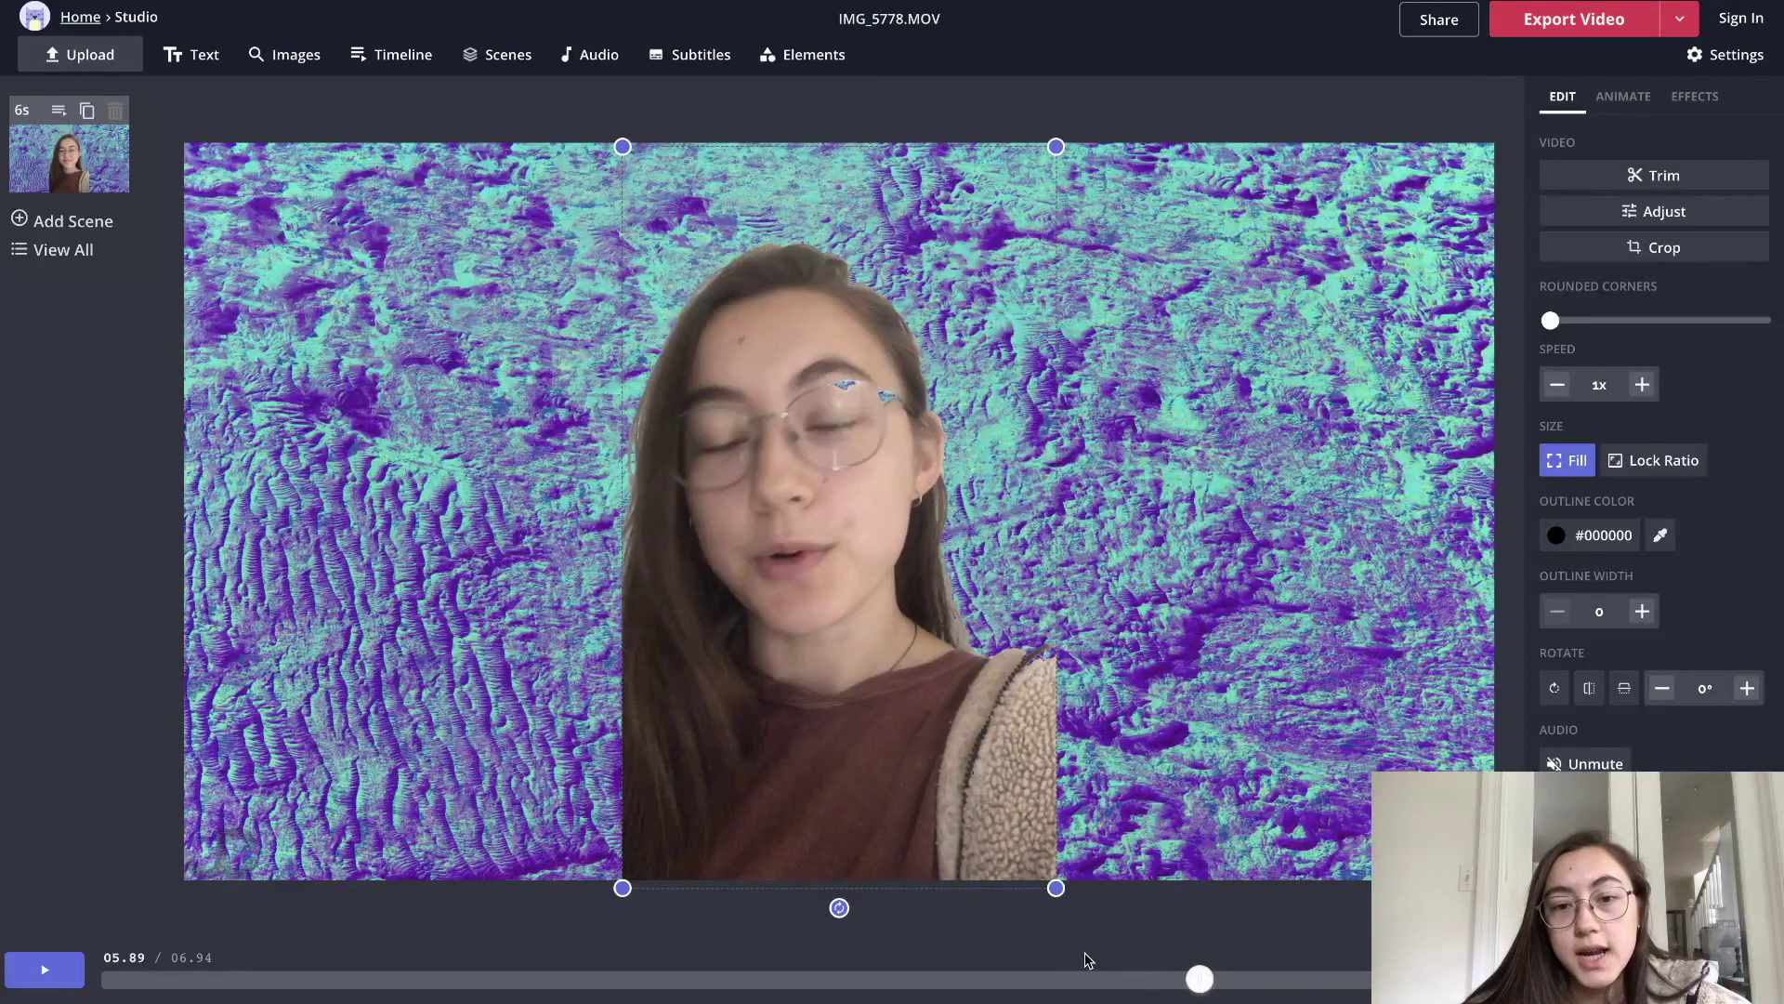
pyautogui.moveTo(1076, 983); pyautogui.dragTo(169, 980)
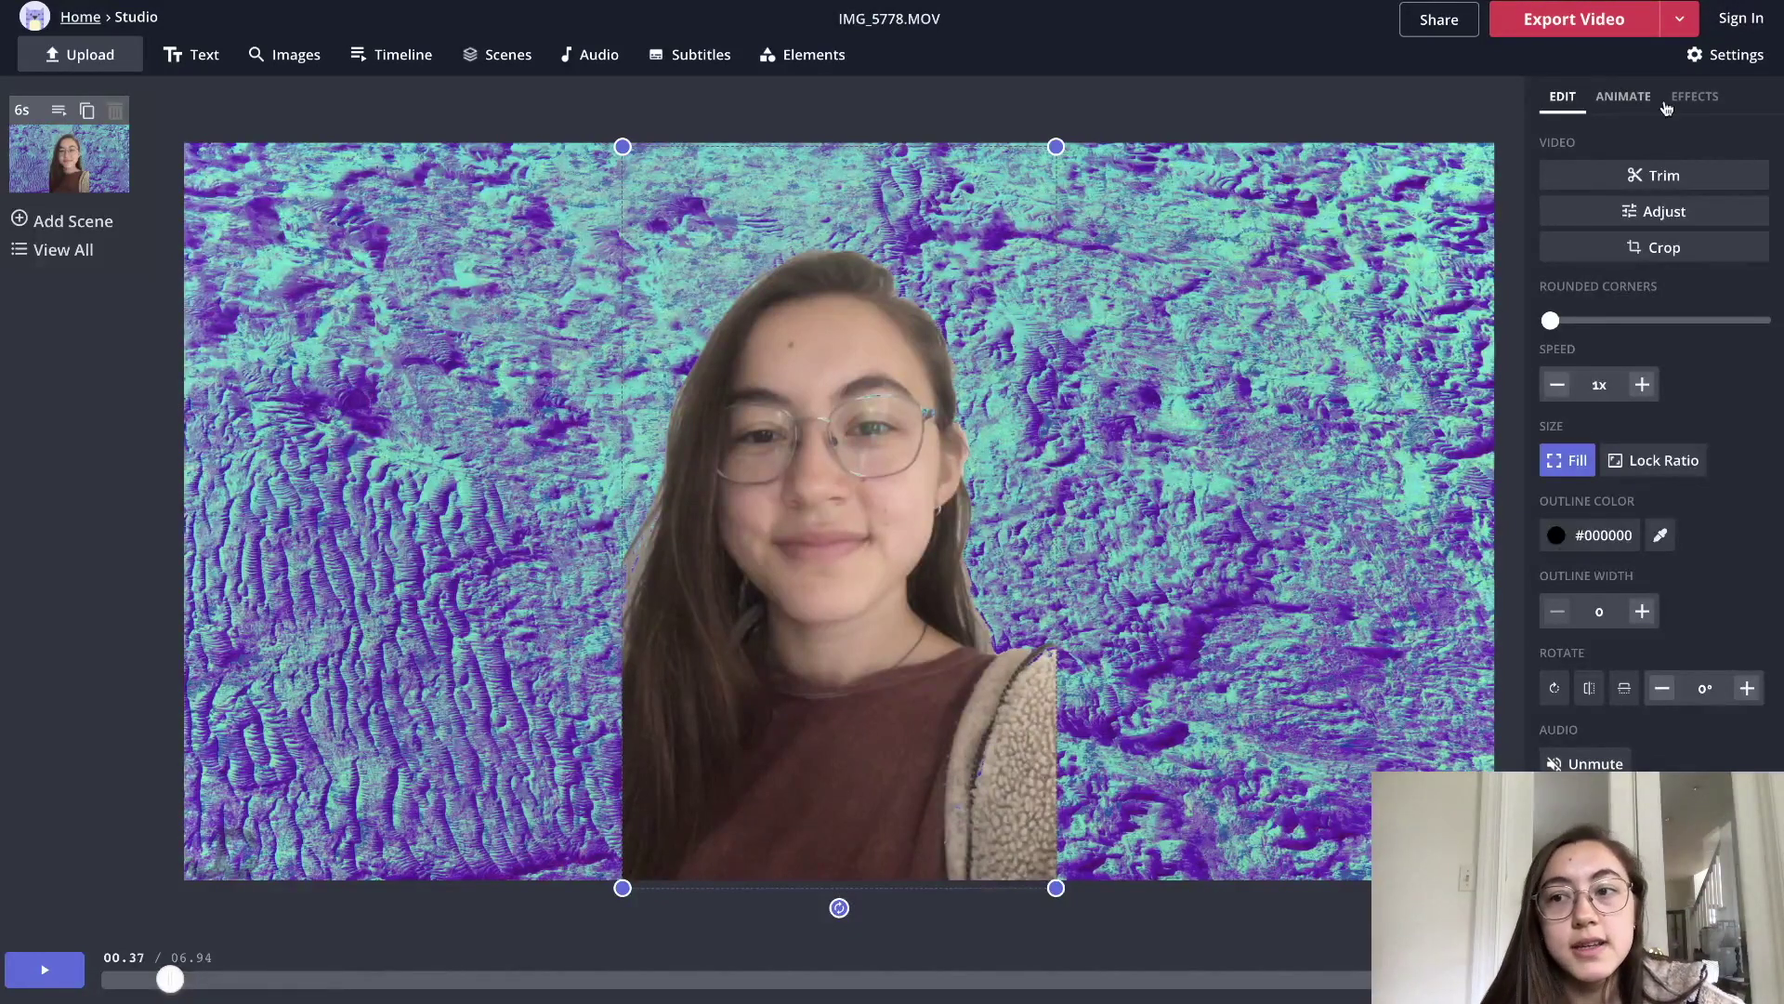
# - Switch the selfie to Remove Background with the Threshold set near its maximum
pyautogui.click(1693, 104)
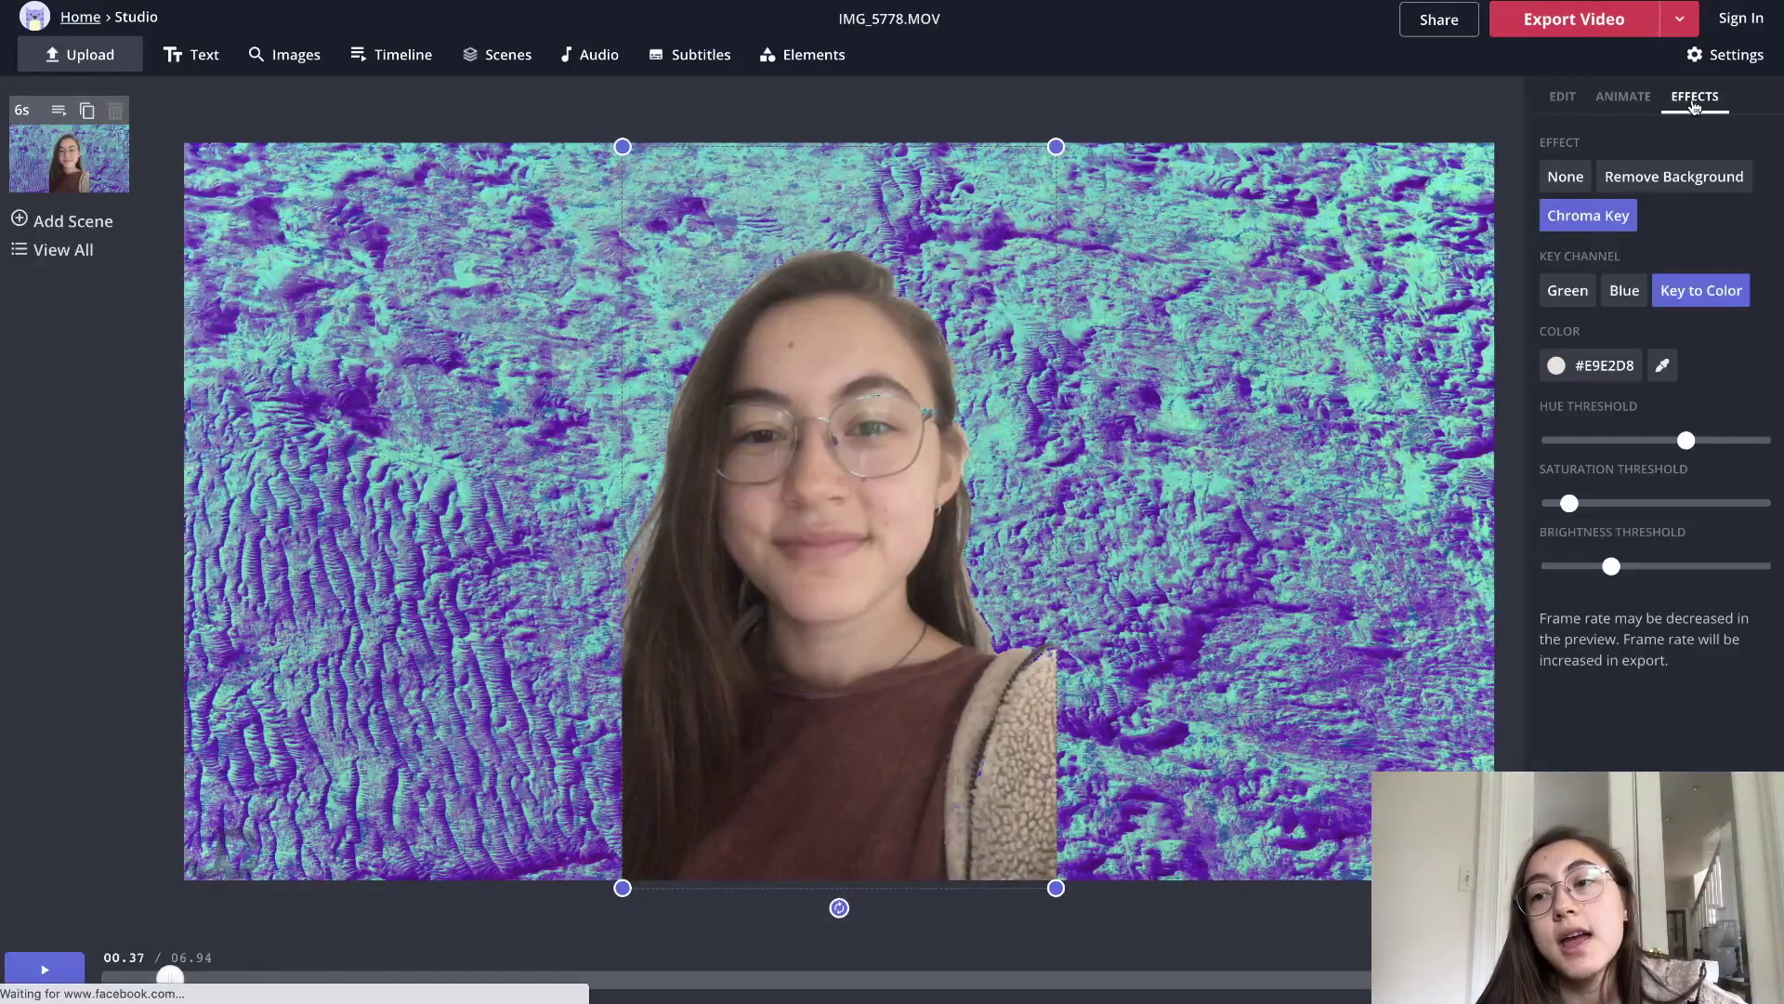
pyautogui.click(1664, 180)
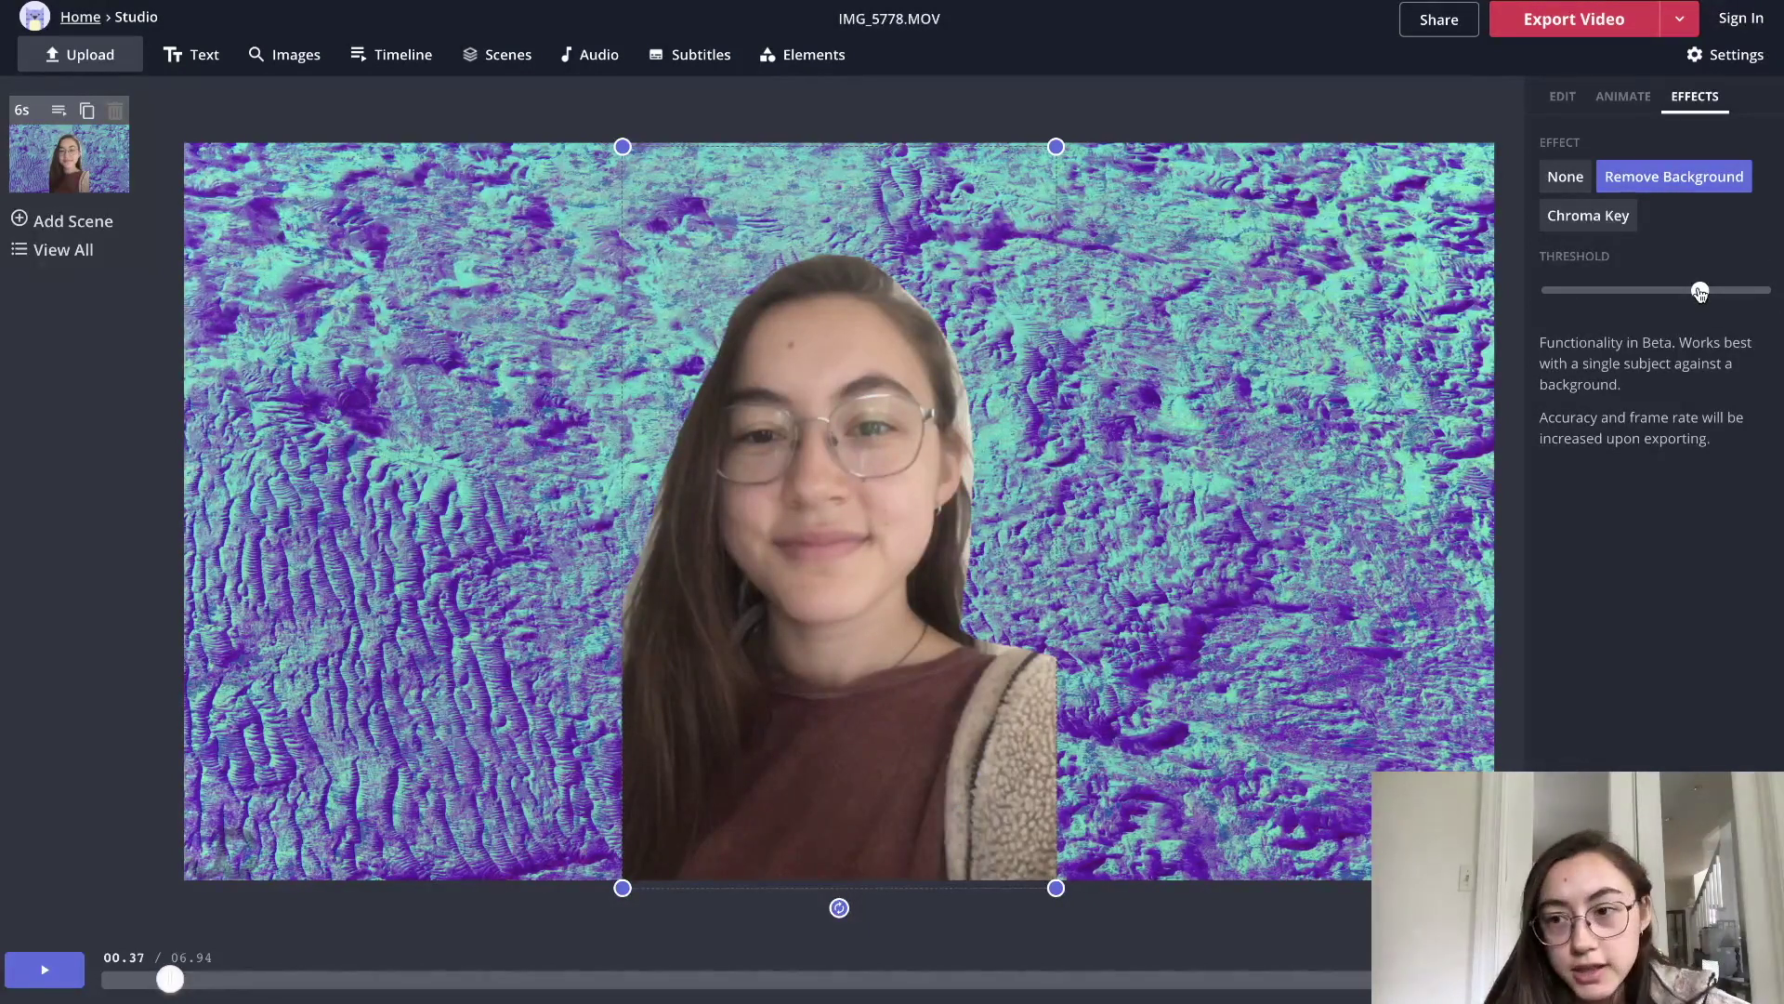
pyautogui.moveTo(1701, 293); pyautogui.dragTo(1494, 303)
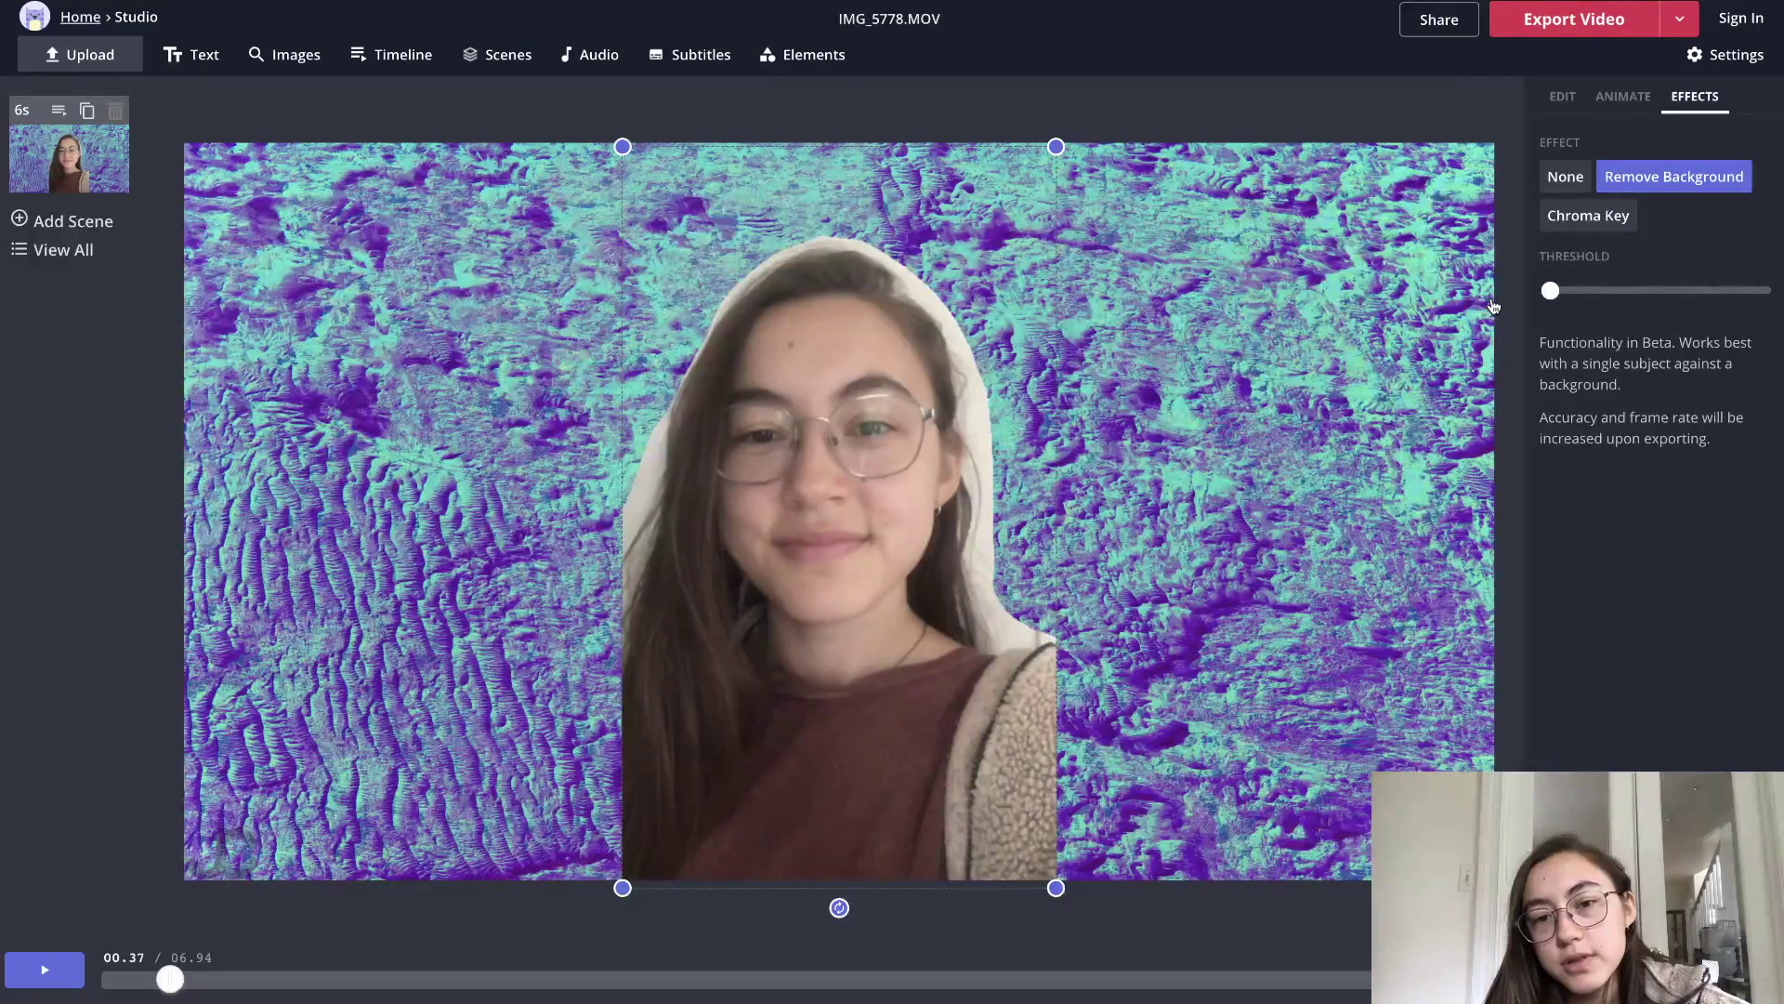
pyautogui.moveTo(1550, 291); pyautogui.dragTo(1616, 293)
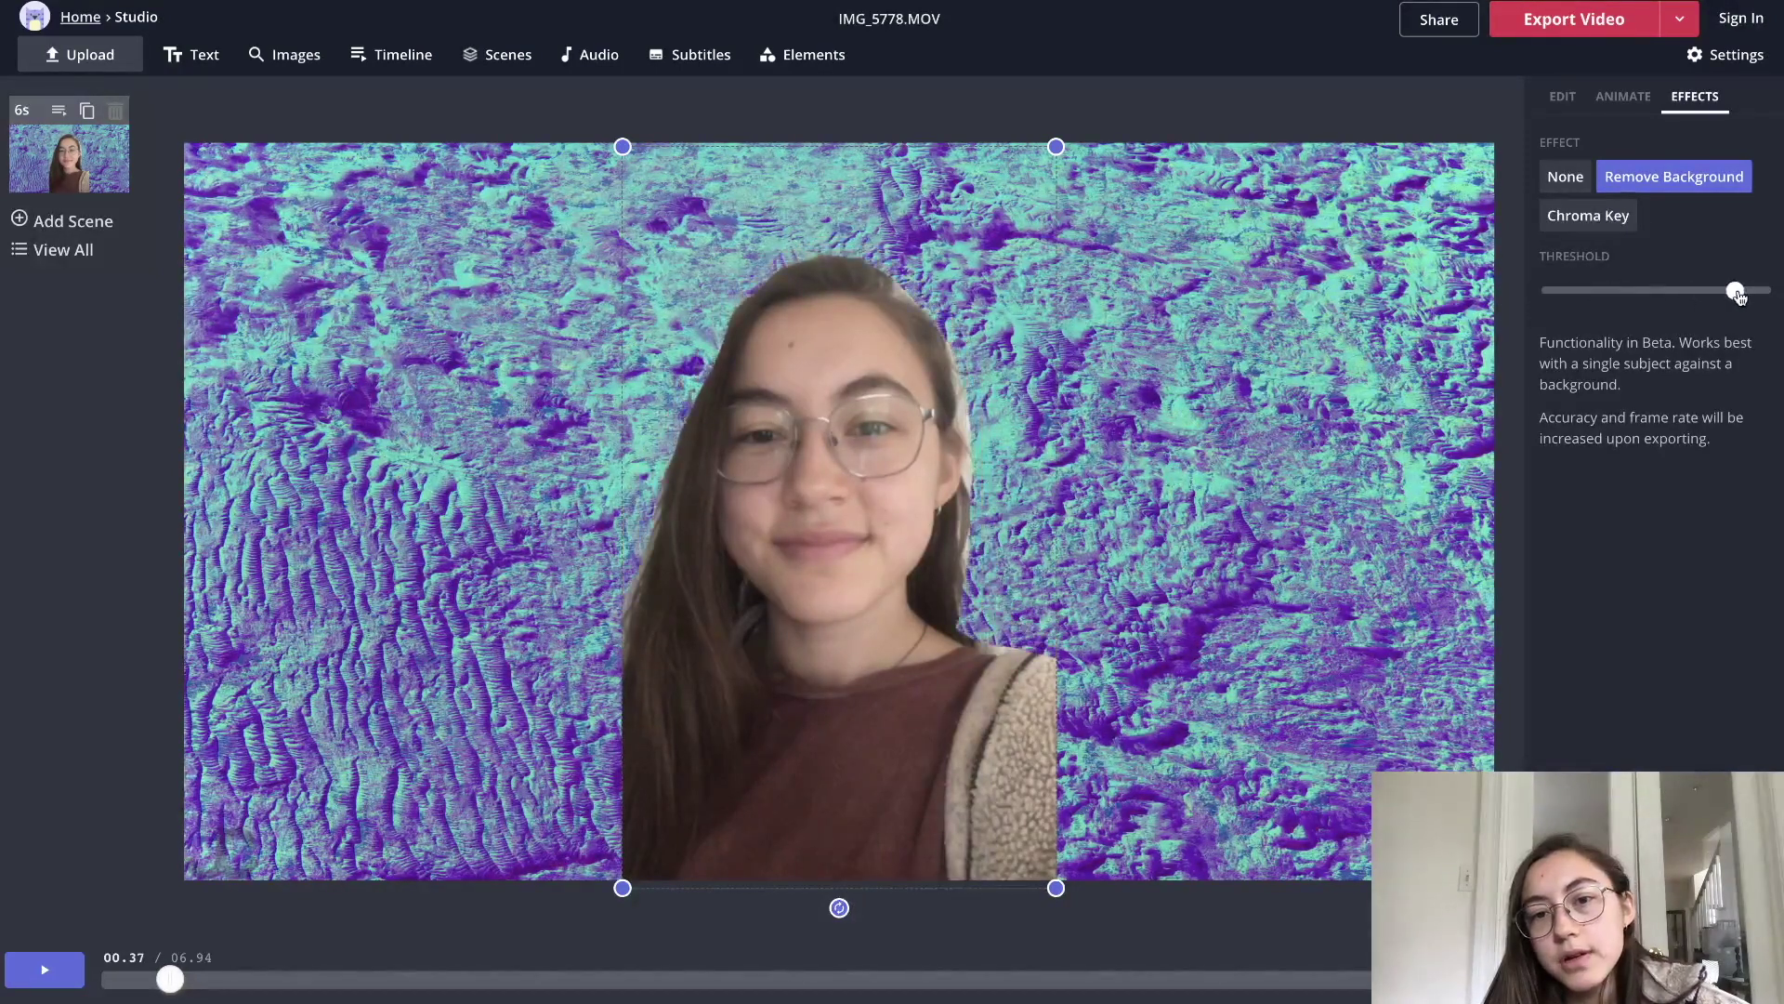
pyautogui.moveTo(1739, 295); pyautogui.dragTo(1722, 293)
# - Play the preview from 02.35 to check the background-removal cutout
pyautogui.click(45, 966)
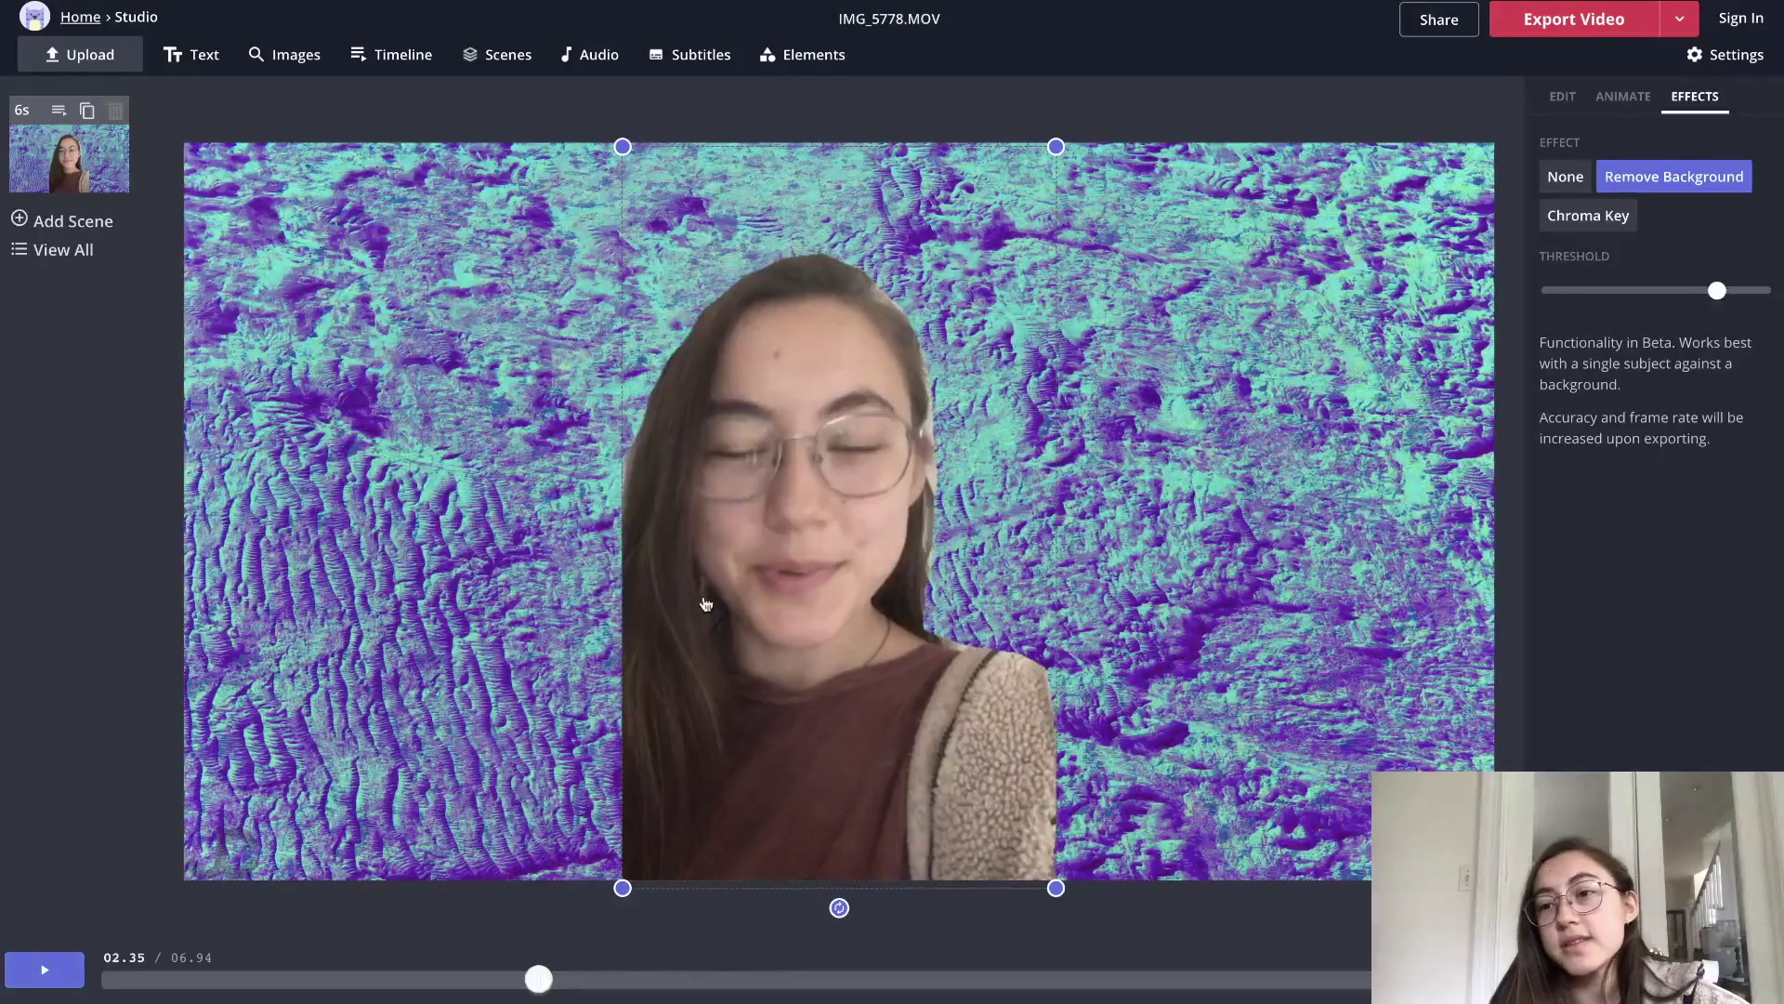
pyautogui.click(33, 983)
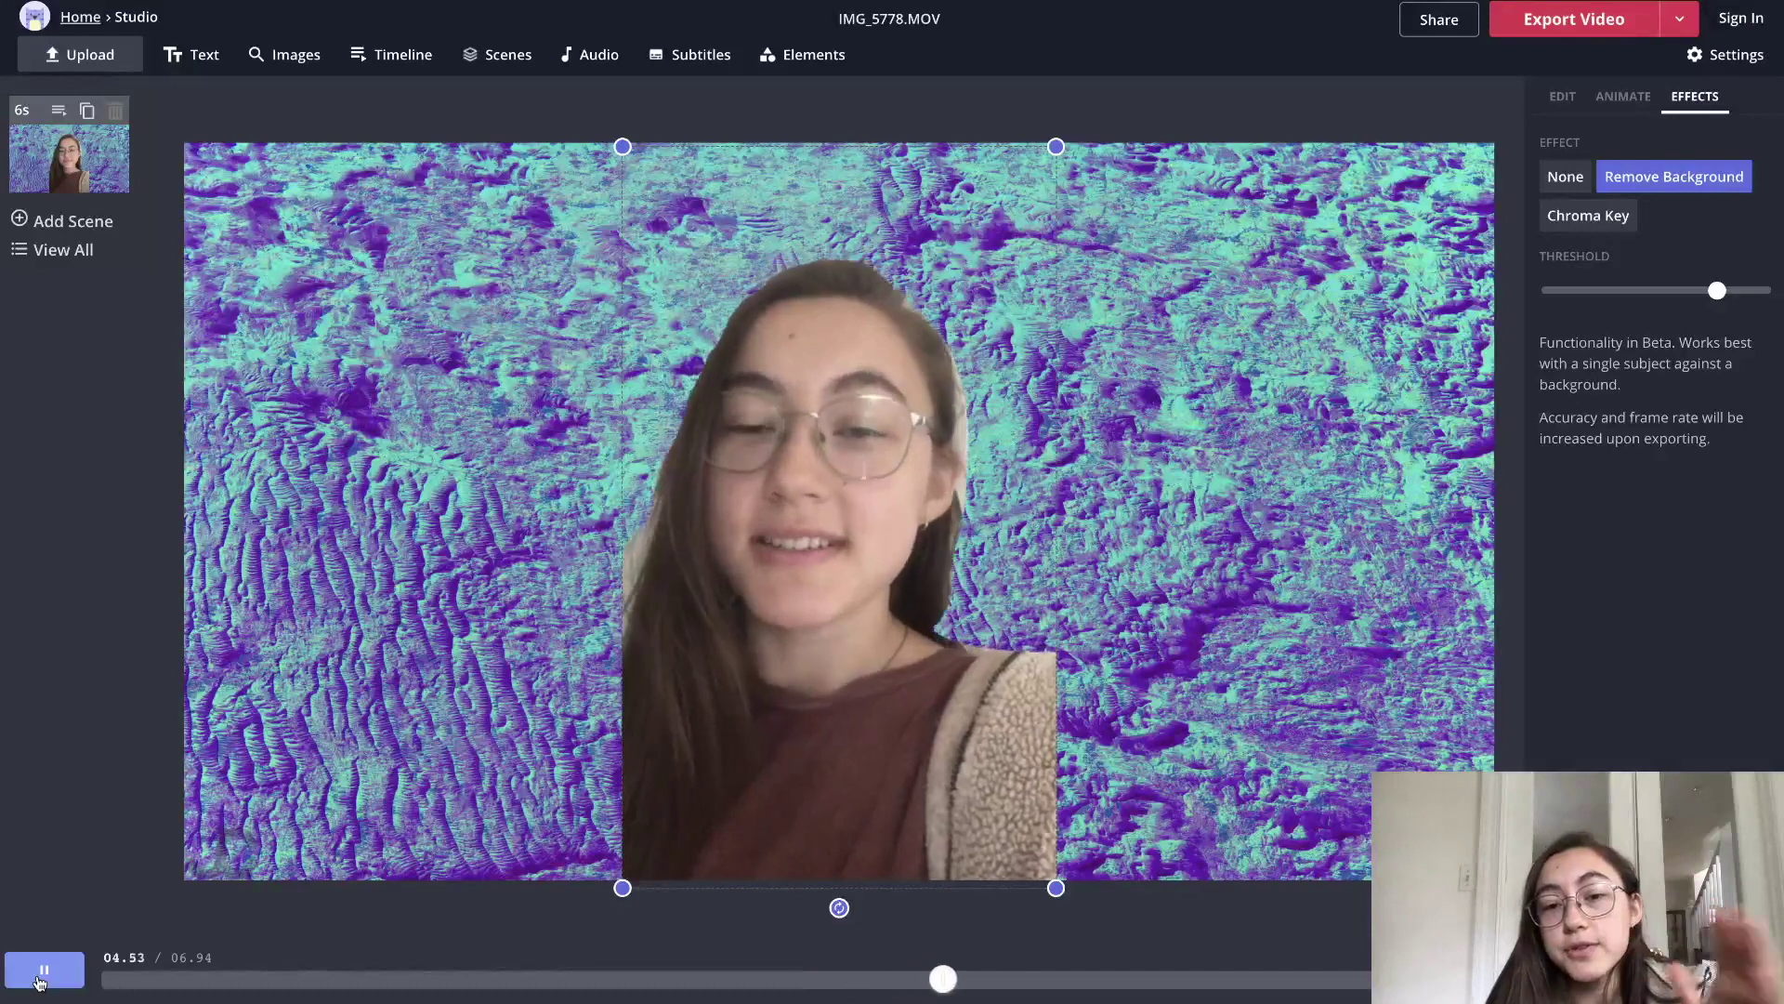
pyautogui.click(82, 964)
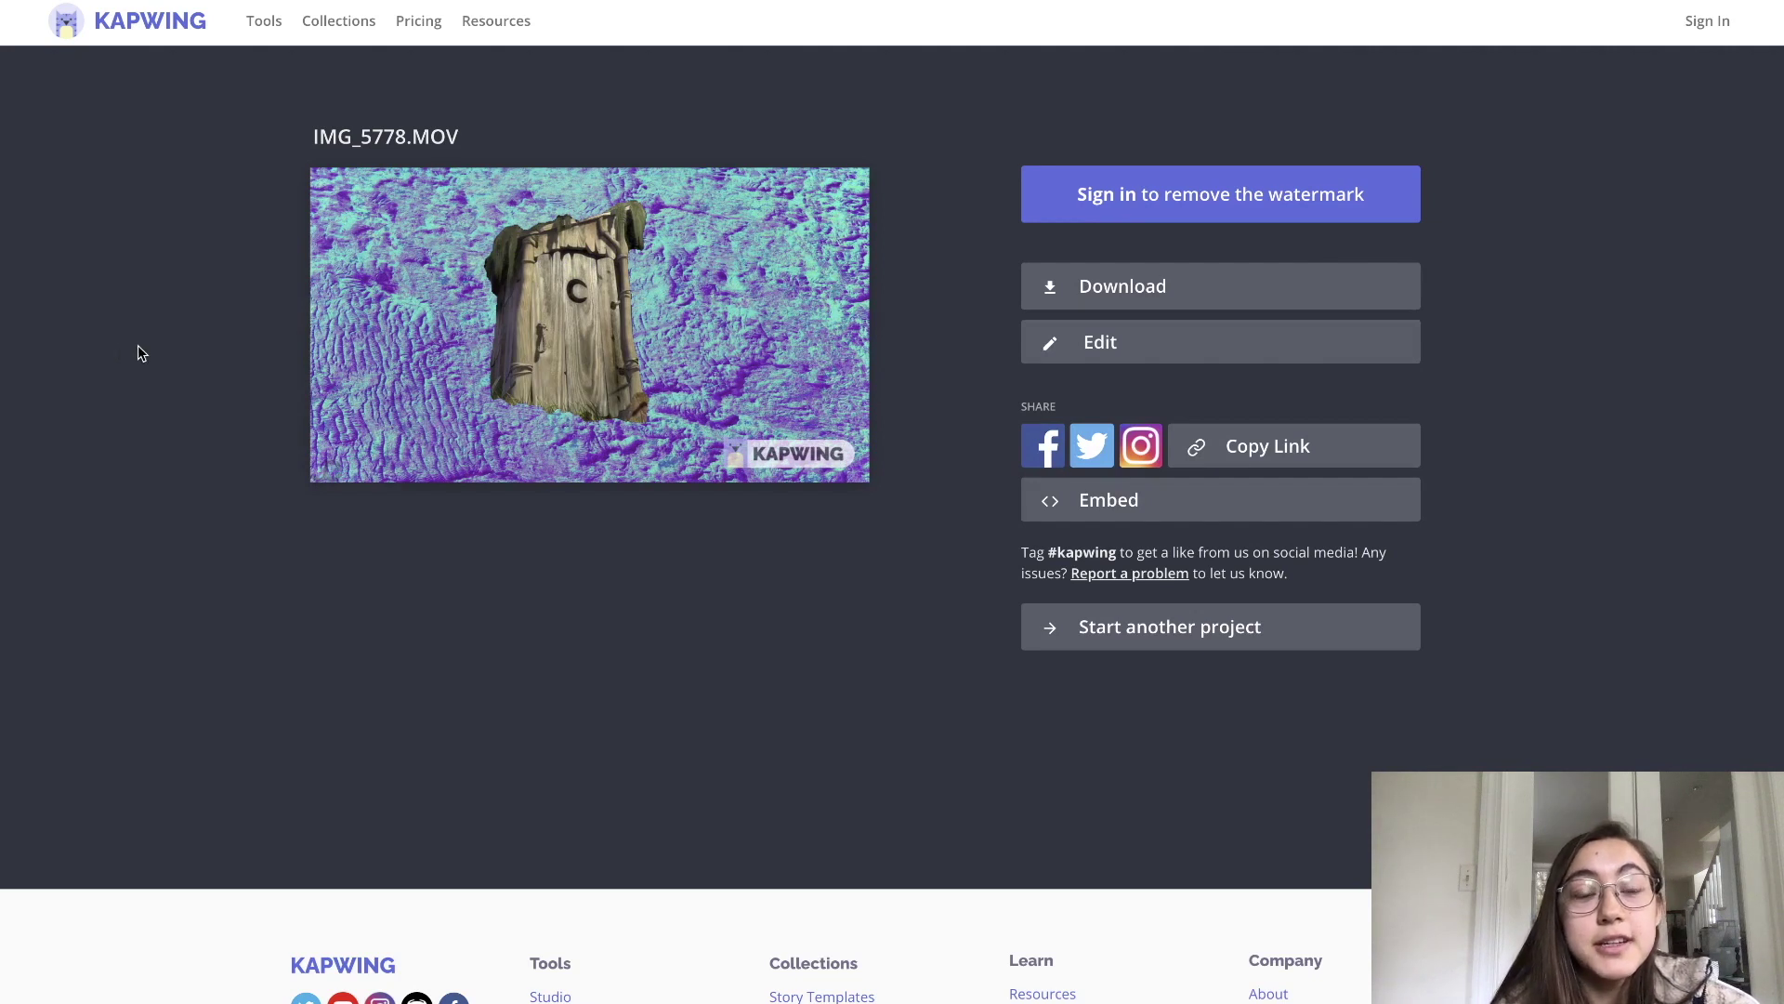
# - Pause the exported IMG_5778.MOV composite on its result page
pyautogui.moveTo(473, 267)
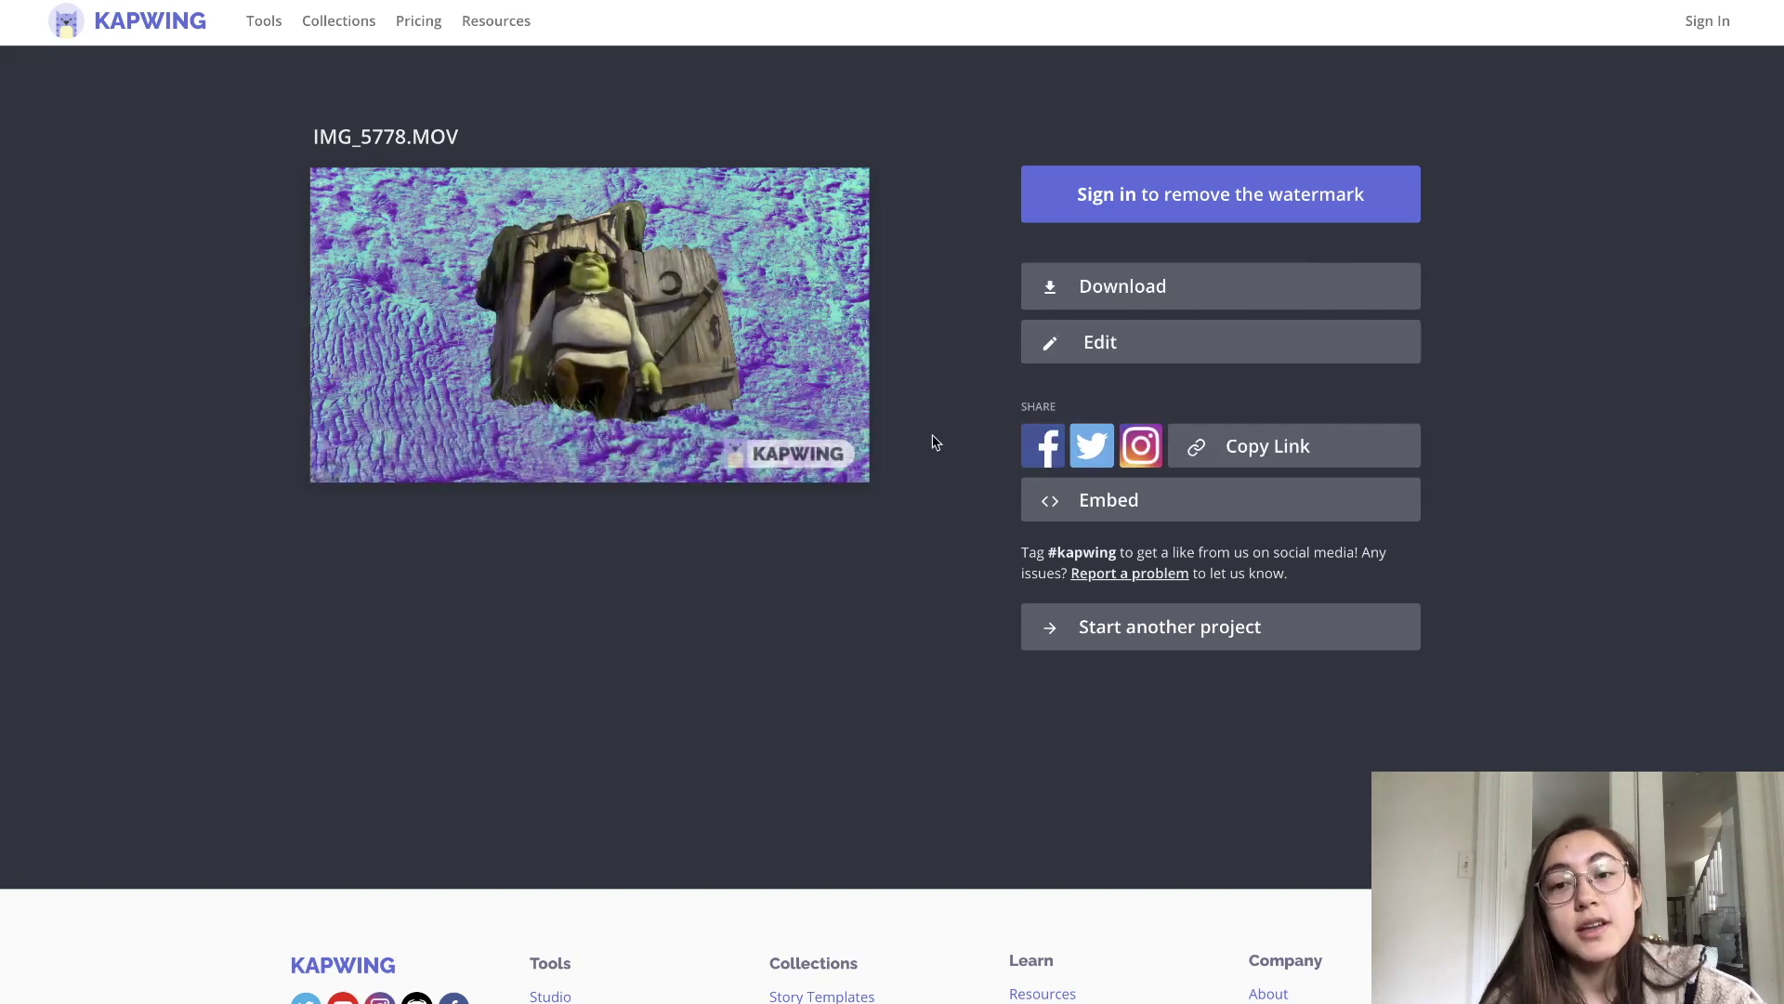
pyautogui.click(337, 437)
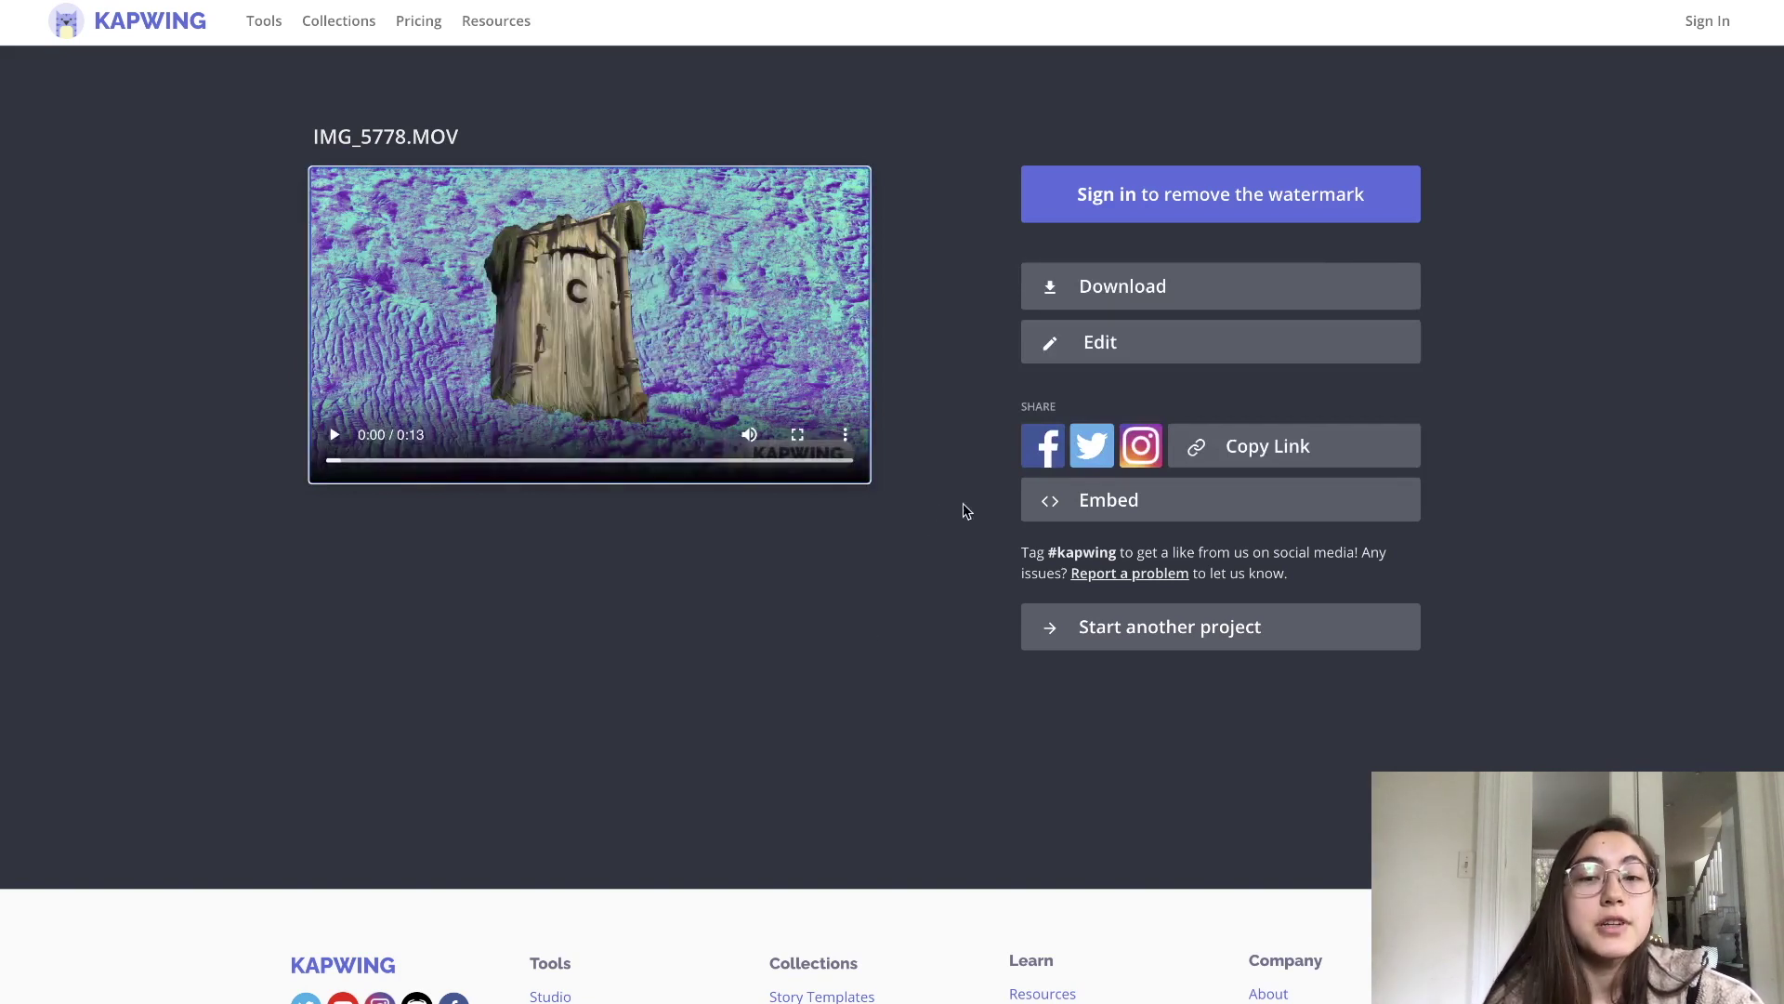
# - Sign in with Google and download IMG_5778.MOV as a watermark-free MP4
pyautogui.click(1199, 211)
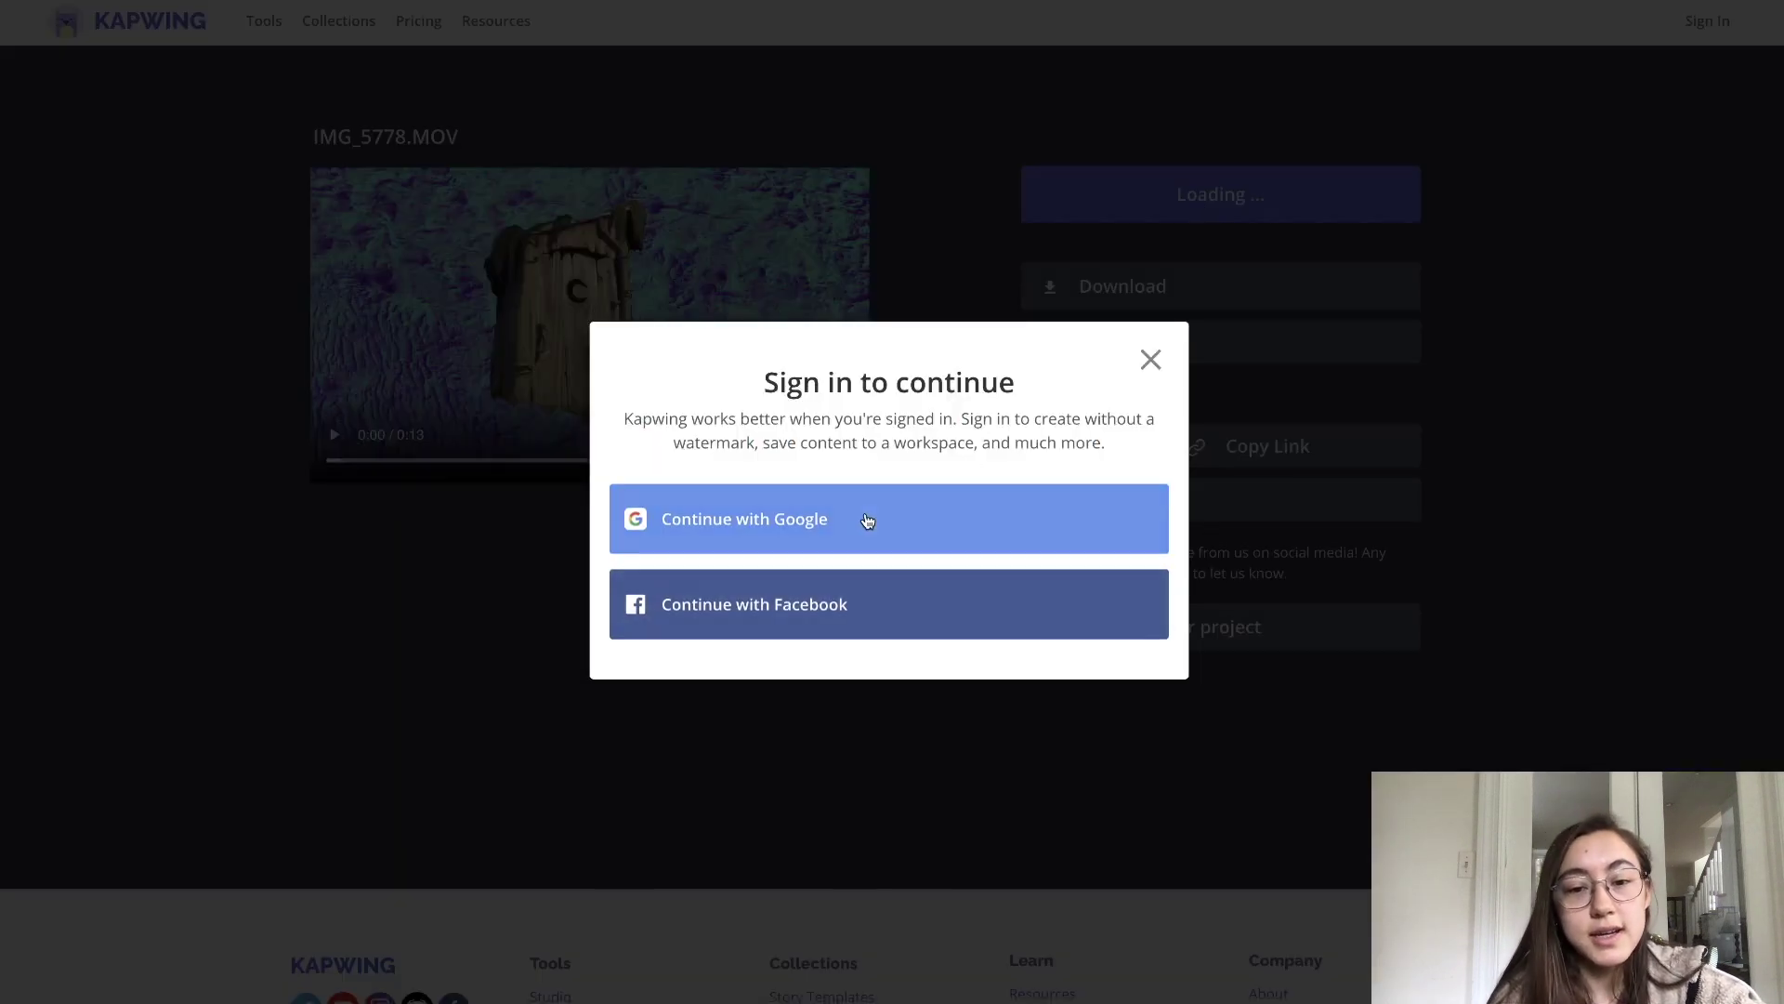
pyautogui.click(920, 540)
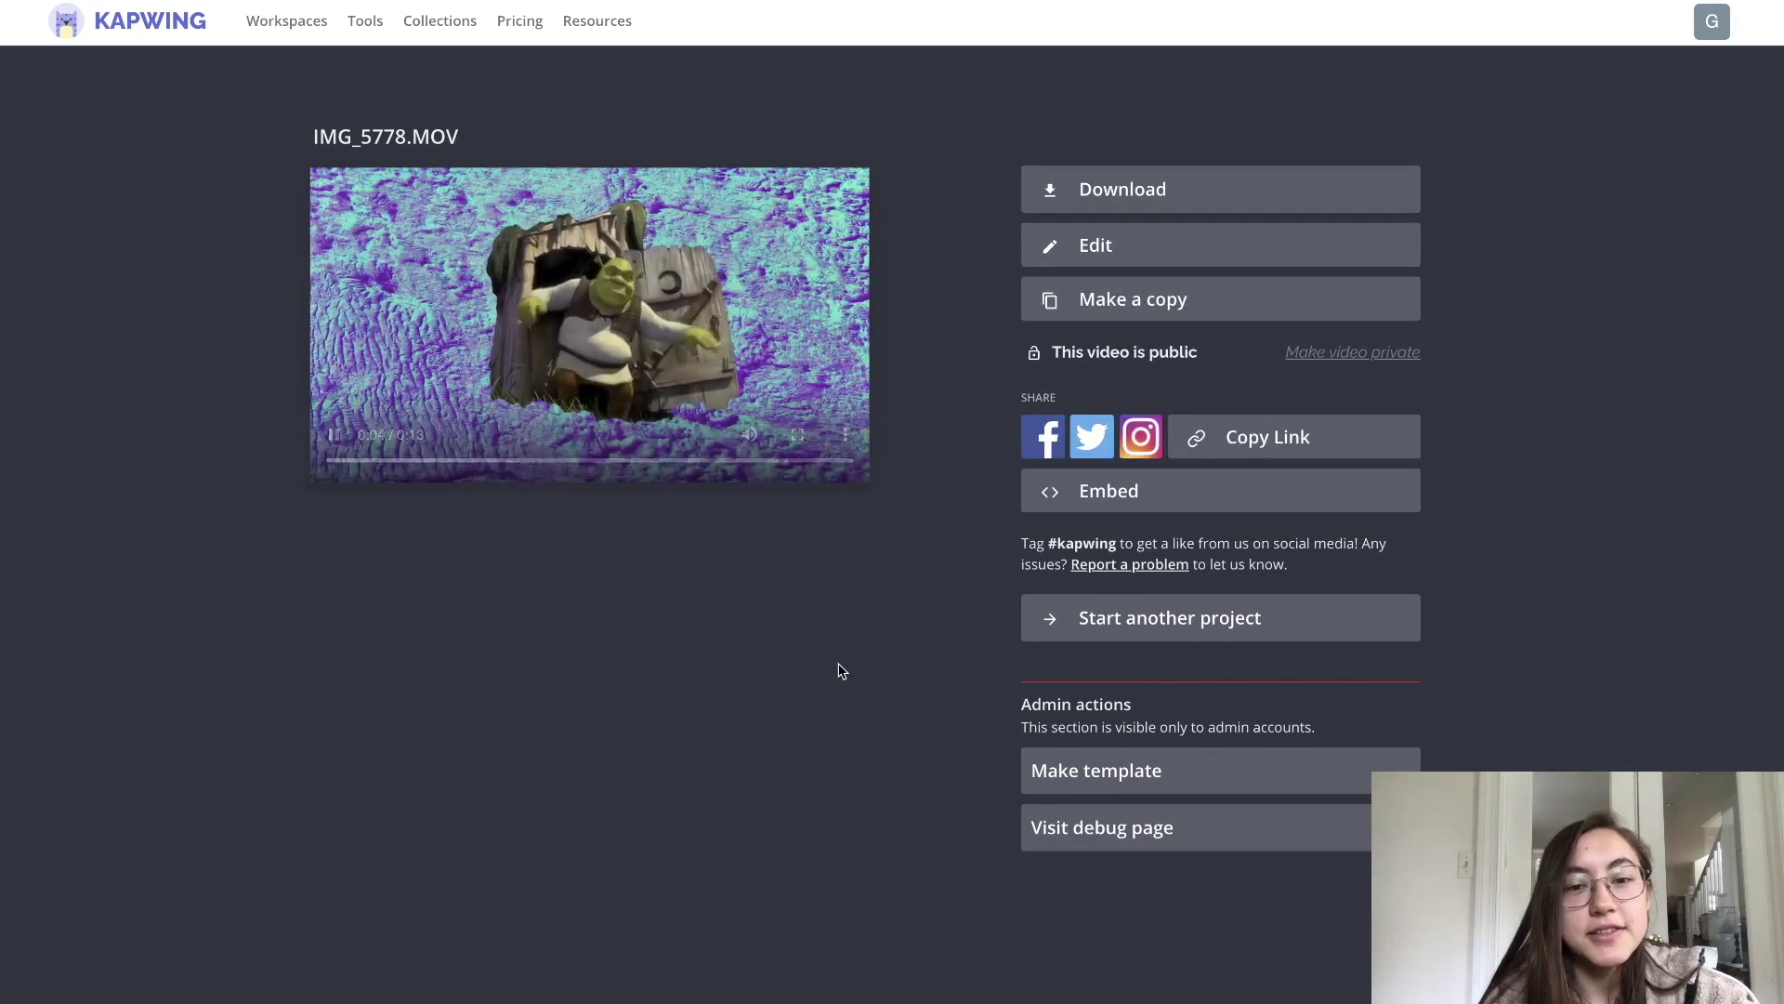
pyautogui.click(1258, 188)
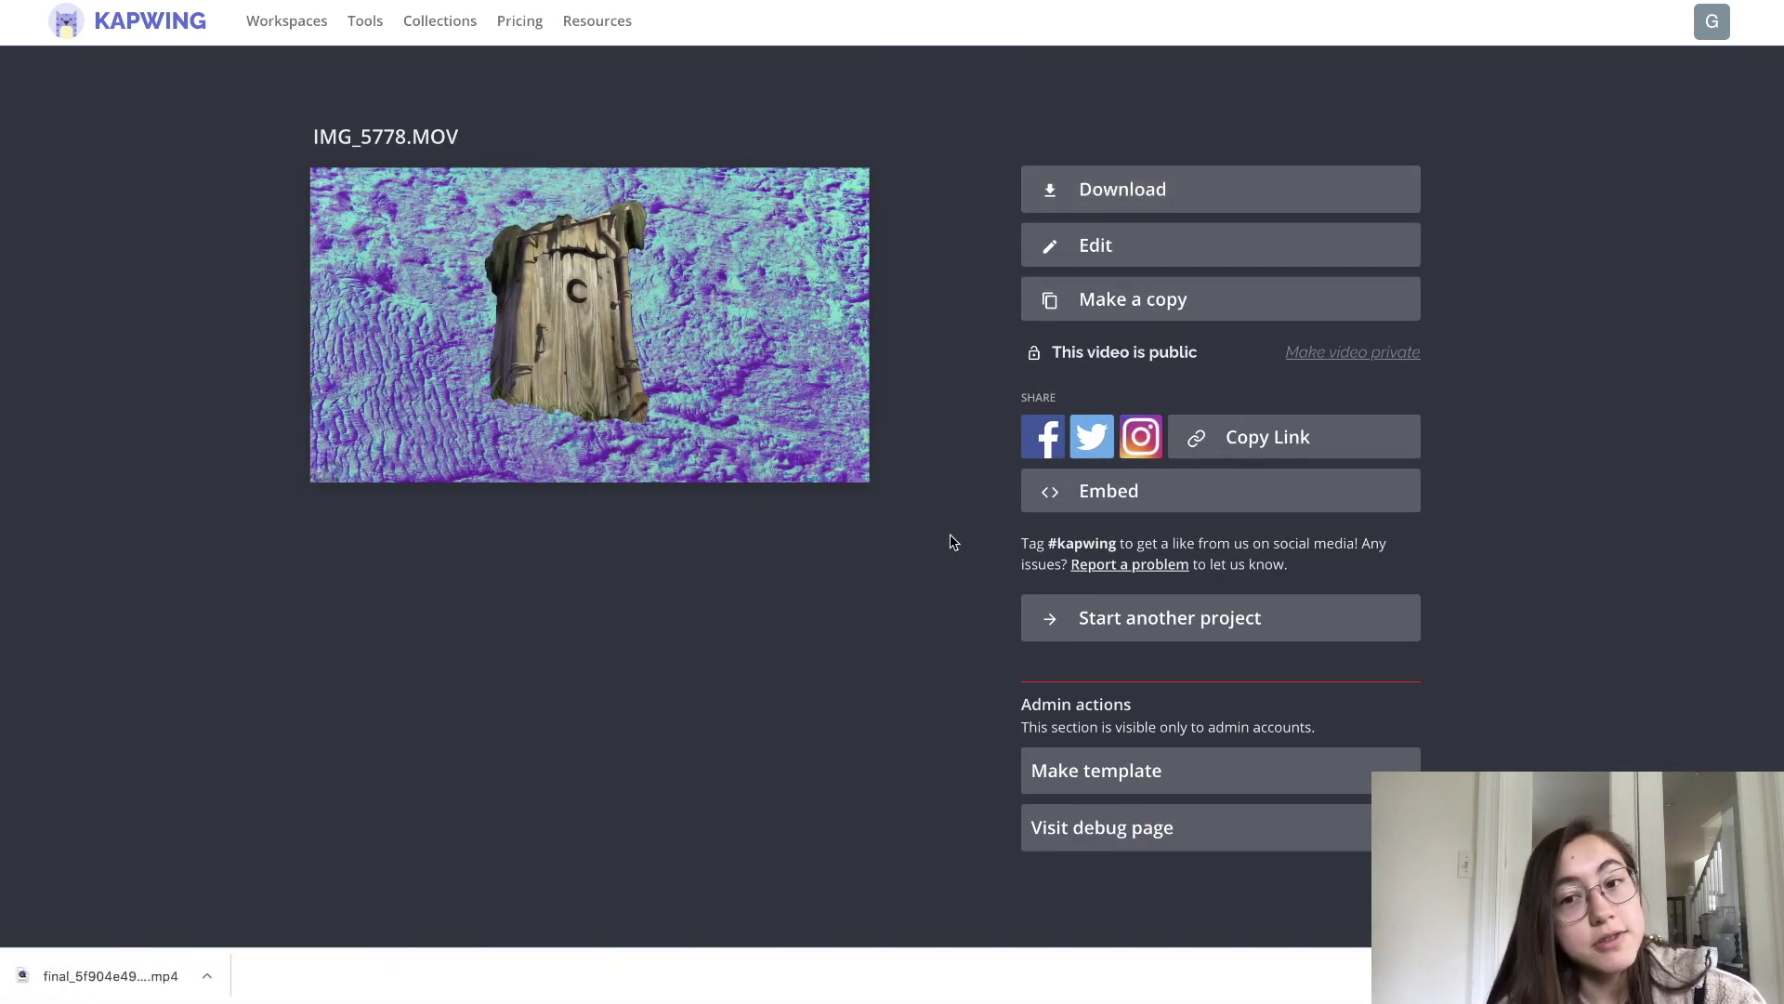